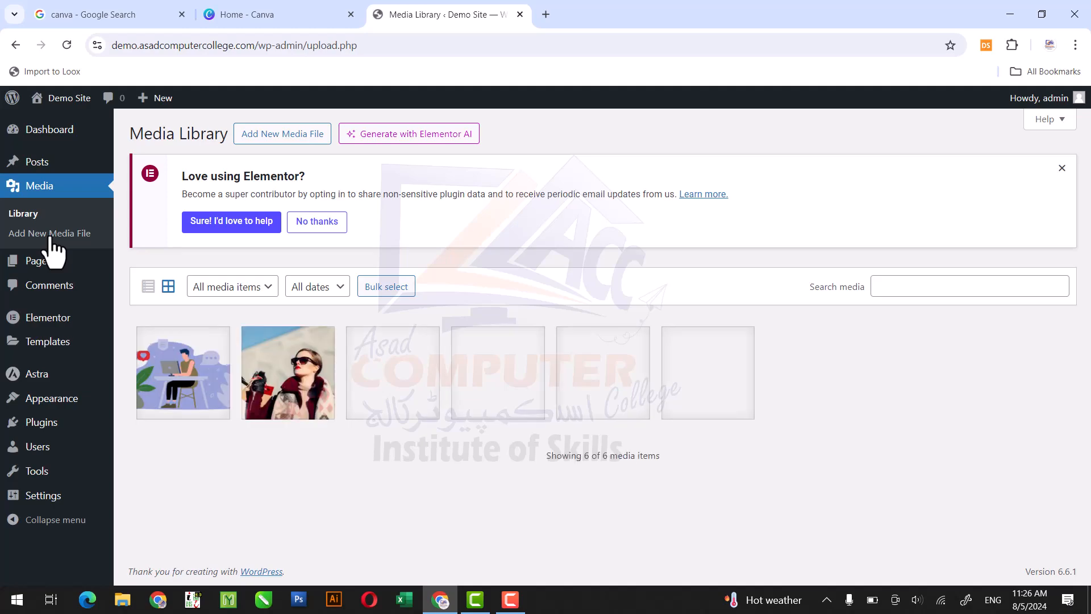
- From the site's list of pages, open the Home page for editing with Elementor in a new browser tab
{"action": "mouse_move", "coordinate": [36, 271]}
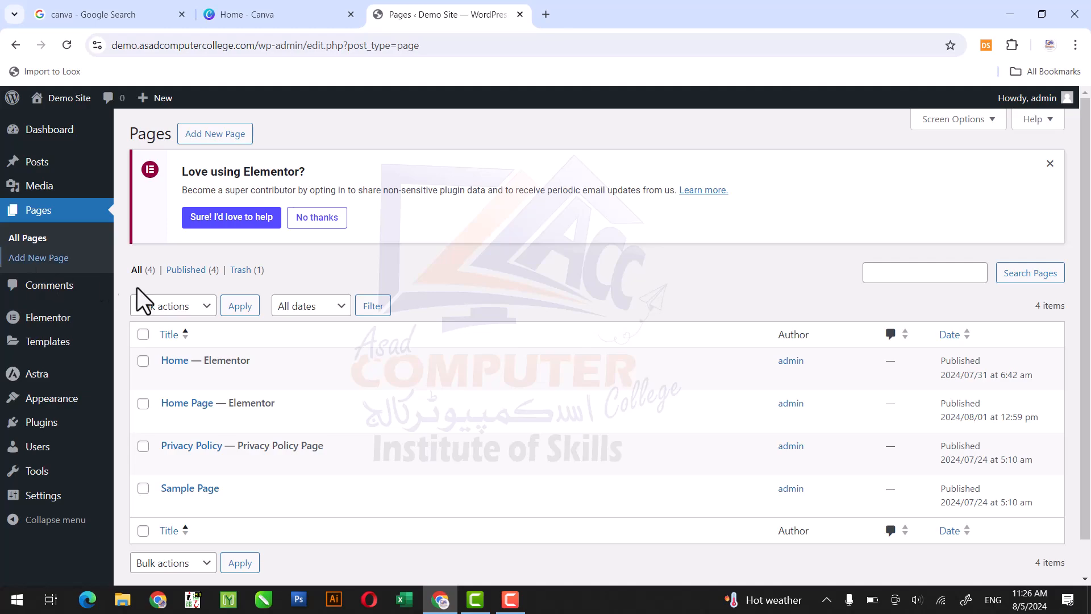
{"action": "mouse_move", "coordinate": [196, 375]}
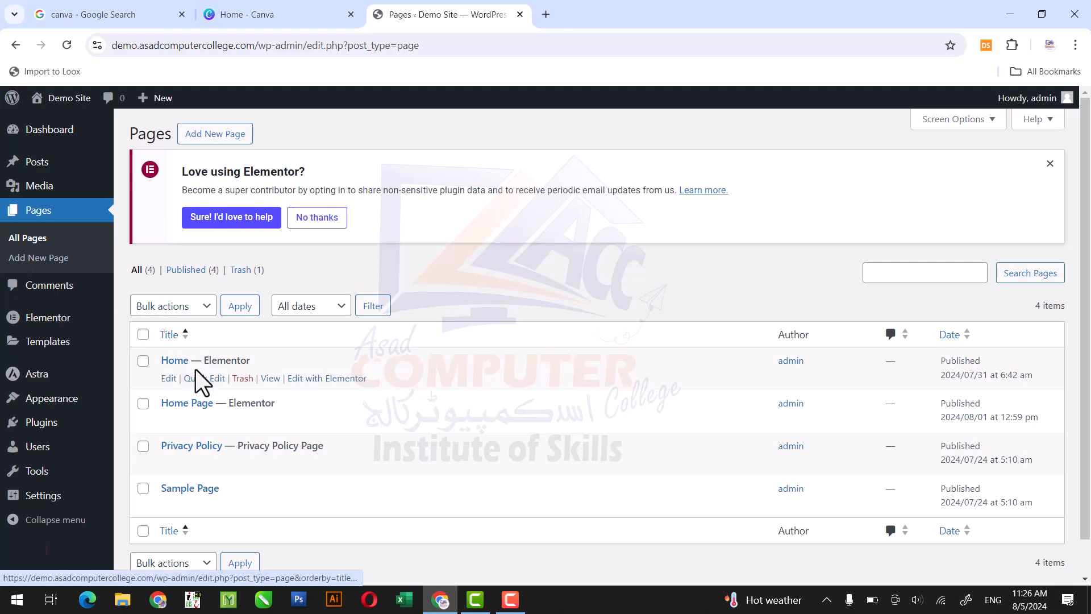
{"action": "right_click", "coordinate": [307, 377]}
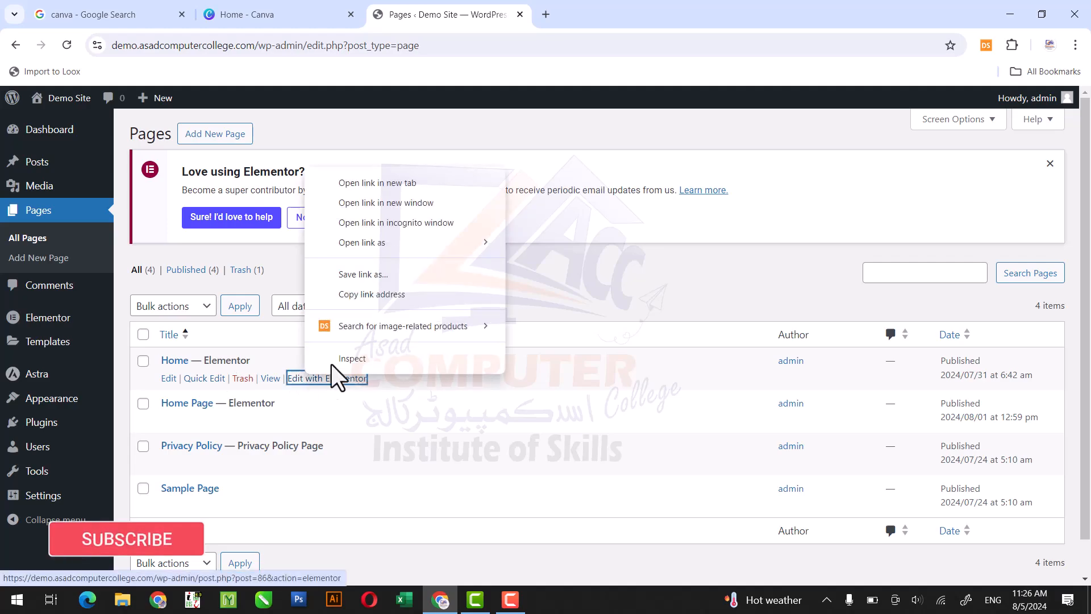
{"action": "left_click", "coordinate": [428, 183]}
{"action": "left_click", "coordinate": [609, 13]}
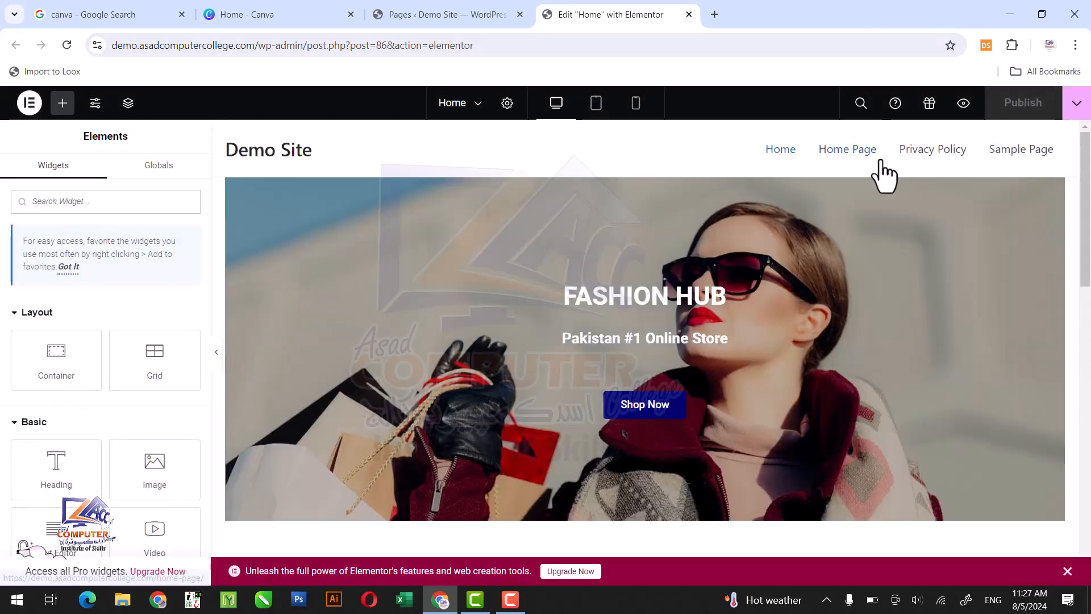
- Add a Flexbox container with four equal columns in the empty area below the video section
{"action": "left_click_drag", "start_coordinate": [1086, 237], "coordinate": [1086, 247]}
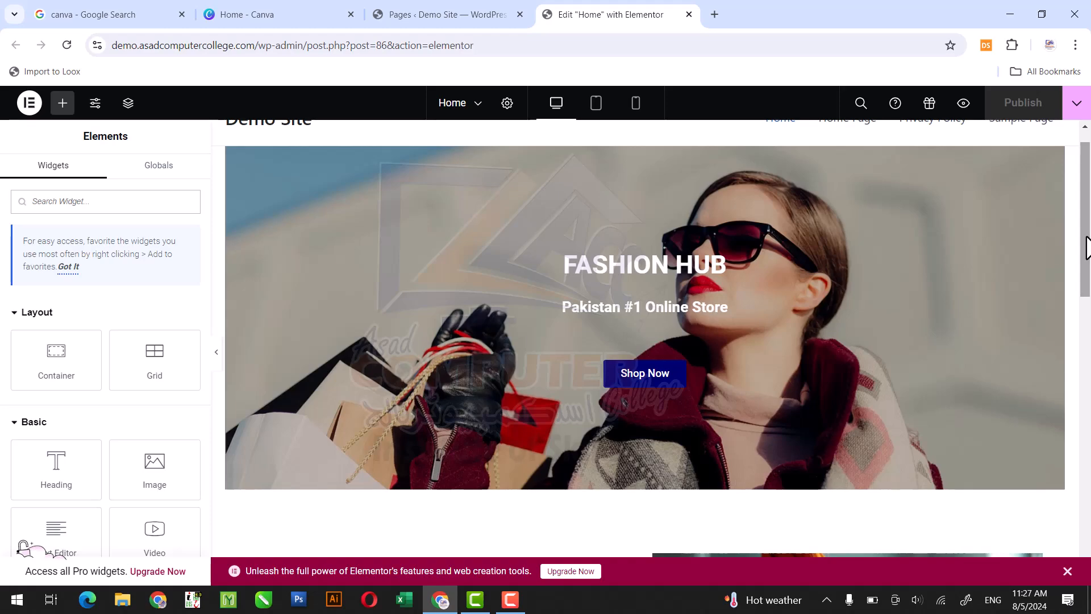
{"action": "left_click_drag", "start_coordinate": [1086, 248], "coordinate": [1087, 370]}
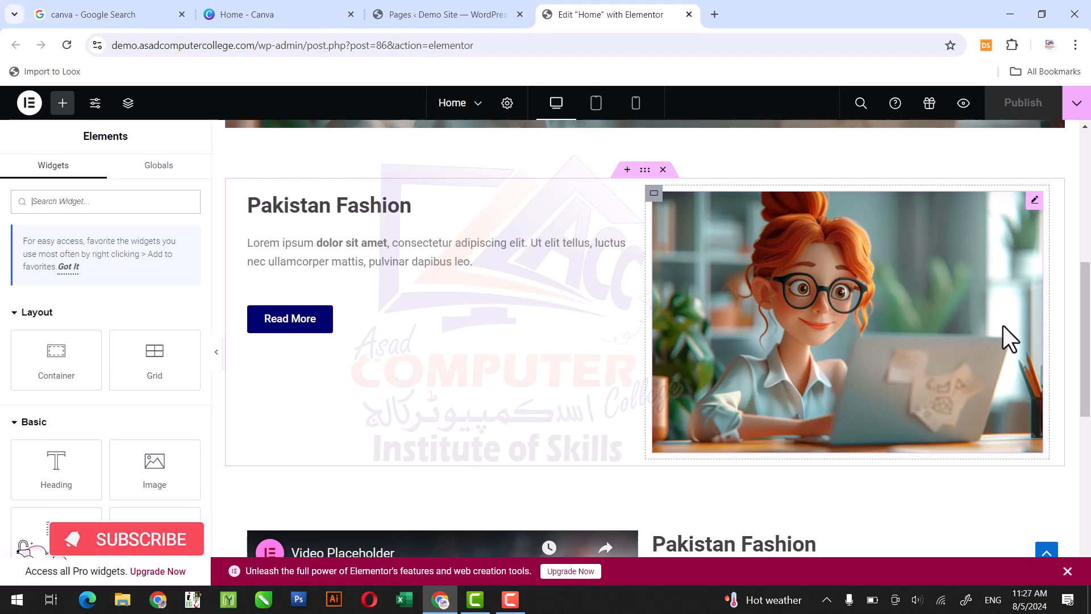
{"action": "left_click_drag", "start_coordinate": [1085, 339], "coordinate": [1088, 430]}
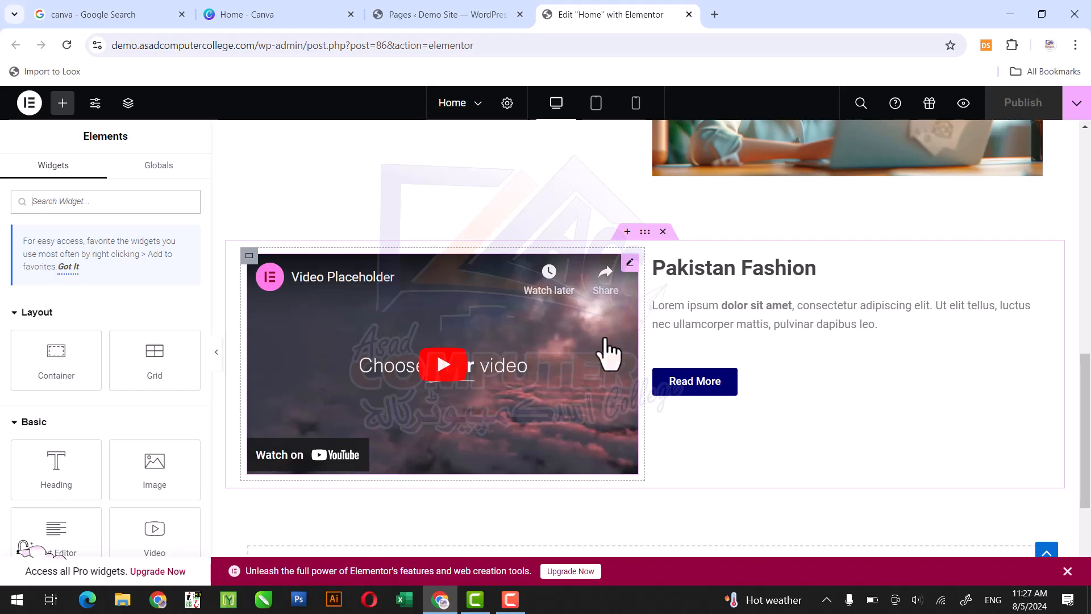
{"action": "left_click_drag", "start_coordinate": [1086, 376], "coordinate": [1088, 454]}
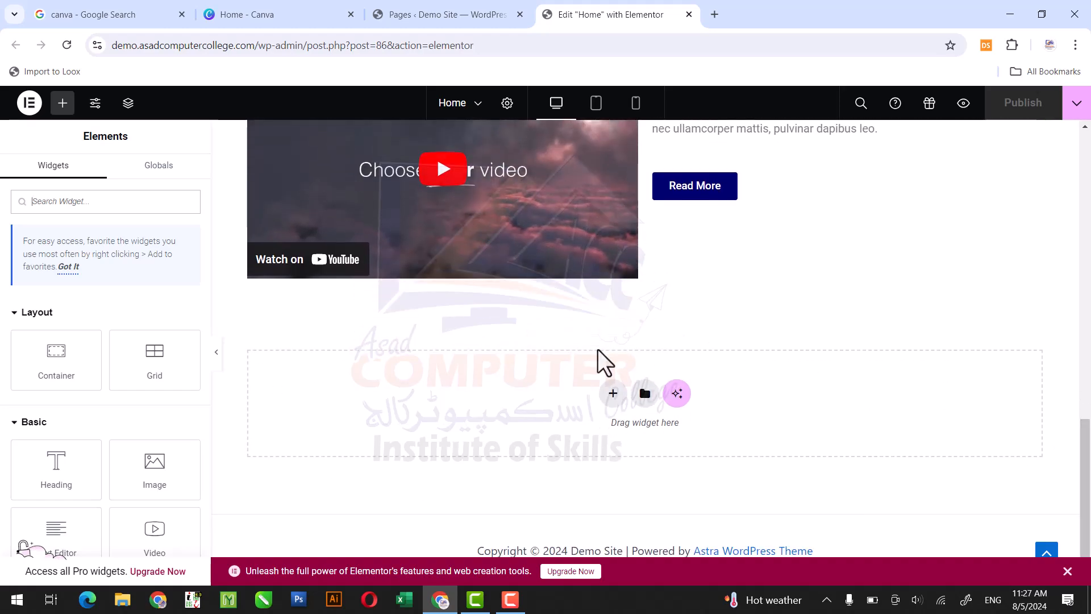
{"action": "left_click", "coordinate": [612, 393]}
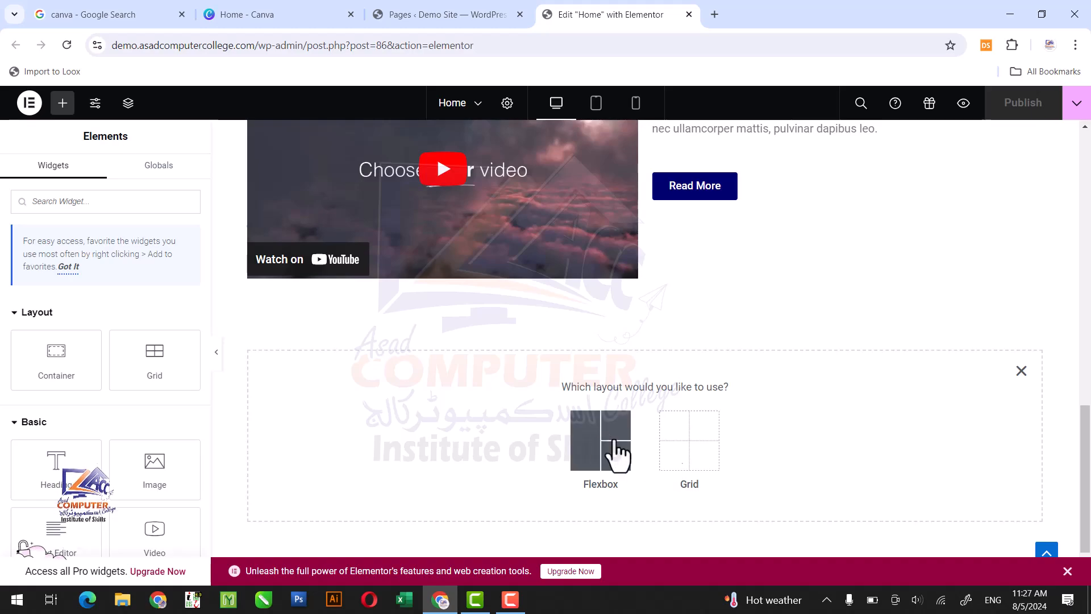
{"action": "left_click", "coordinate": [985, 558]}
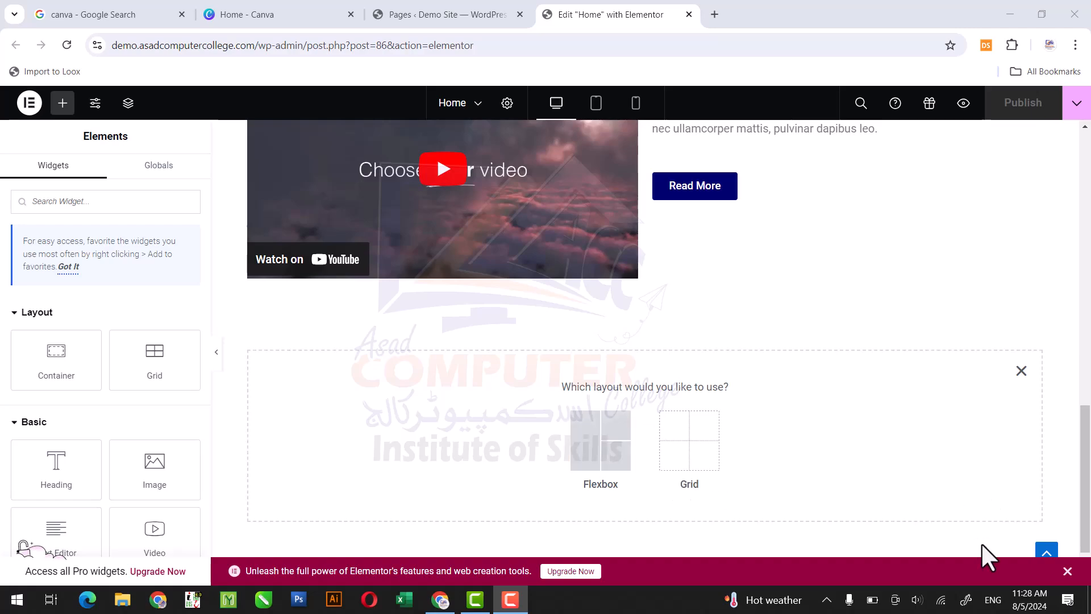
{"action": "left_click", "coordinate": [604, 455]}
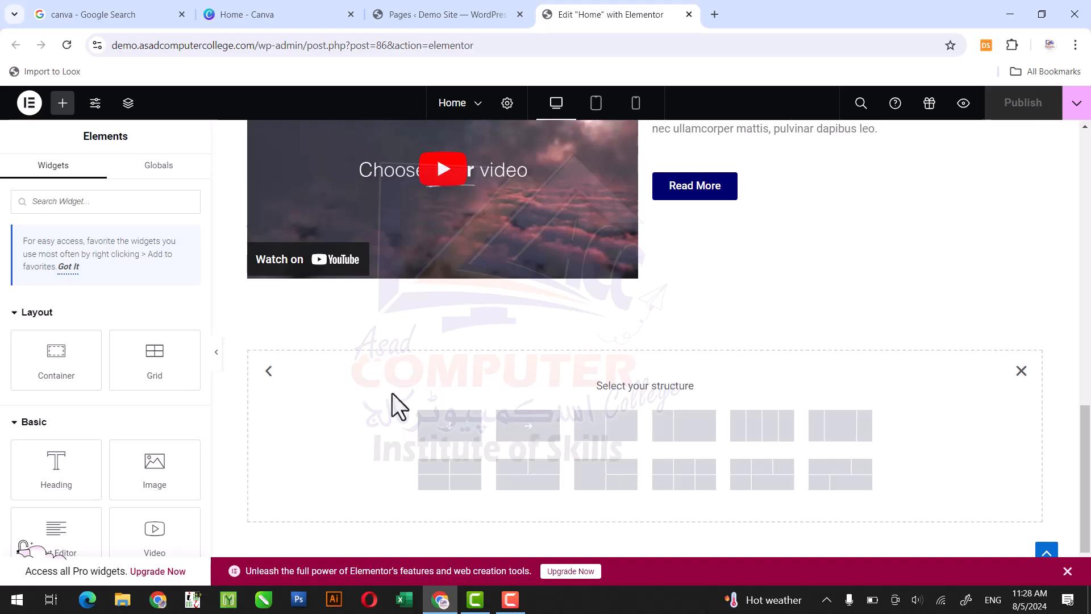
{"action": "left_click", "coordinate": [771, 438]}
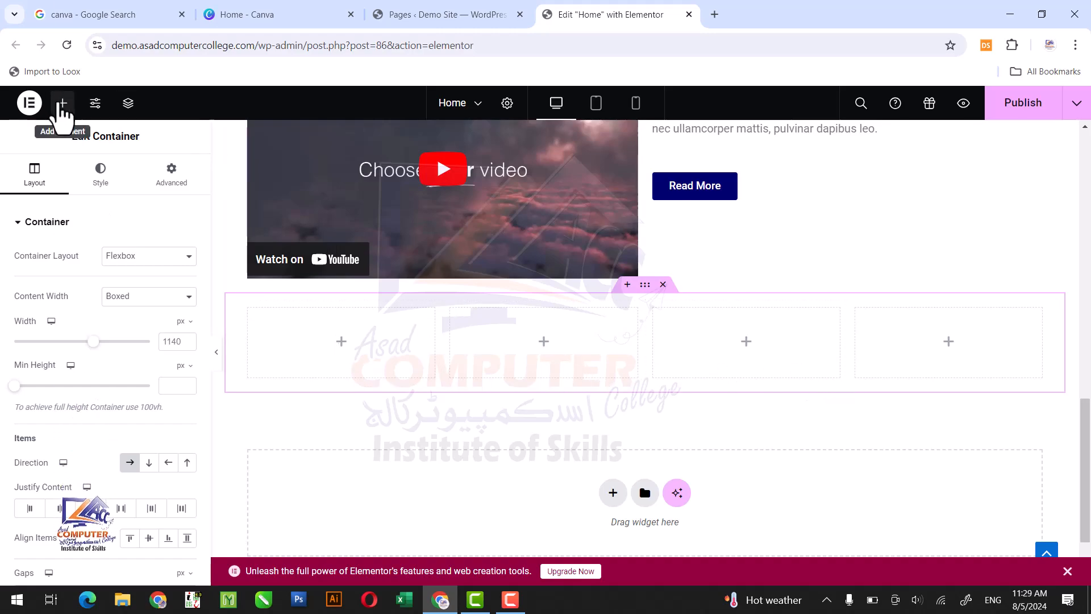
- Place an Icon widget in the first column of the new four-column container
{"action": "left_click", "coordinate": [62, 103]}
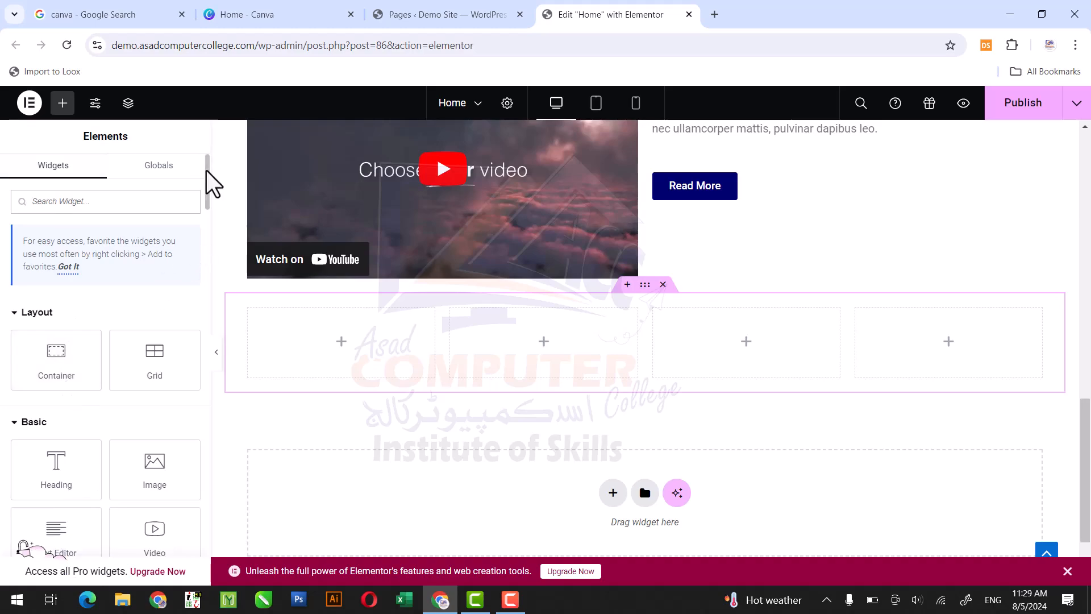
{"action": "scroll", "coordinate": [210, 195], "scroll_direction": "down", "scroll_amount": 3}
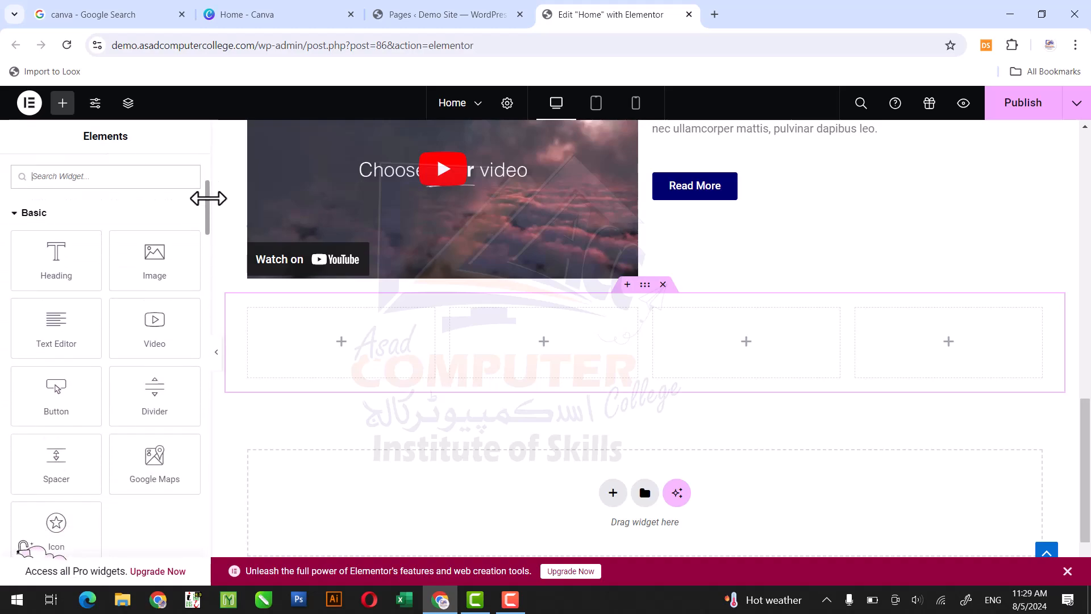
{"action": "scroll", "coordinate": [209, 214], "scroll_direction": "down", "scroll_amount": 2}
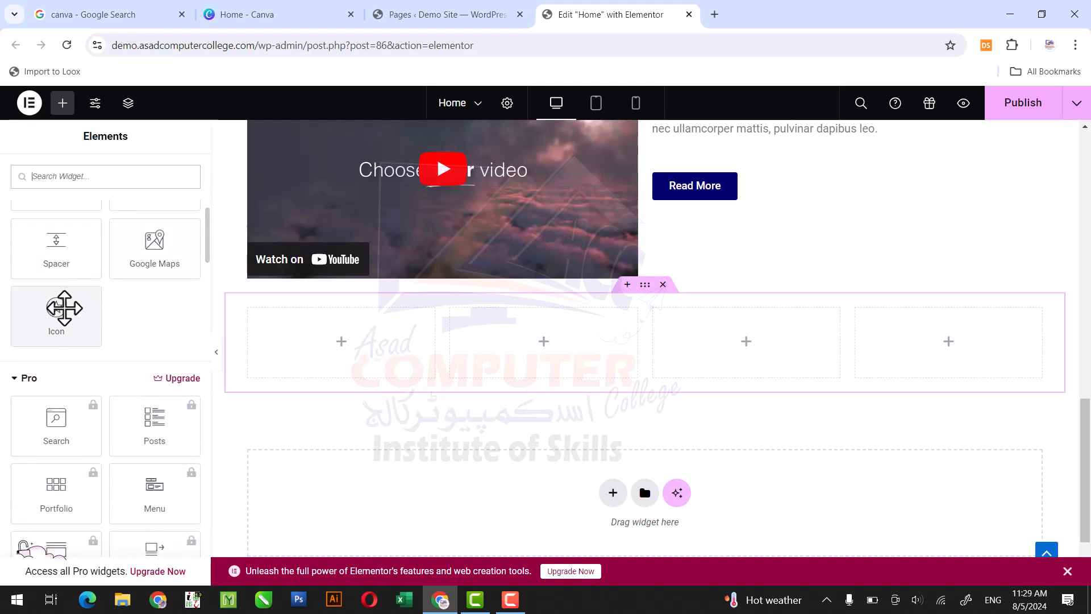
{"action": "left_click_drag", "start_coordinate": [59, 308], "coordinate": [315, 332]}
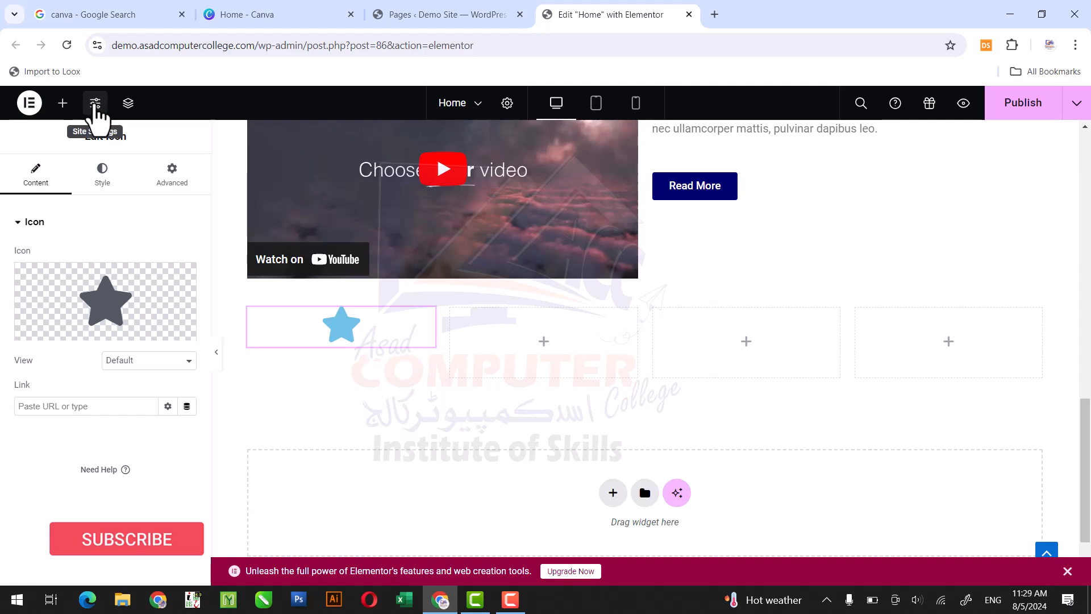
- Add a Heading widget under the star icon in the first column and a Text Editor widget below it
{"action": "left_click", "coordinate": [62, 103]}
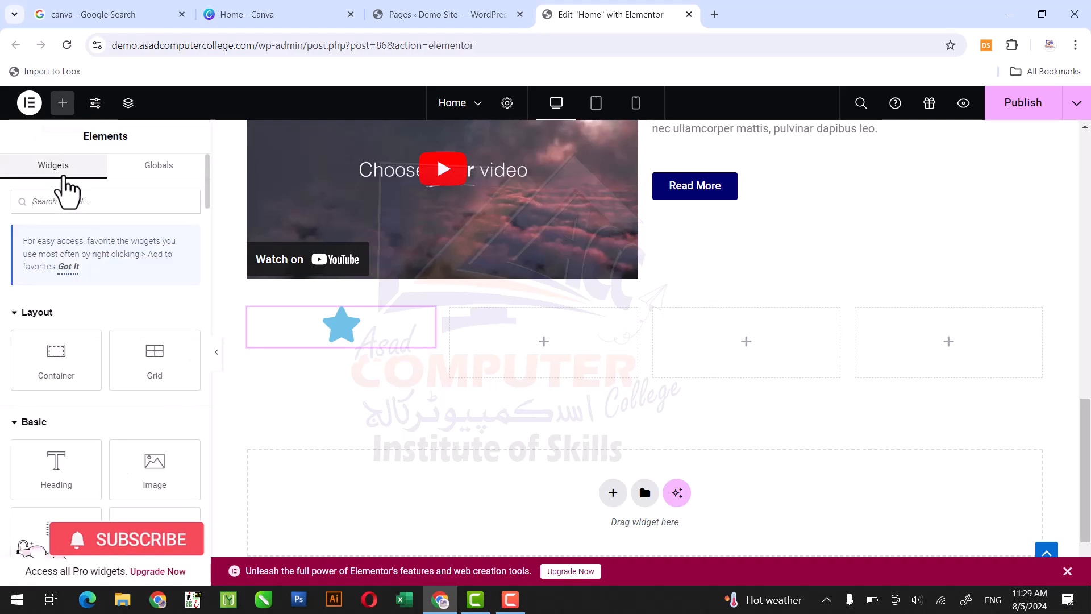
{"action": "left_click_drag", "start_coordinate": [54, 455], "coordinate": [356, 351]}
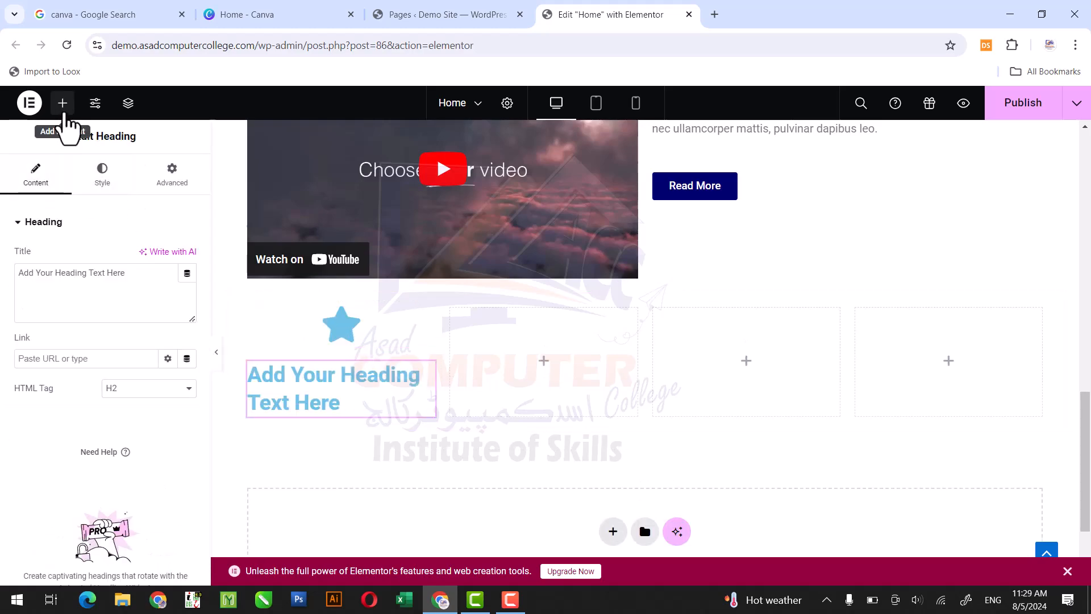
{"action": "left_click", "coordinate": [63, 103]}
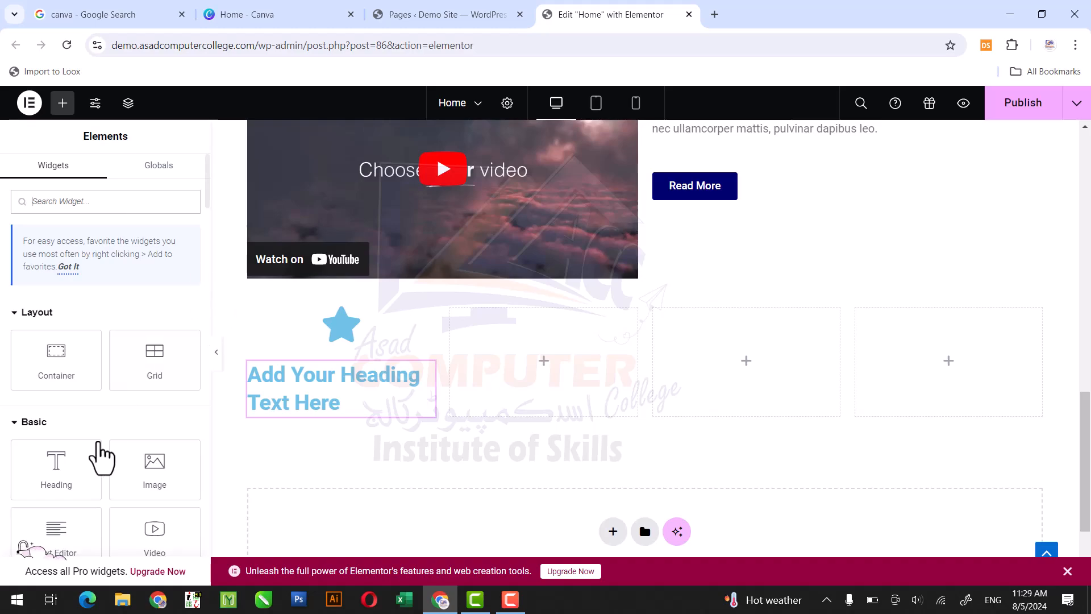
{"action": "left_click_drag", "start_coordinate": [80, 509], "coordinate": [352, 415]}
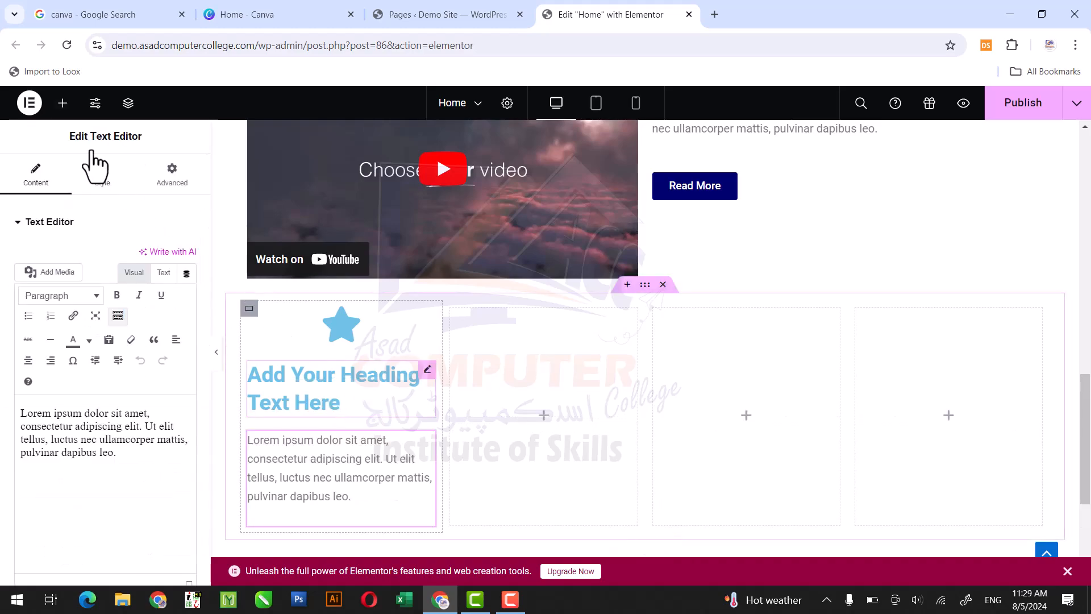
- Add a Button widget below the paragraph text in the first column
{"action": "left_click", "coordinate": [63, 103]}
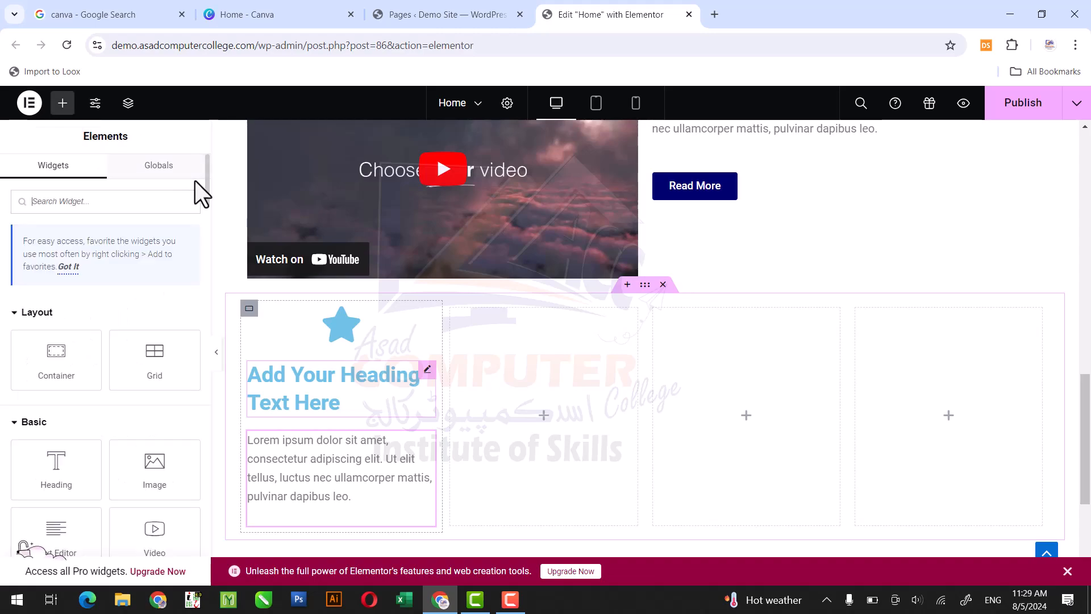
{"action": "scroll", "coordinate": [207, 187], "scroll_direction": "down", "scroll_amount": 4}
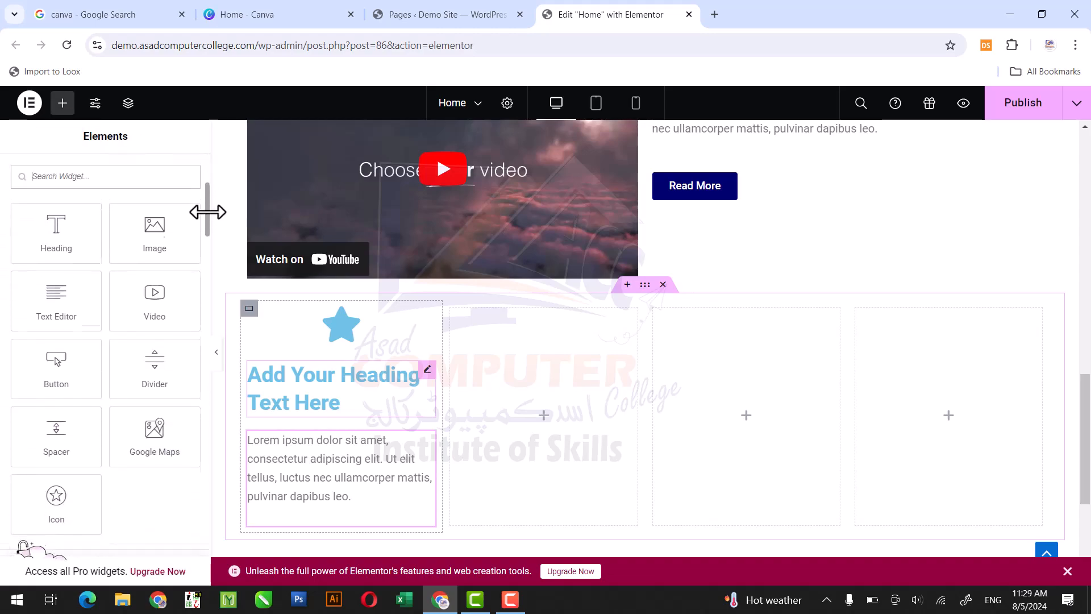
{"action": "left_click_drag", "start_coordinate": [208, 213], "coordinate": [207, 218]}
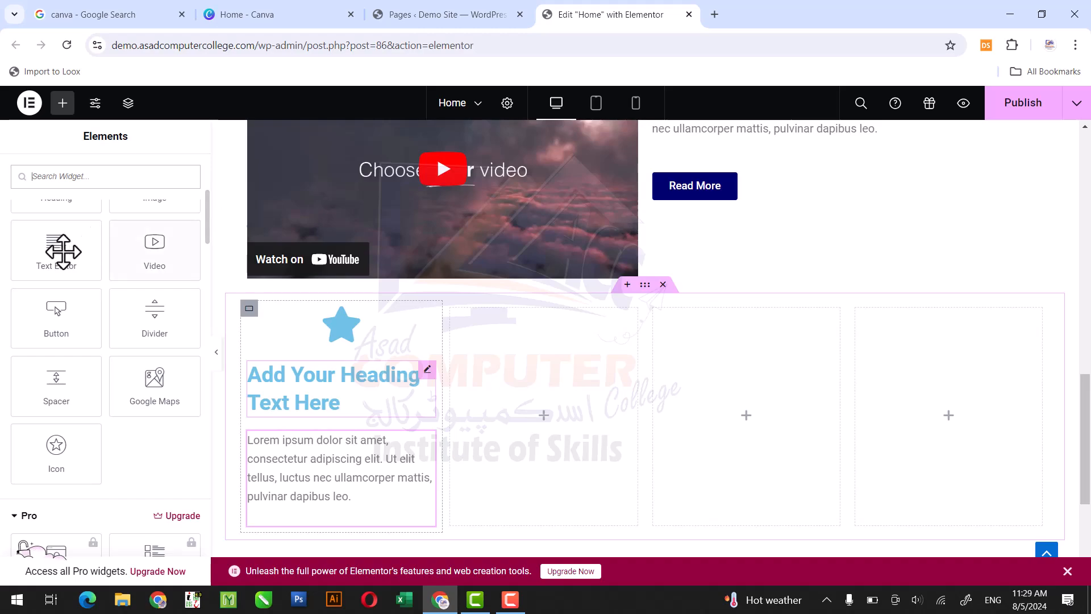
{"action": "left_click_drag", "start_coordinate": [42, 304], "coordinate": [295, 511]}
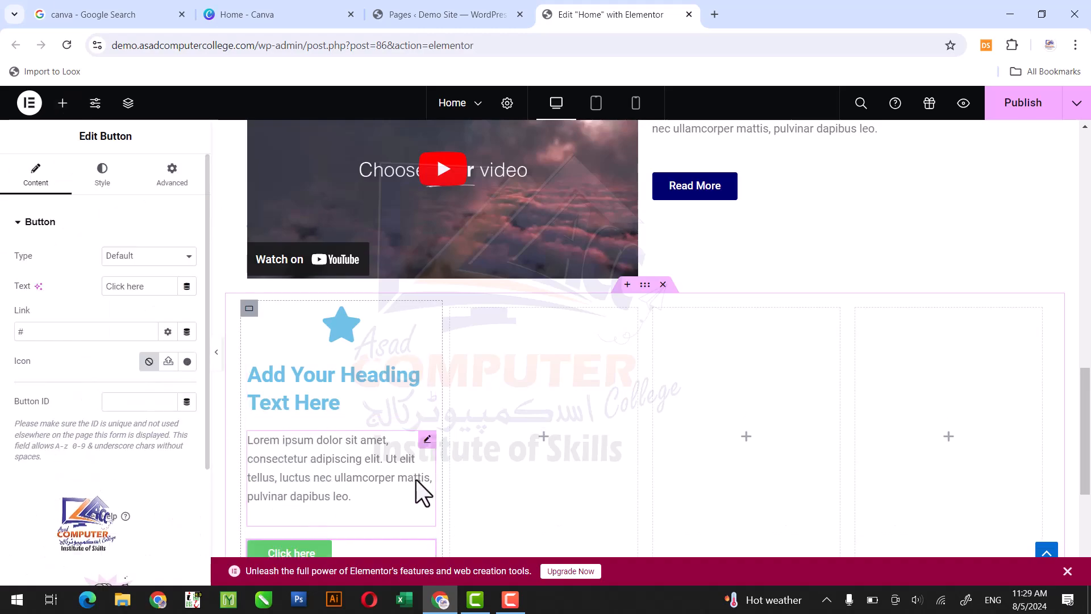
- Set the first column container's Align Items option to Center
{"action": "left_click_drag", "start_coordinate": [1082, 451], "coordinate": [1086, 462]}
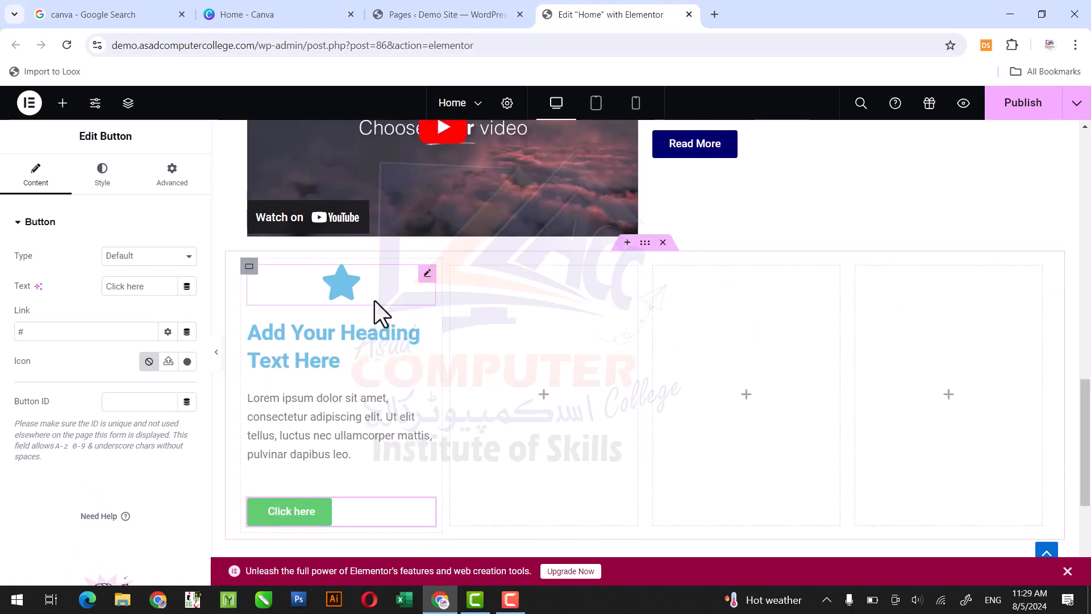
{"action": "left_click", "coordinate": [249, 267]}
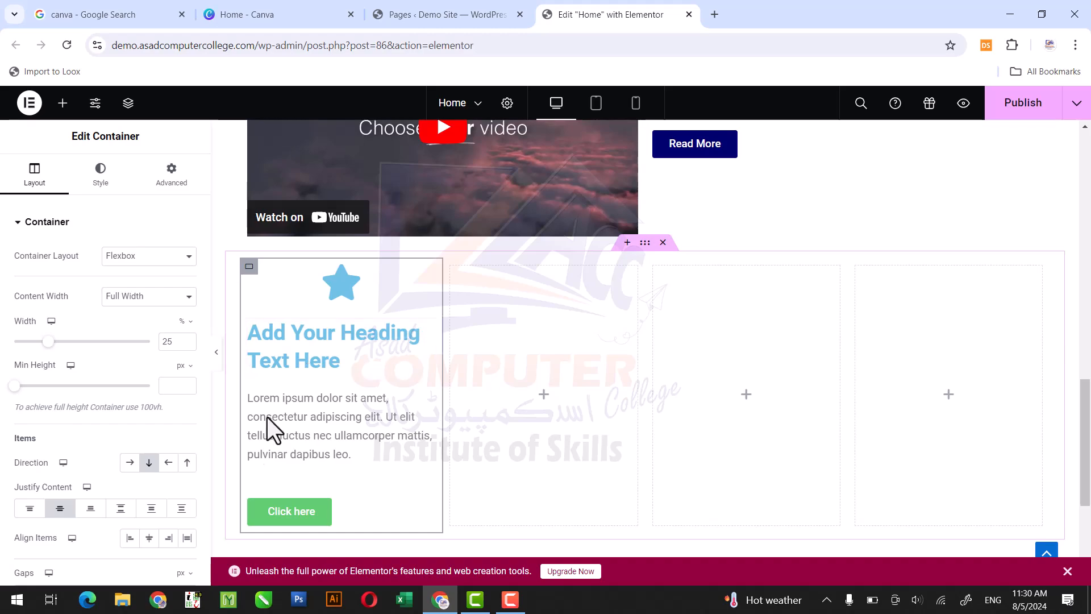
{"action": "left_click", "coordinate": [150, 542]}
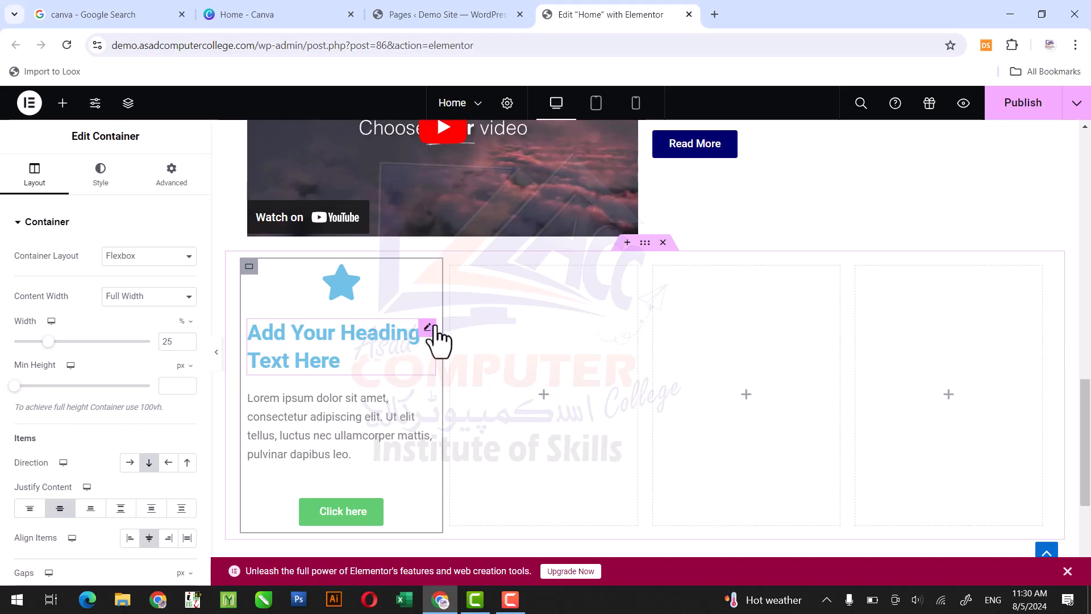
- Set the alignment of both the heading and the paragraph text in the first column to Center
{"action": "left_click", "coordinate": [427, 329]}
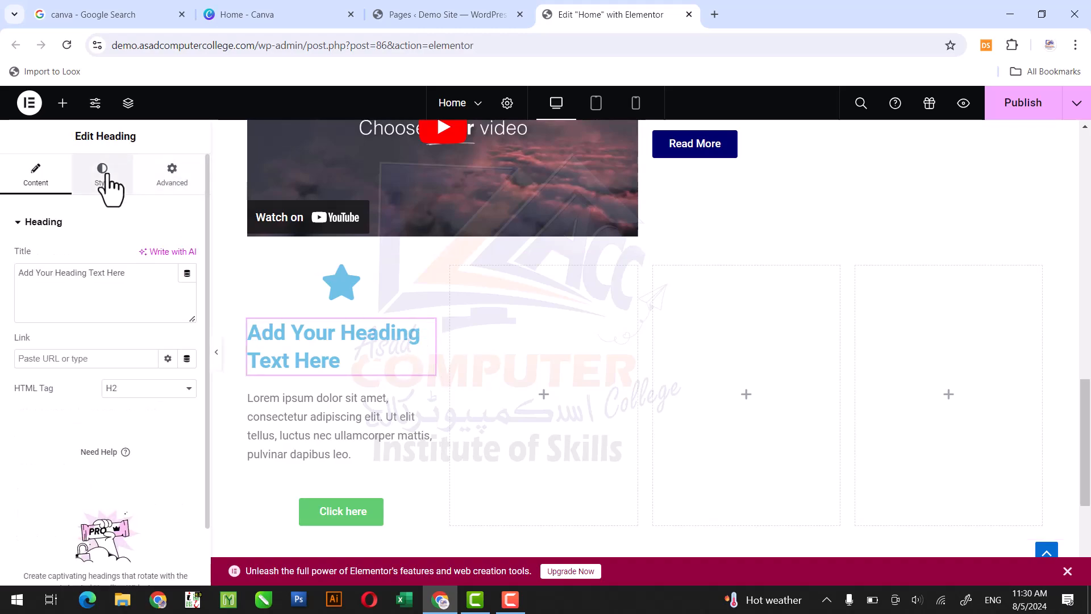
{"action": "left_click", "coordinate": [108, 185]}
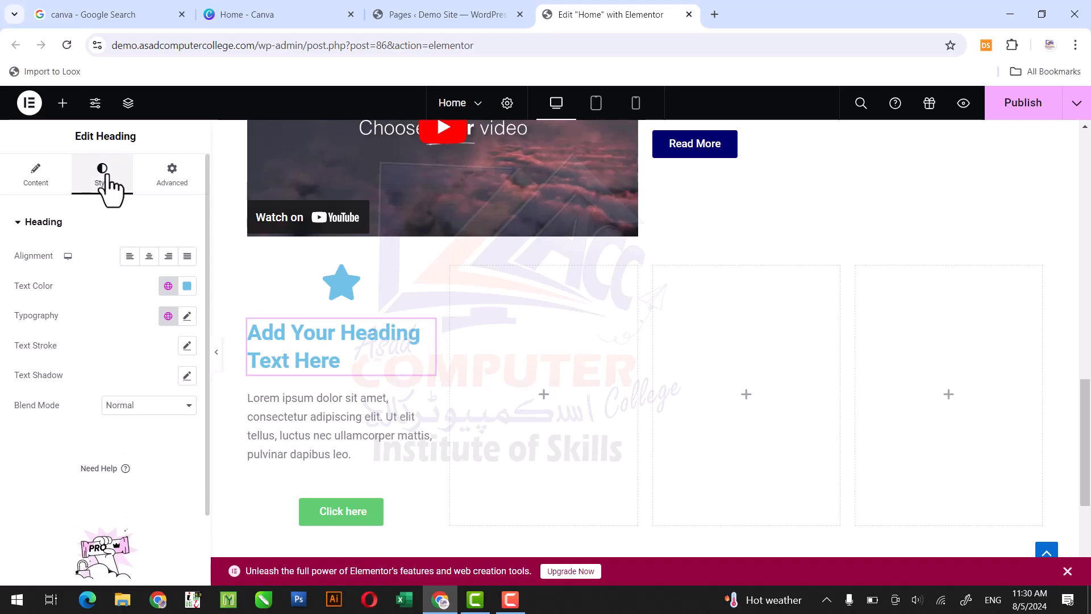
{"action": "left_click", "coordinate": [148, 258]}
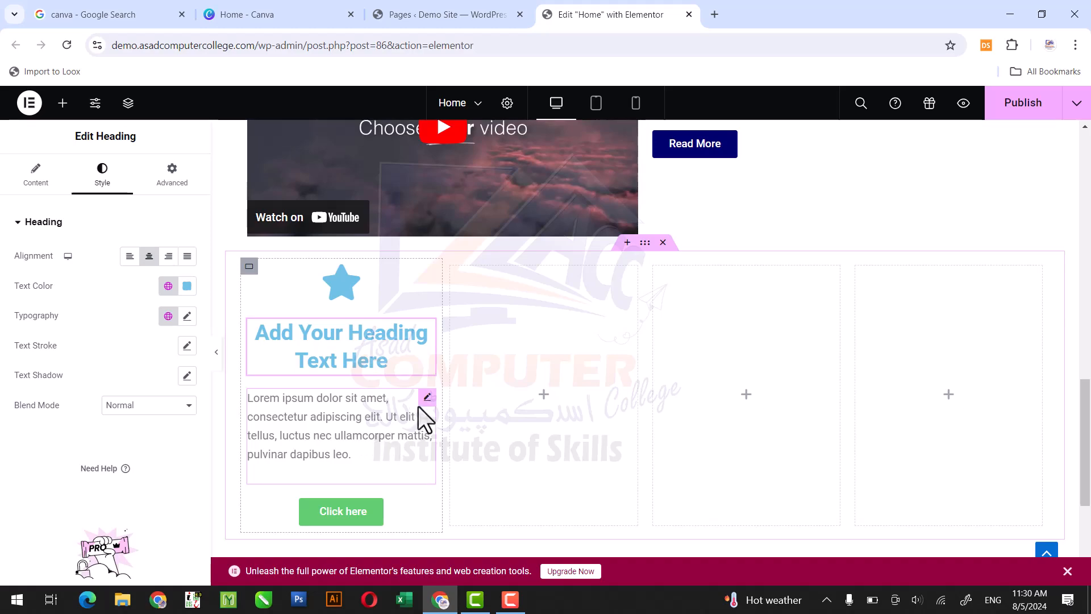
{"action": "left_click", "coordinate": [427, 396]}
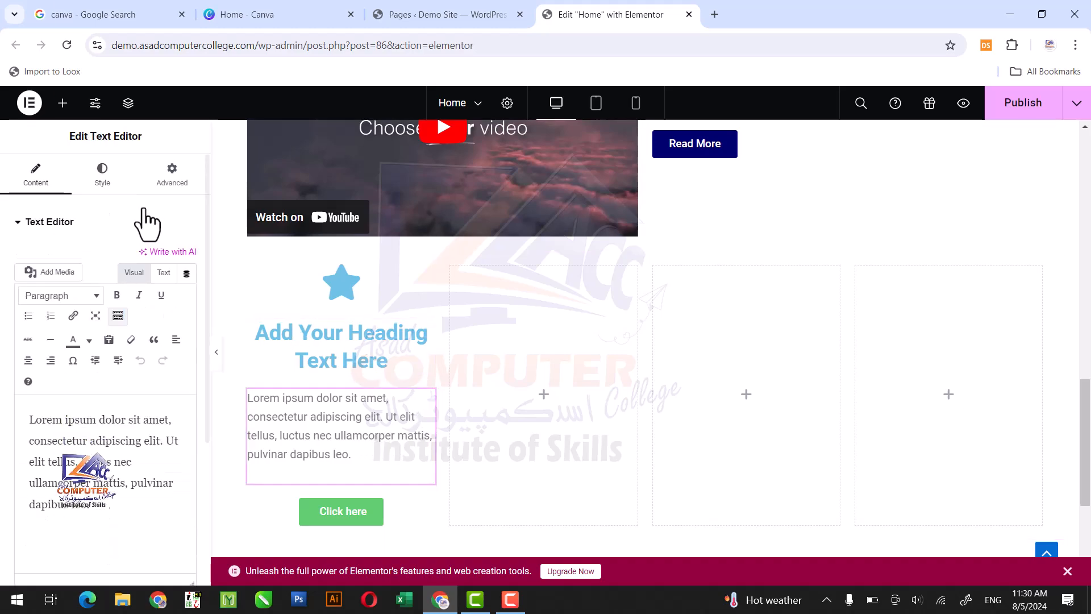
{"action": "left_click", "coordinate": [103, 183]}
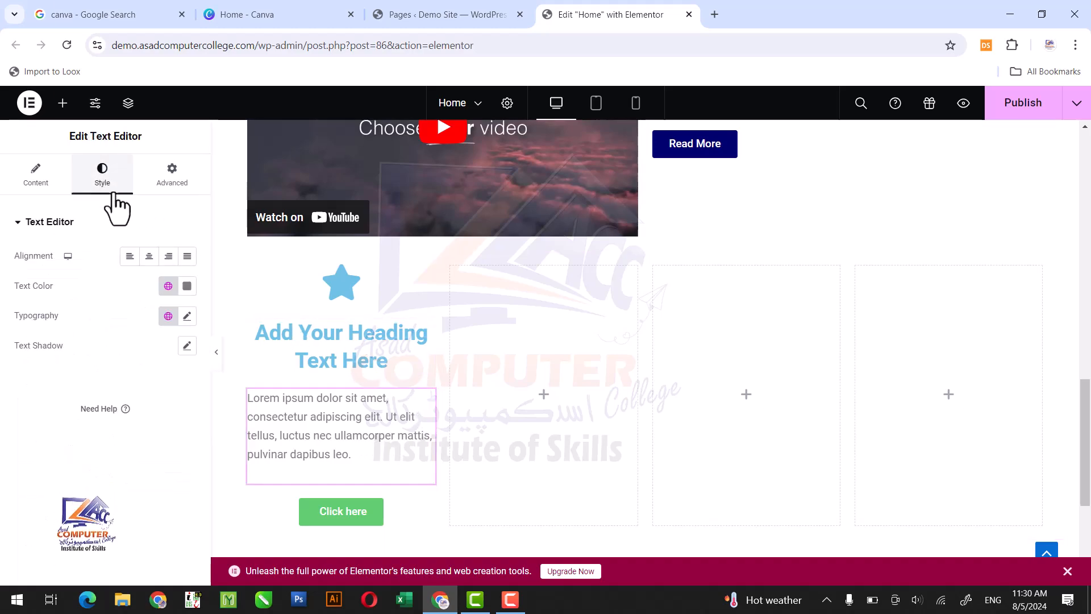
{"action": "left_click", "coordinate": [149, 257]}
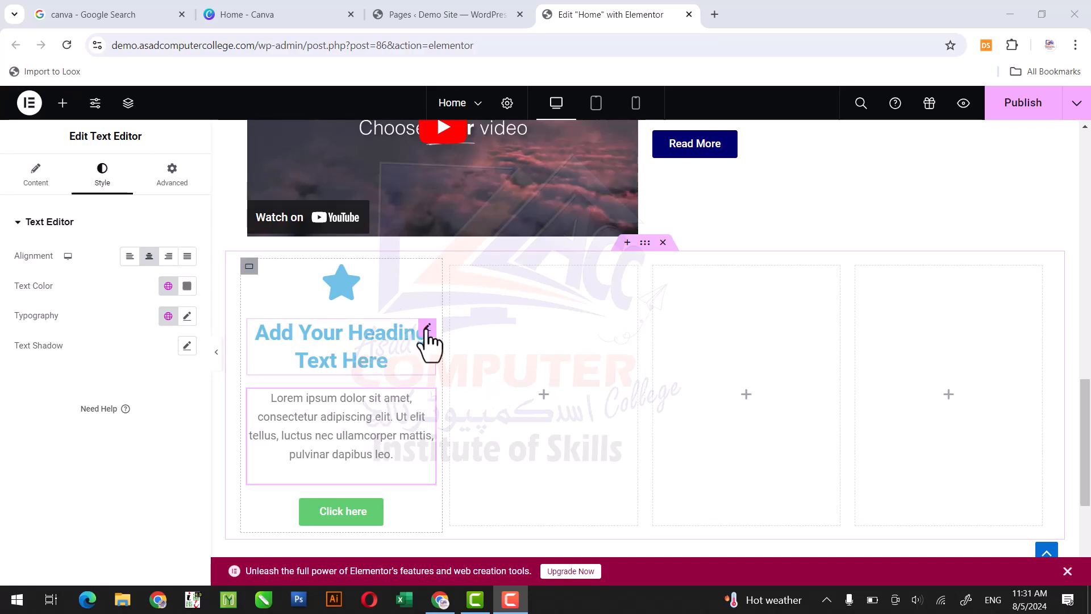
- Change the title of the heading in the first column to SHIRT
{"action": "left_click", "coordinate": [426, 328]}
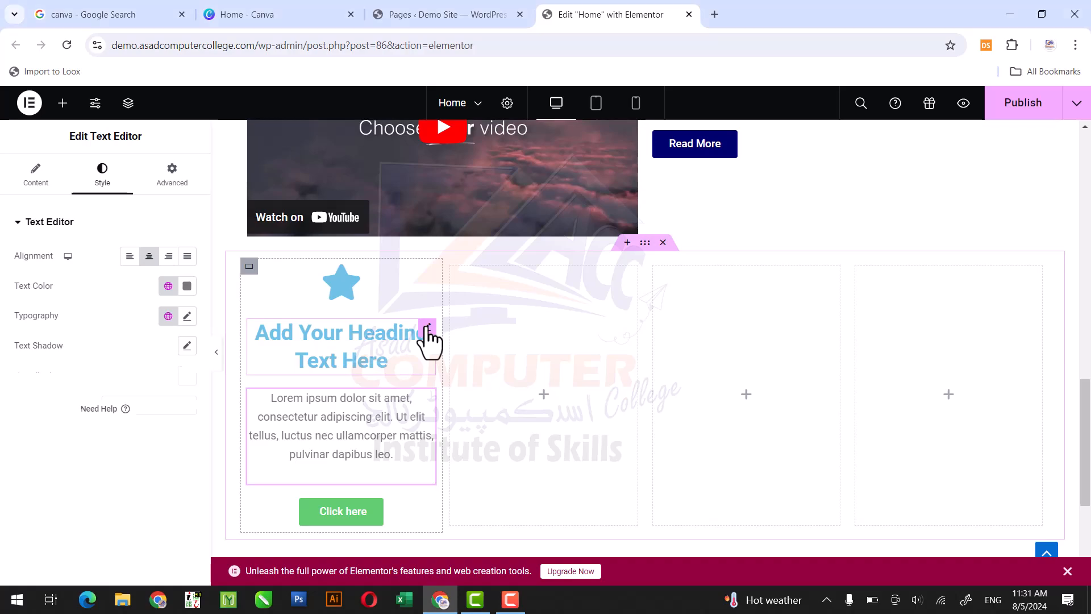
{"action": "left_click", "coordinate": [427, 328]}
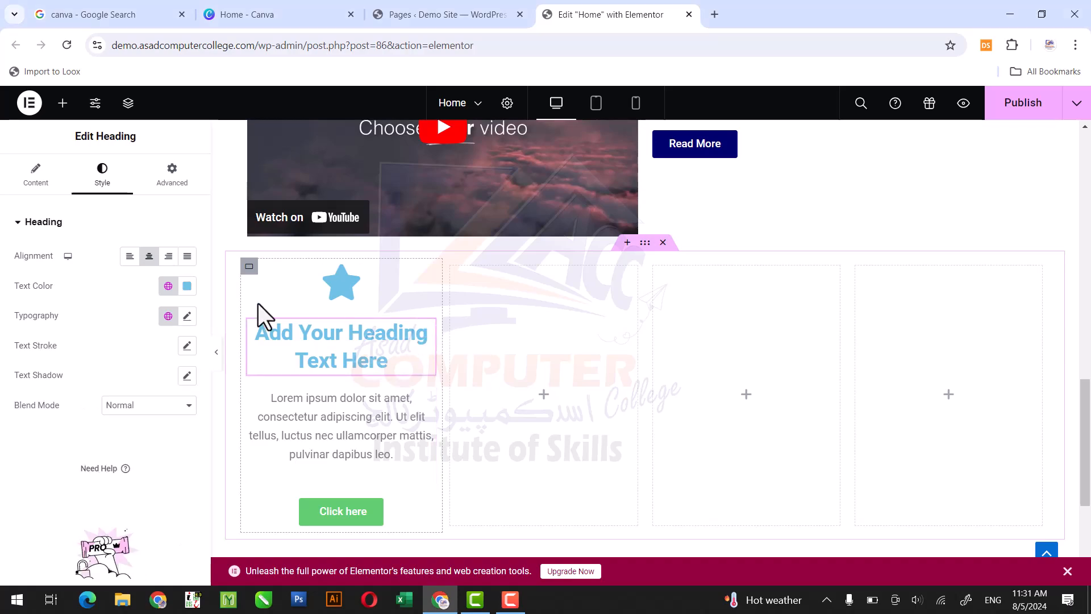
{"action": "left_click", "coordinate": [37, 181]}
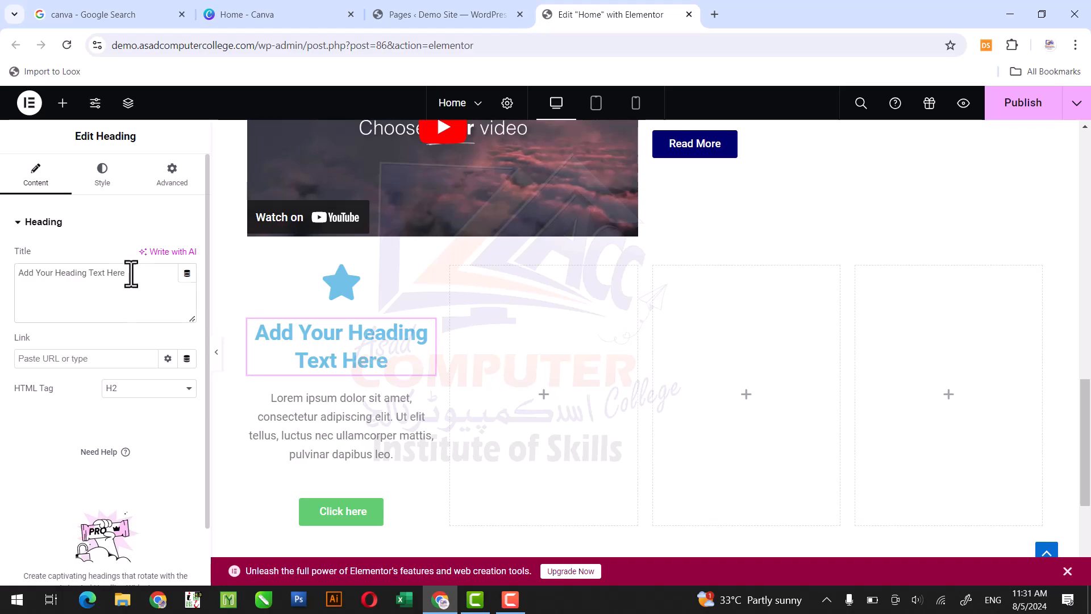
{"action": "left_click_drag", "start_coordinate": [136, 274], "coordinate": [23, 271]}
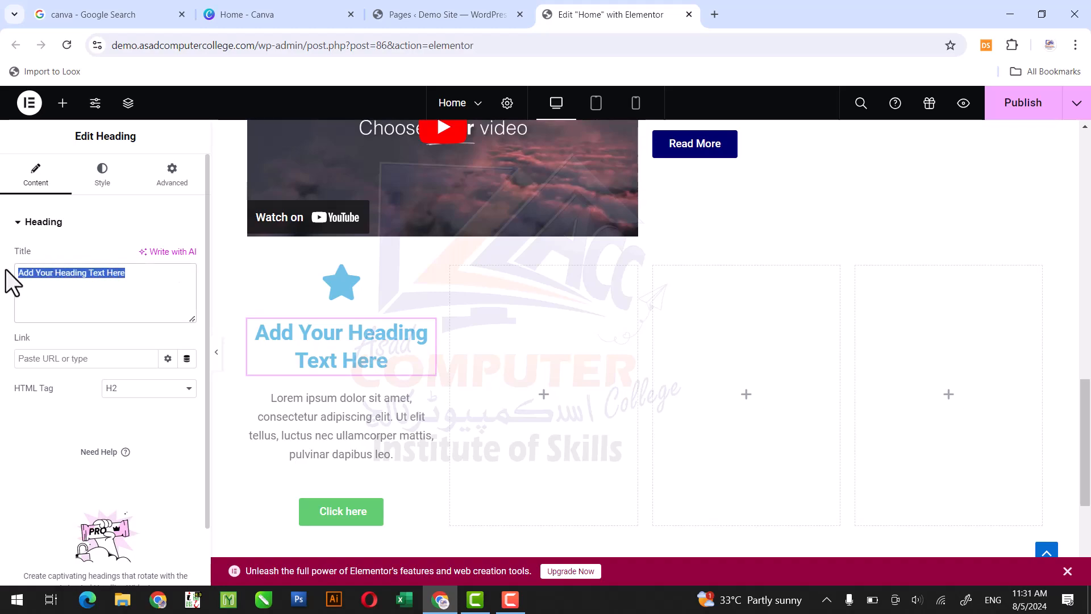
{"action": "type", "text": "SHIRT"}
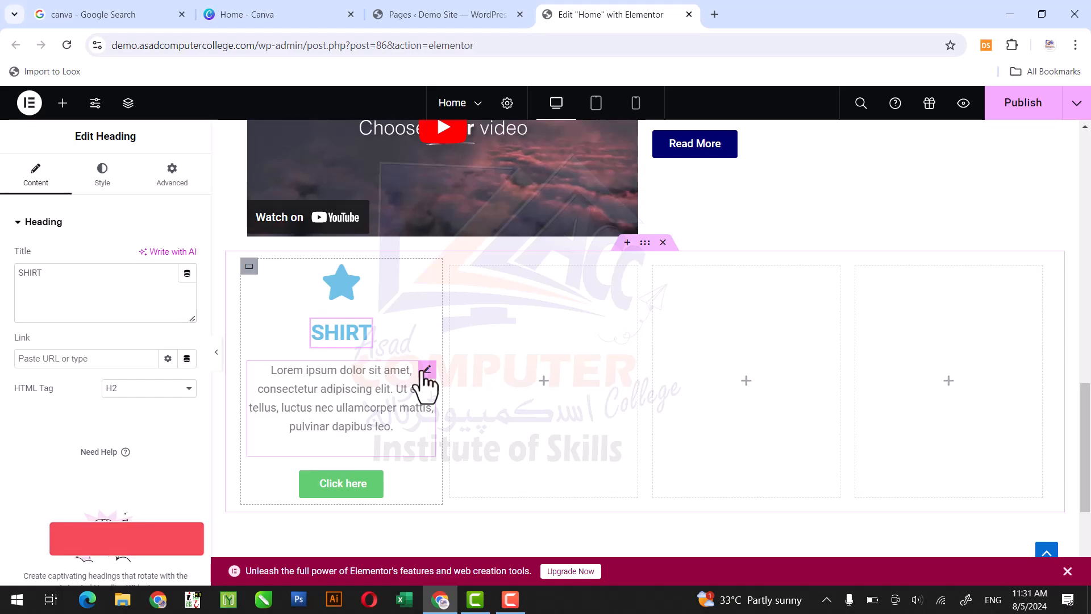
- Search the icon library for SHIRT and replace the first column's star icon with the Tshirt icon
{"action": "left_click", "coordinate": [426, 370]}
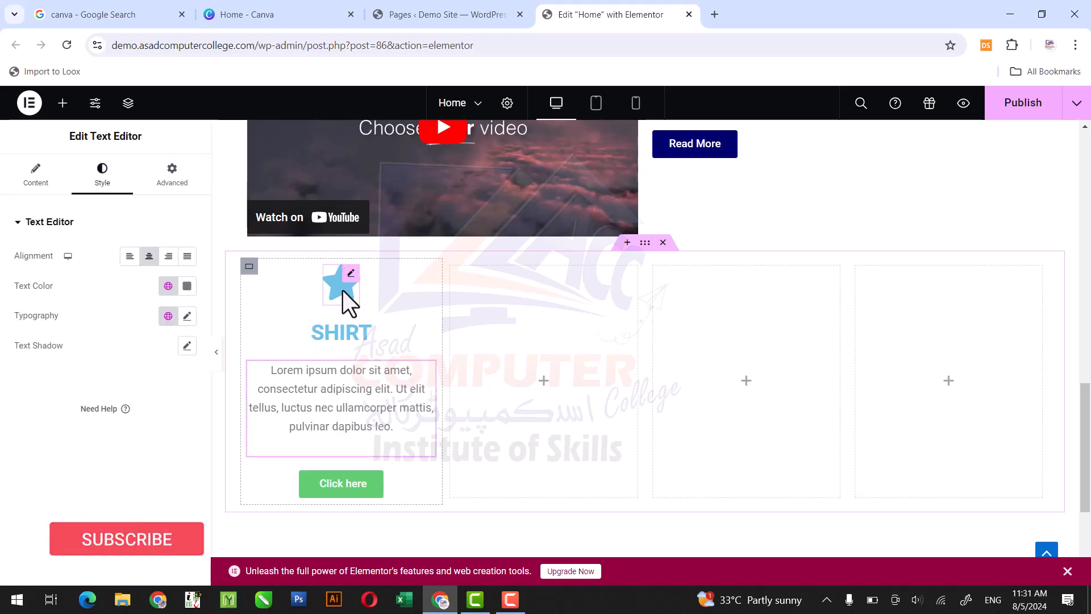
{"action": "left_click", "coordinate": [352, 282]}
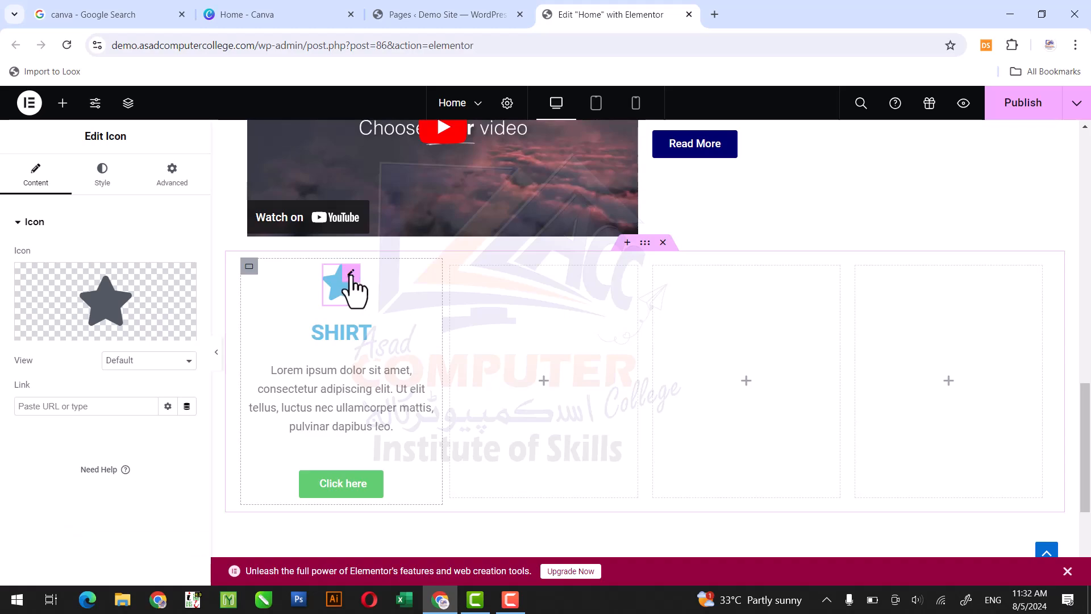
{"action": "mouse_move", "coordinate": [178, 293]}
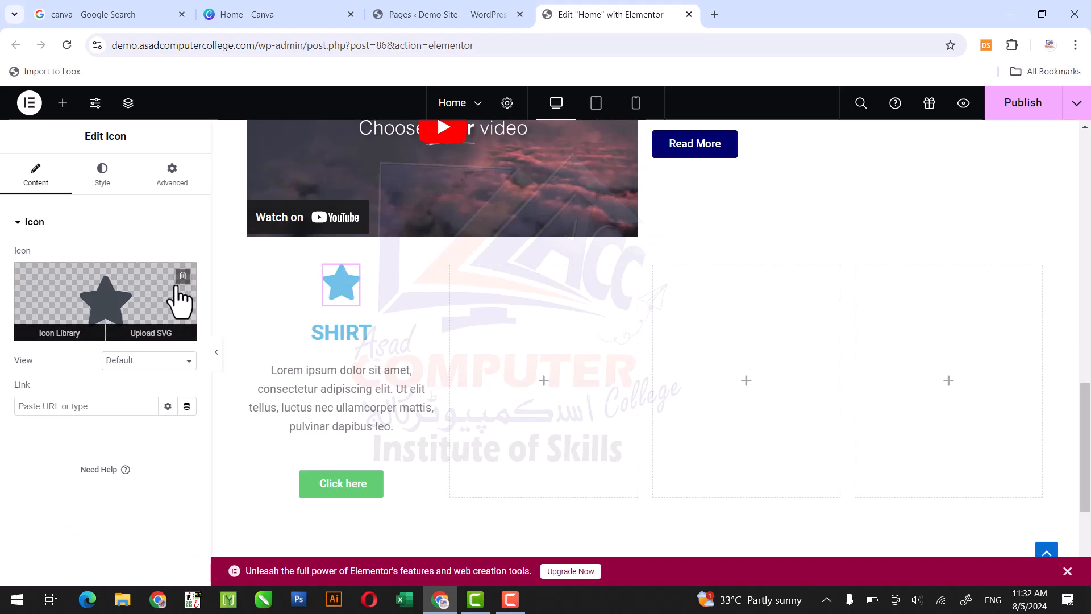
{"action": "left_click", "coordinate": [116, 301]}
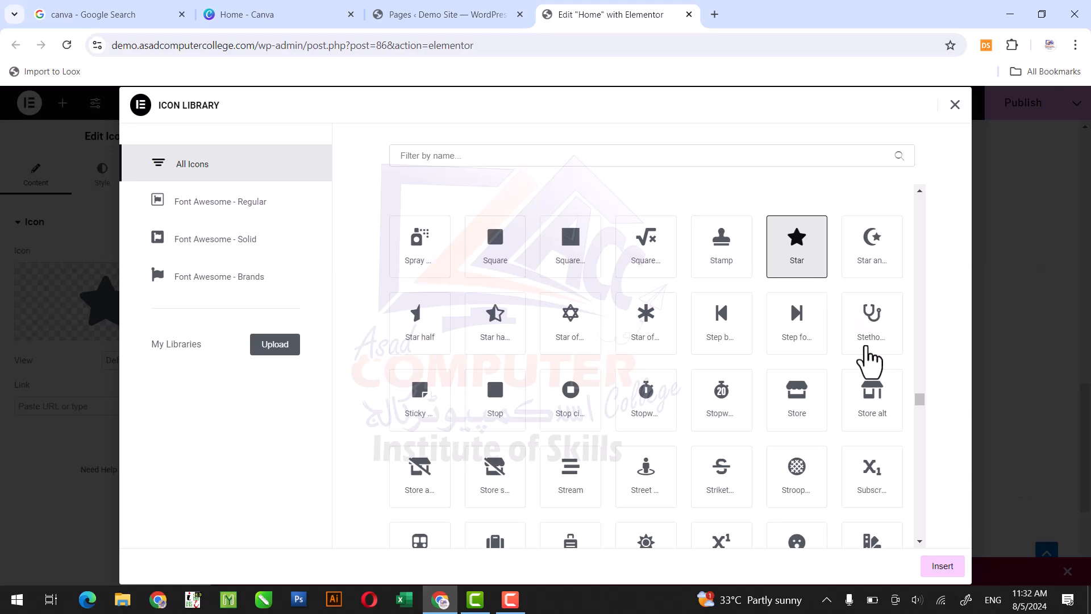
{"action": "mouse_move", "coordinate": [922, 404]}
{"action": "left_mouse_down"}
{"action": "mouse_move", "coordinate": [925, 427]}
{"action": "mouse_move", "coordinate": [923, 399]}
{"action": "left_mouse_up"}
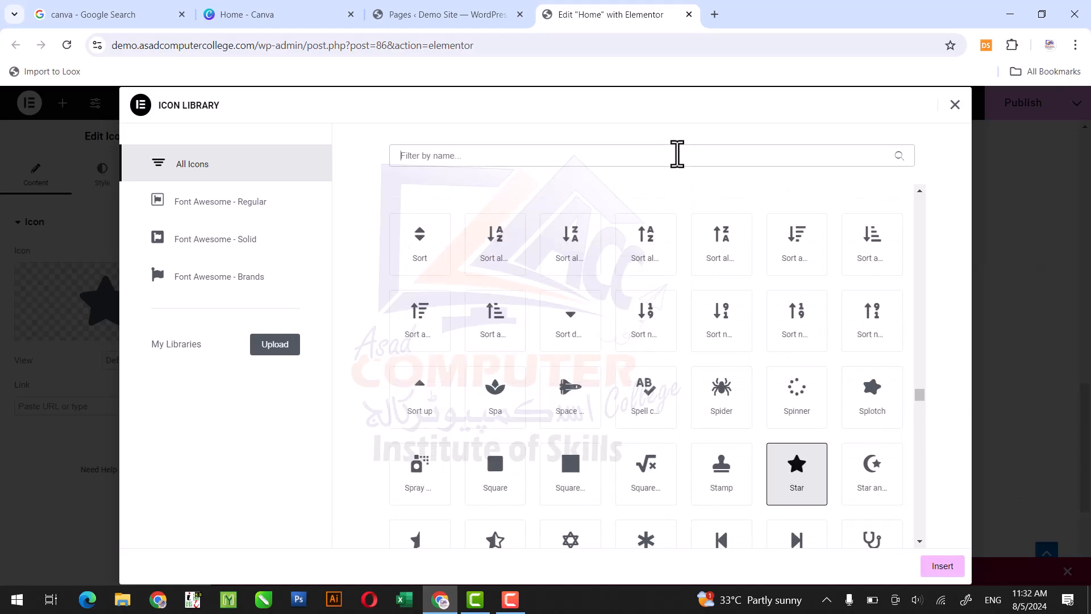
{"action": "type", "text": "SHIRT"}
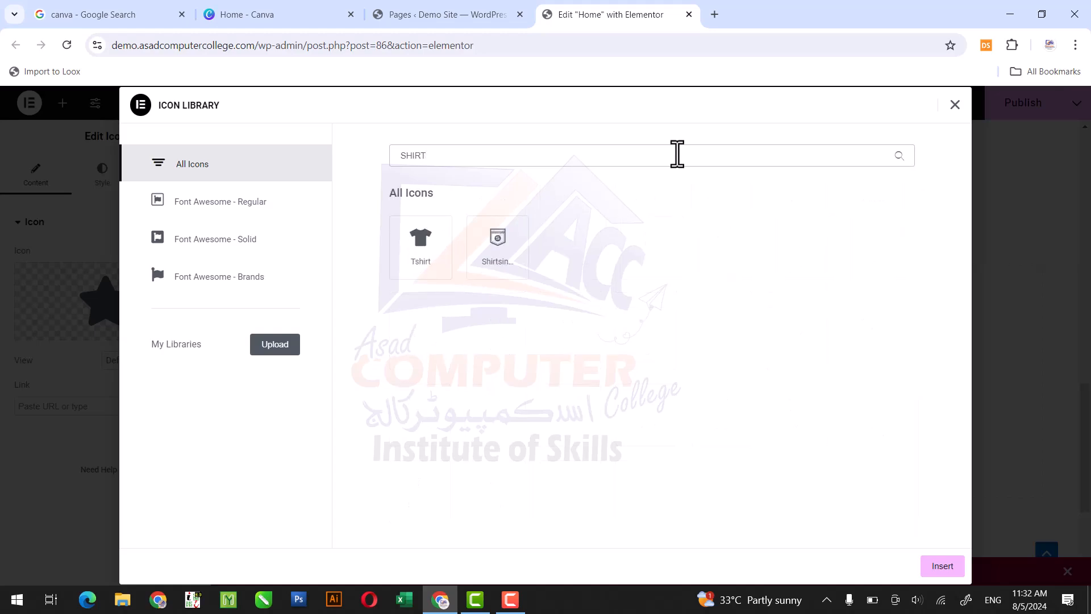
{"action": "left_click", "coordinate": [420, 236]}
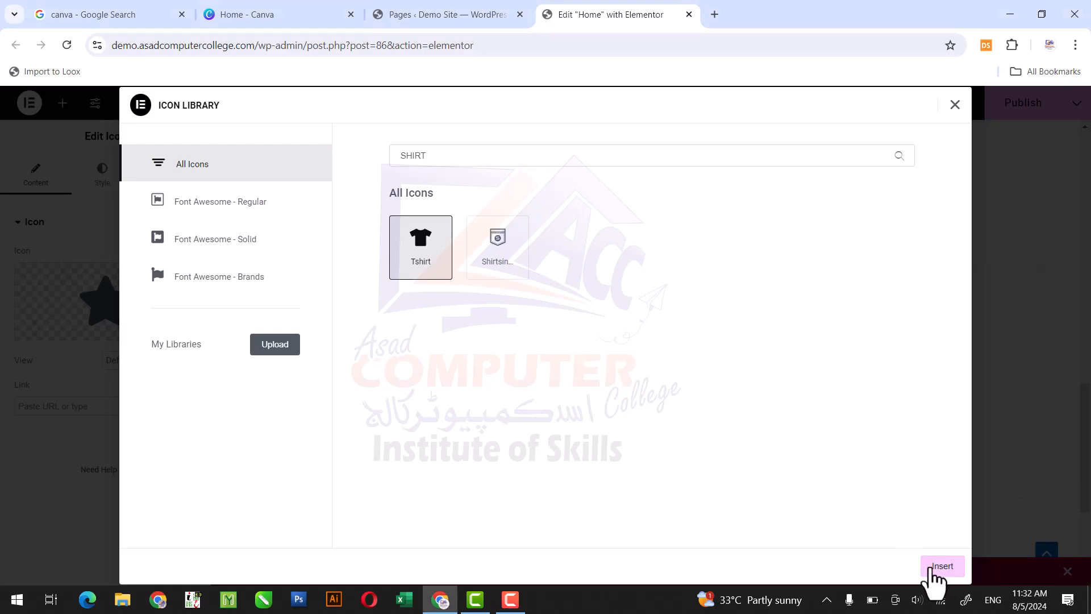
{"action": "left_click", "coordinate": [932, 566]}
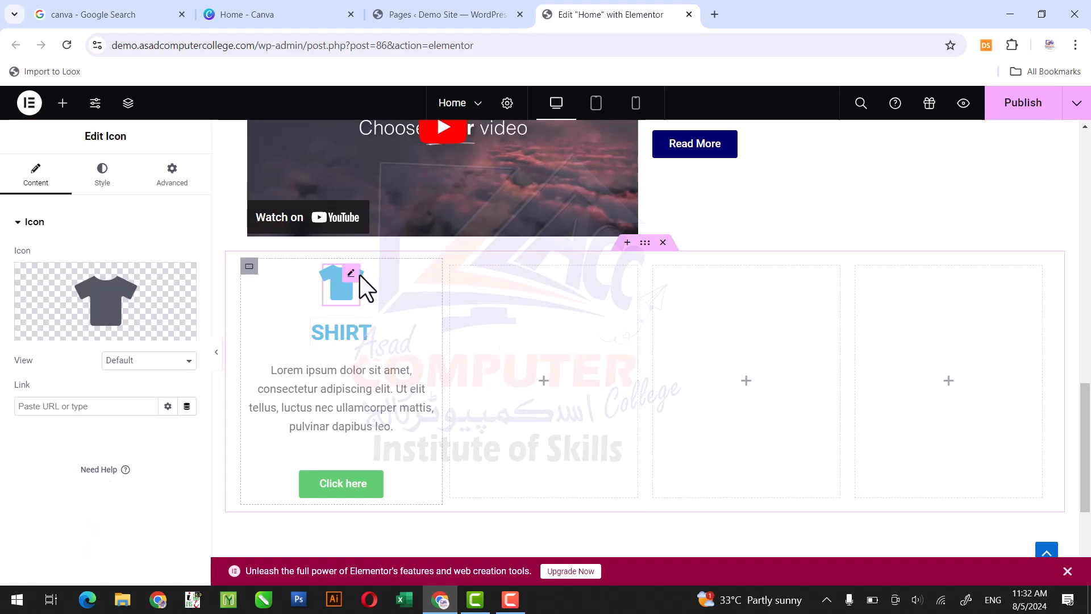
- Copy the Read More button widget beside the video
{"action": "left_click_drag", "start_coordinate": [1086, 446], "coordinate": [1086, 424]}
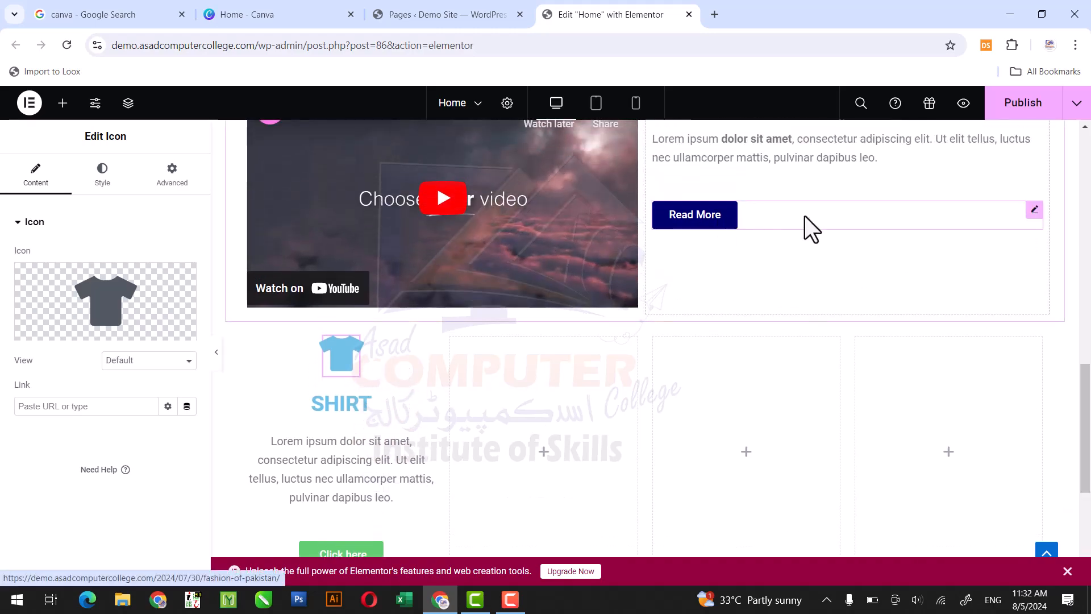
{"action": "right_click", "coordinate": [1034, 211]}
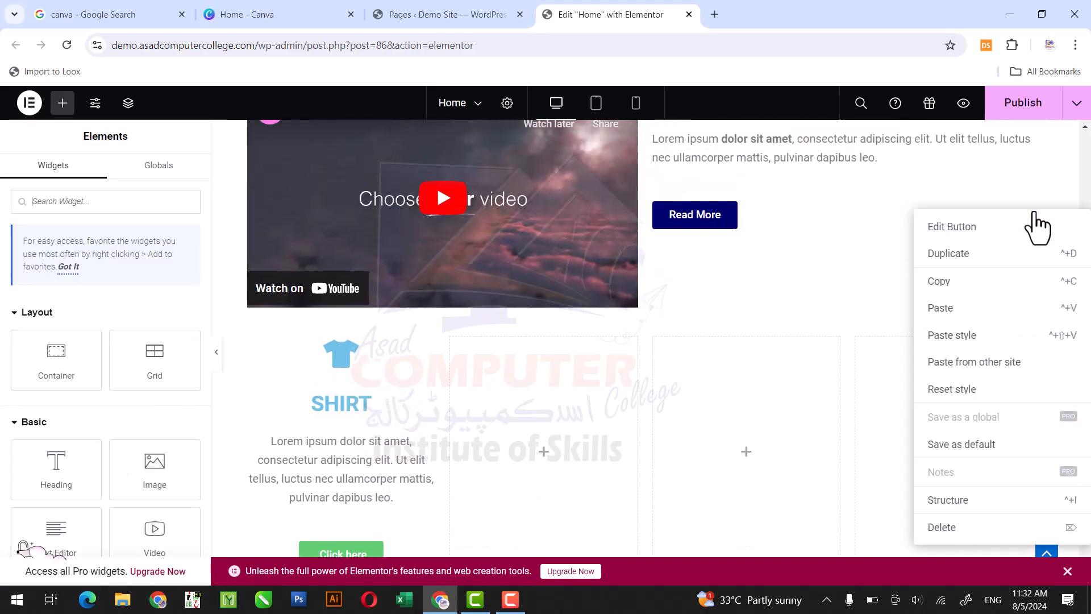
{"action": "left_click", "coordinate": [975, 283]}
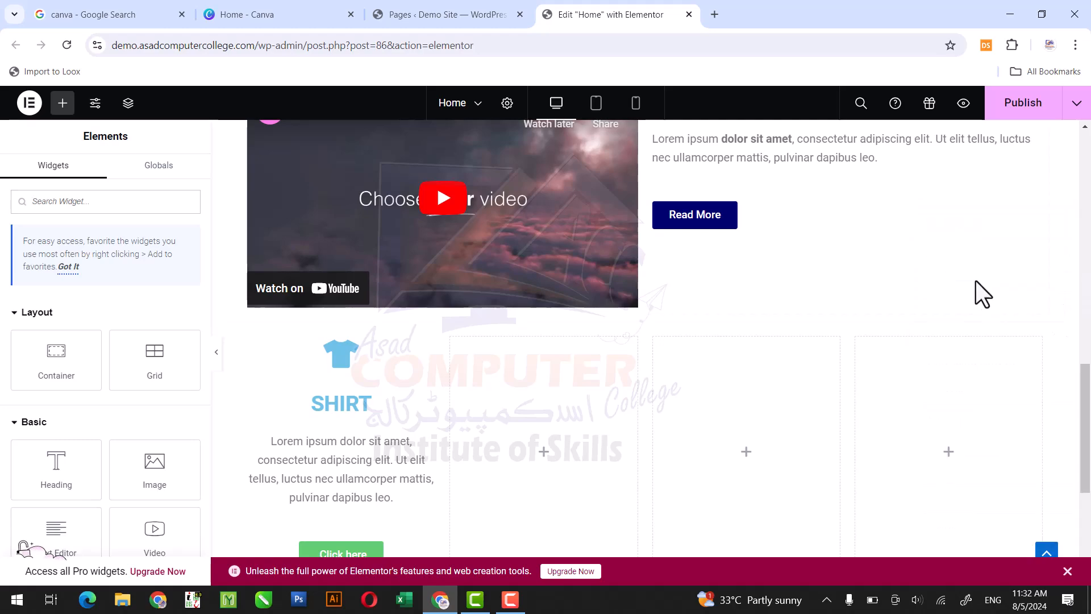
- Try to paste the copied button's style onto the T-shirt icon in the first column
{"action": "left_click", "coordinate": [356, 341]}
{"action": "right_click", "coordinate": [353, 342]}
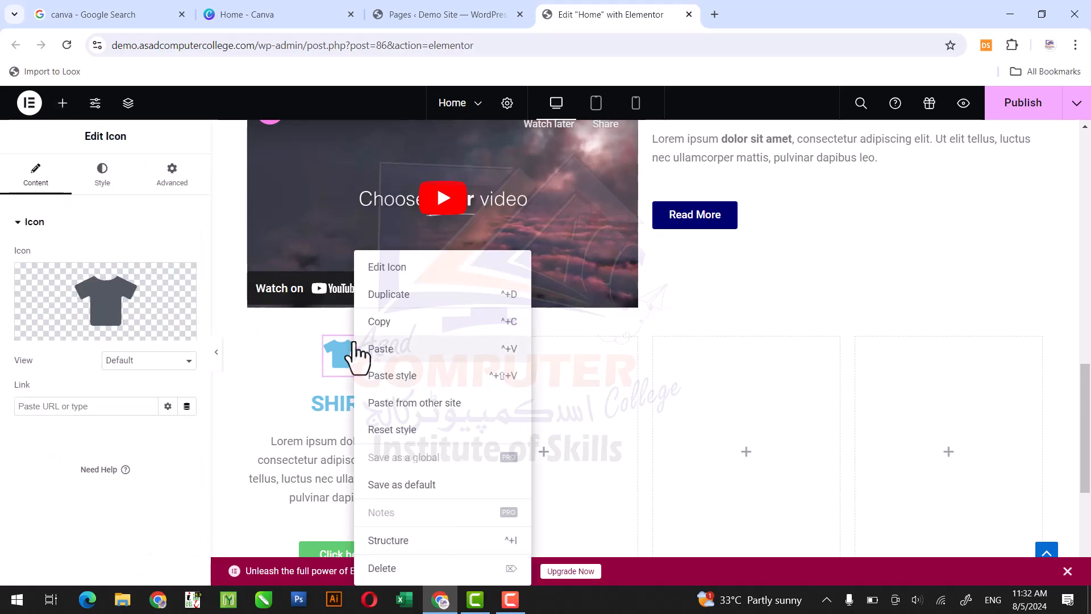
{"action": "left_click", "coordinate": [385, 375]}
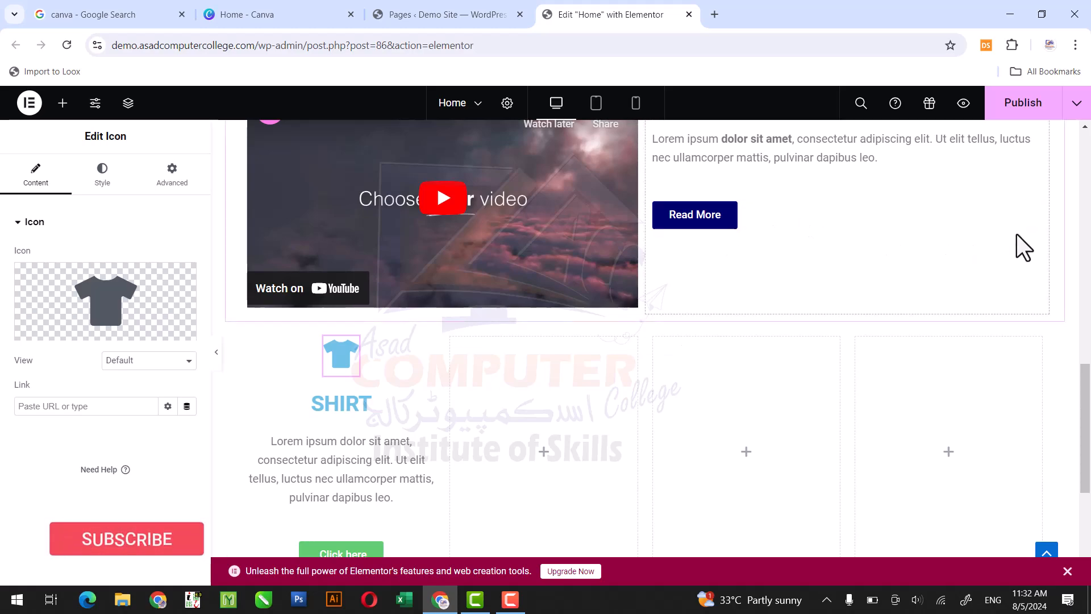
- Copy the hex code of the Read More button's background color from its style settings
{"action": "left_click", "coordinate": [1033, 212]}
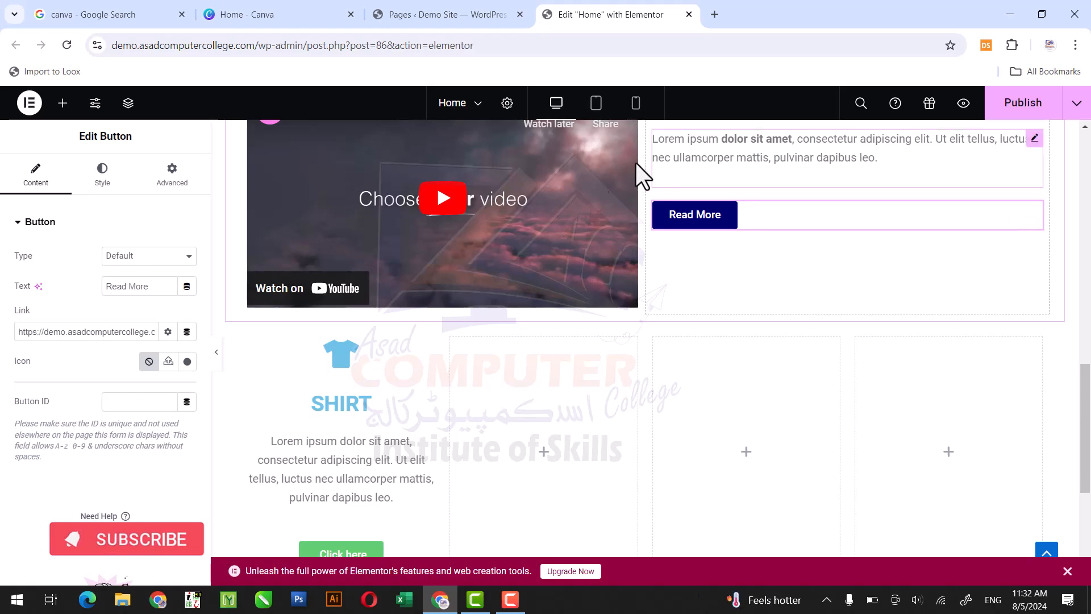
{"action": "left_click", "coordinate": [101, 187]}
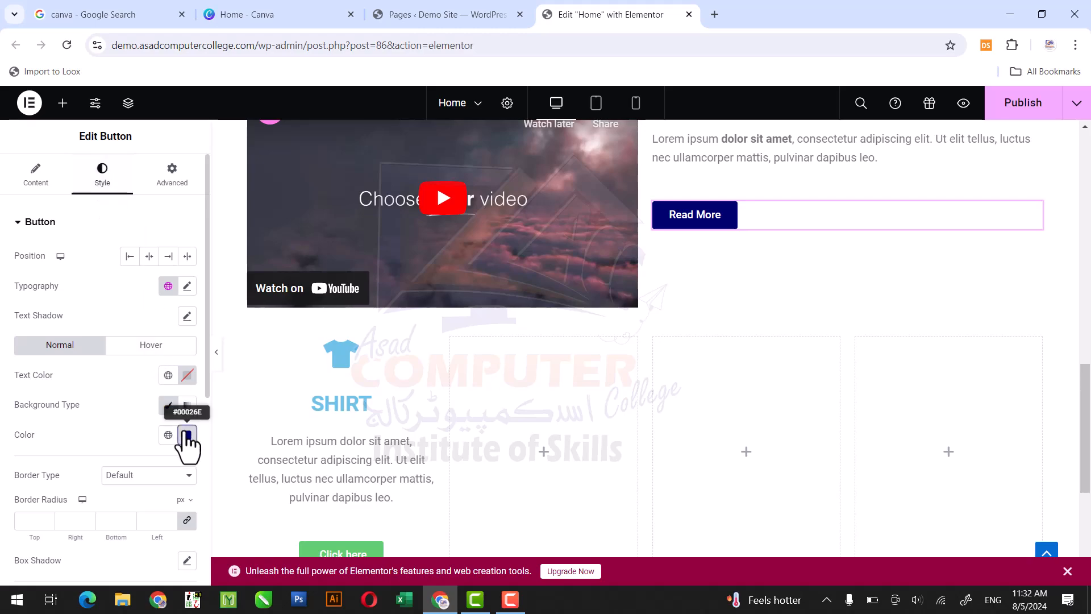
{"action": "left_click", "coordinate": [187, 435]}
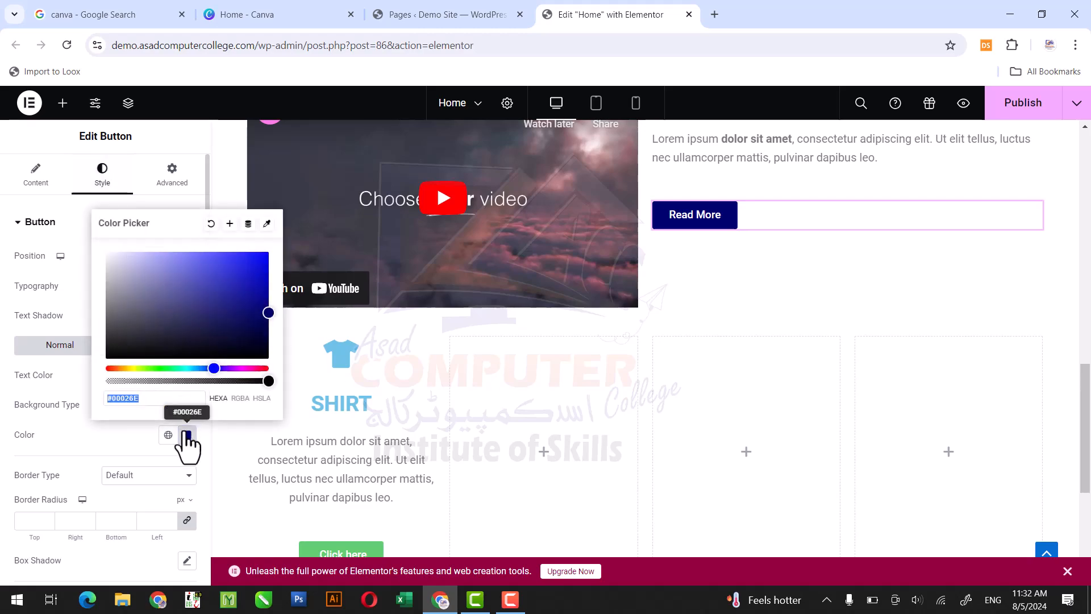
{"action": "right_click", "coordinate": [131, 399]}
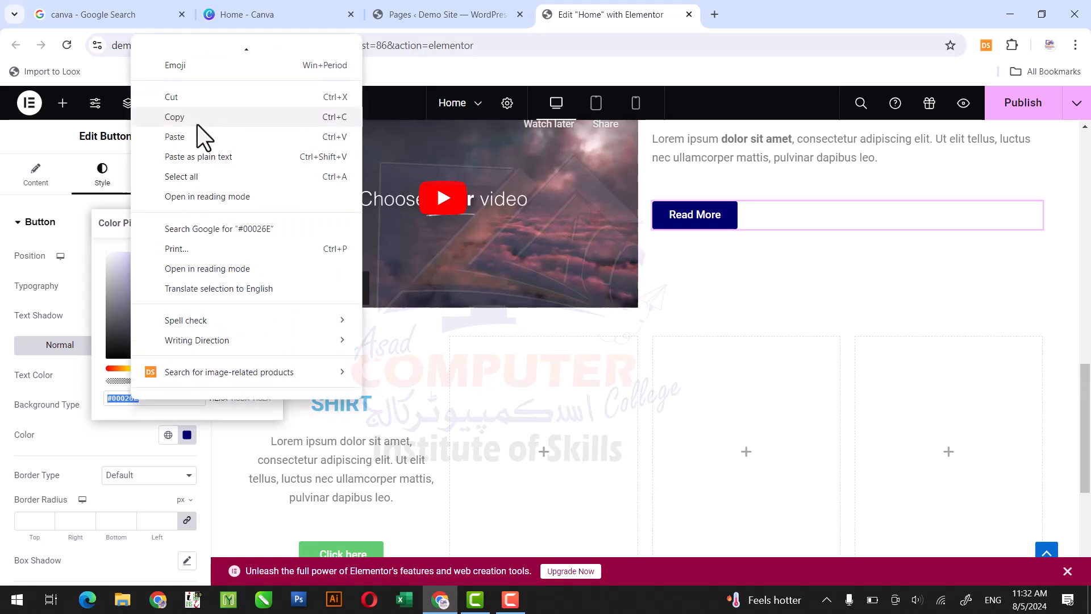
{"action": "left_click", "coordinate": [196, 124]}
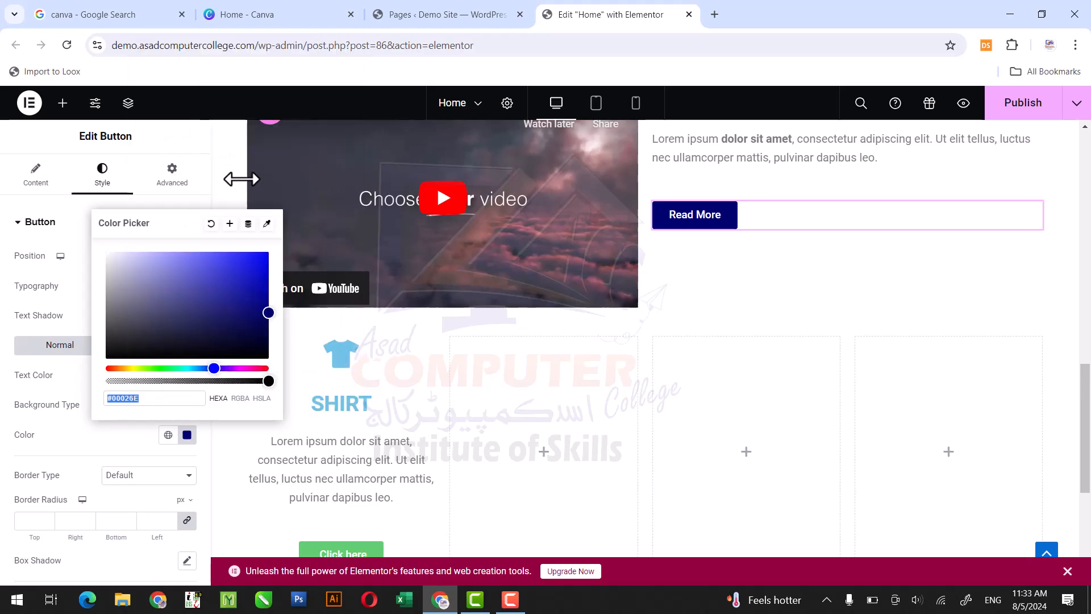
- Set the T-shirt icon's primary color to the copied code #00026E
{"action": "left_click", "coordinate": [353, 353]}
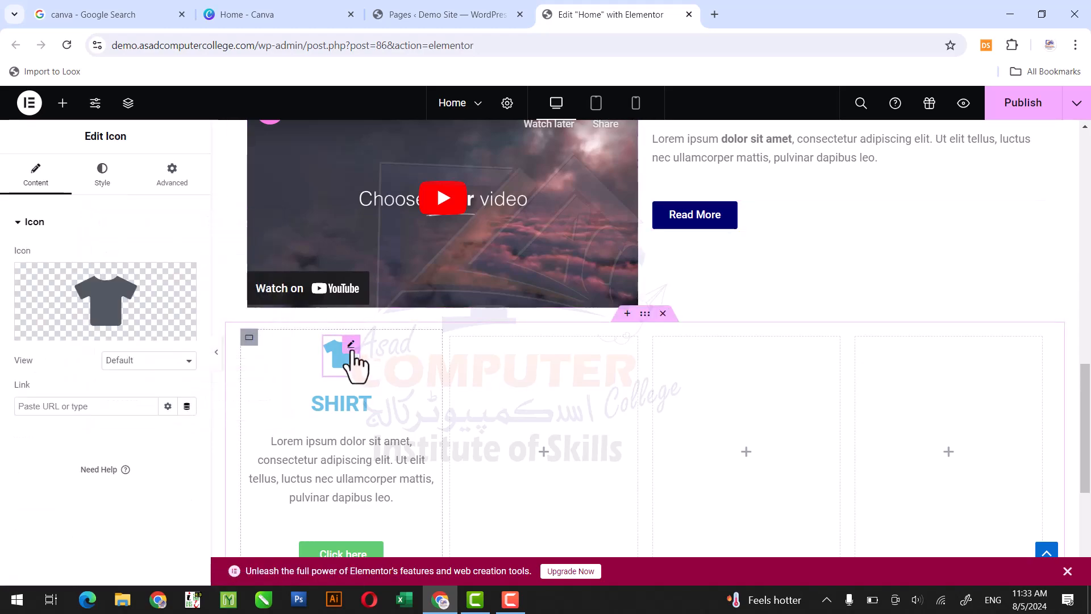
{"action": "left_click", "coordinate": [103, 184]}
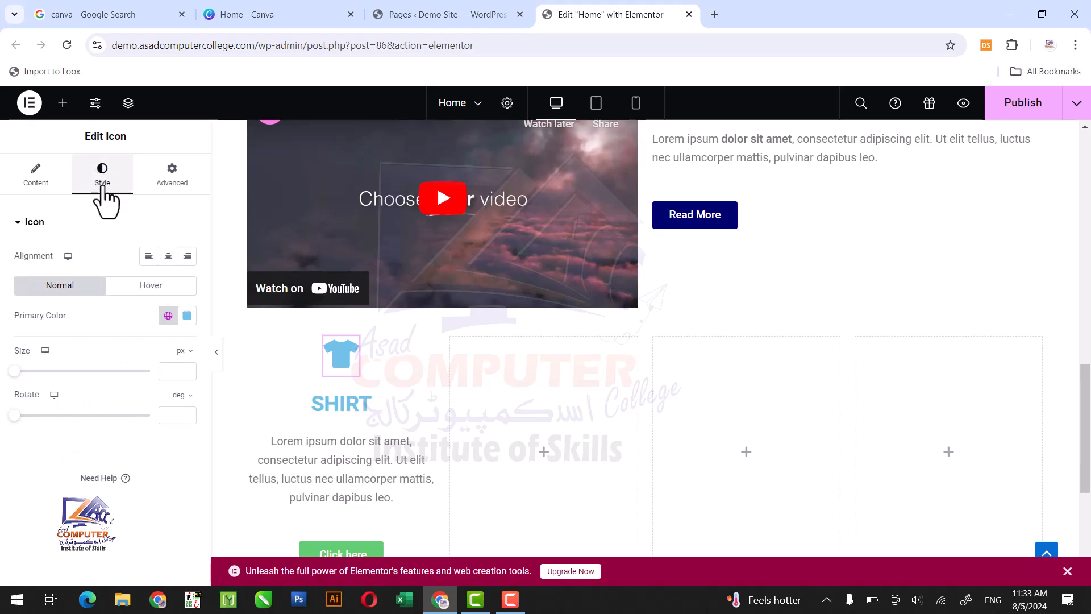
{"action": "left_click", "coordinate": [187, 315]}
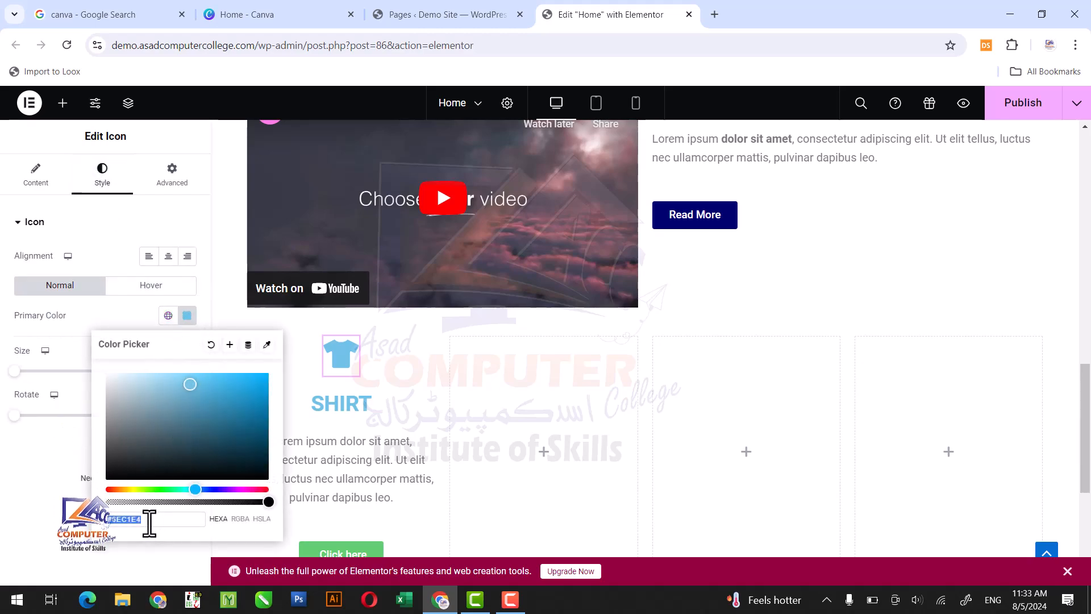
{"action": "key", "text": "ctrl+v"}
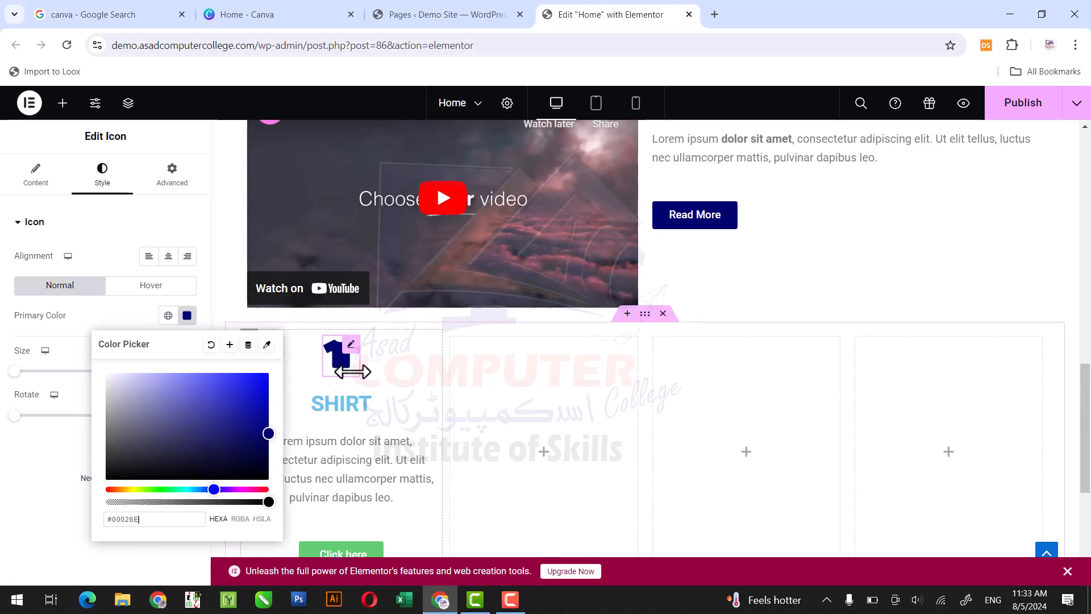
- Set the SHIRT heading's text color to #00026E
{"action": "left_click", "coordinate": [364, 400]}
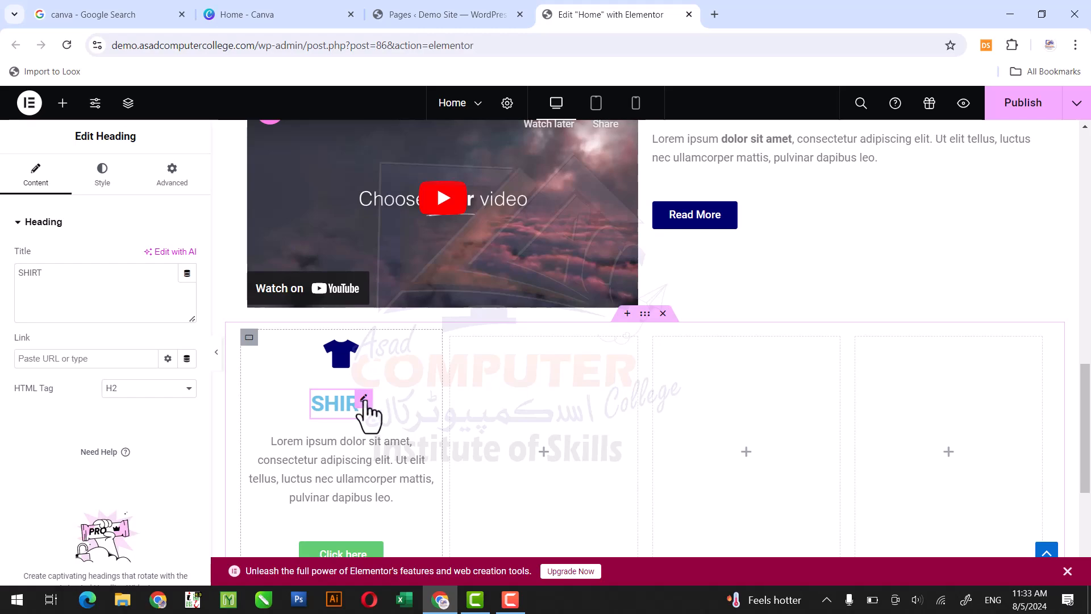
{"action": "left_click", "coordinate": [101, 183]}
{"action": "left_click", "coordinate": [187, 286]}
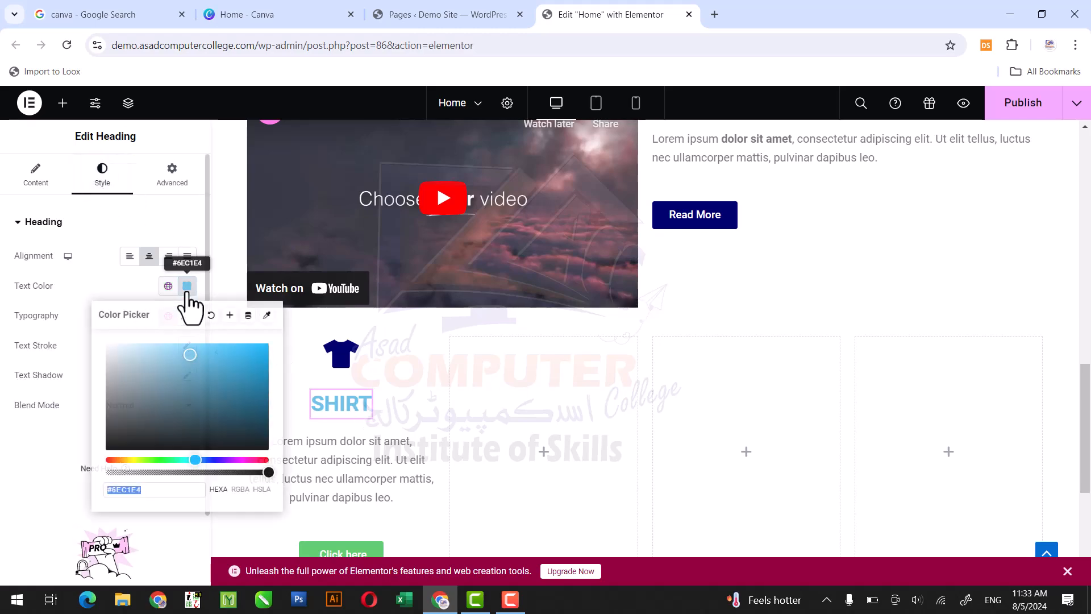
{"action": "key", "text": "ctrl+v"}
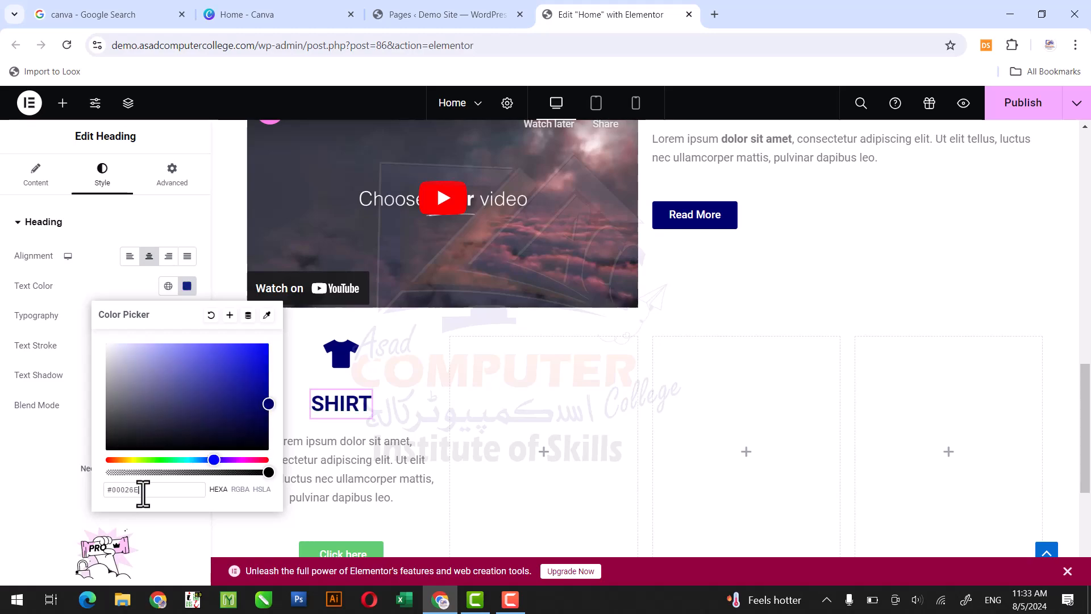
{"action": "left_click", "coordinate": [171, 527]}
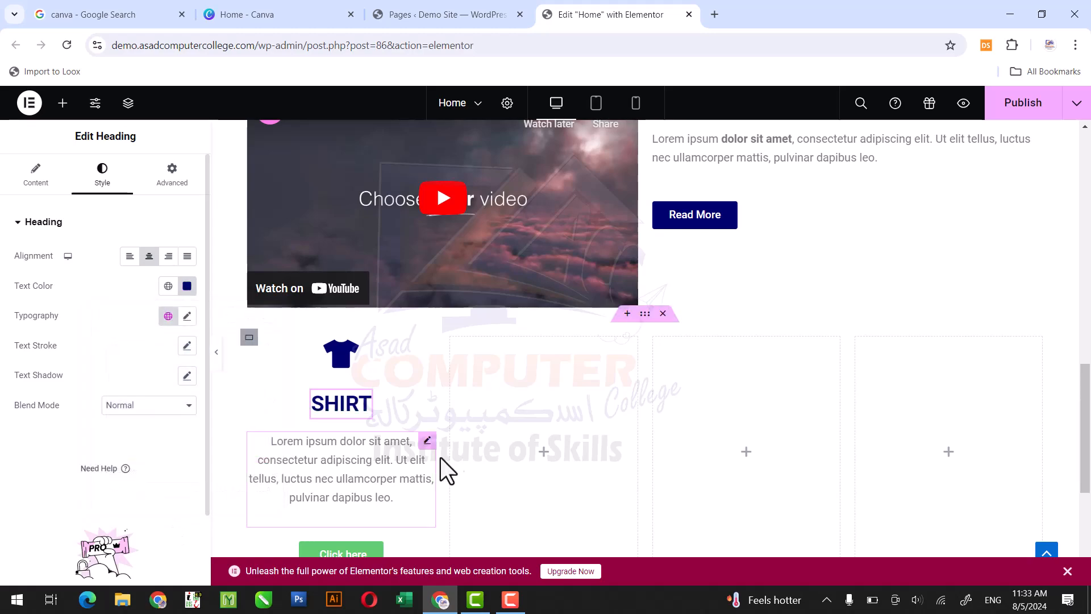
- Paste the copied Read More button's style onto the Click here button in the first column
{"action": "right_click", "coordinate": [376, 551]}
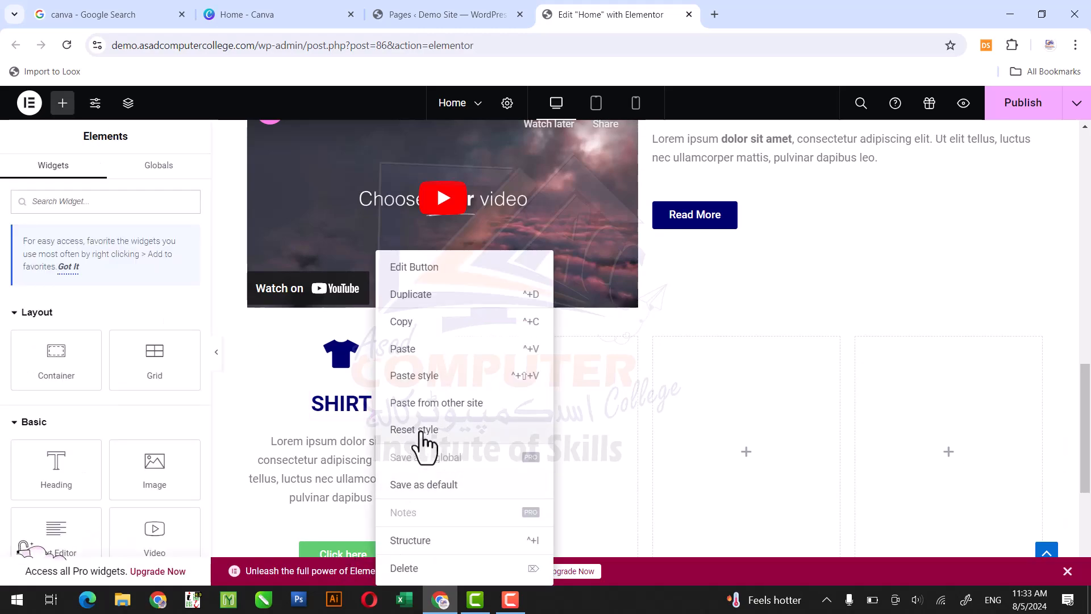
{"action": "left_click", "coordinate": [442, 375]}
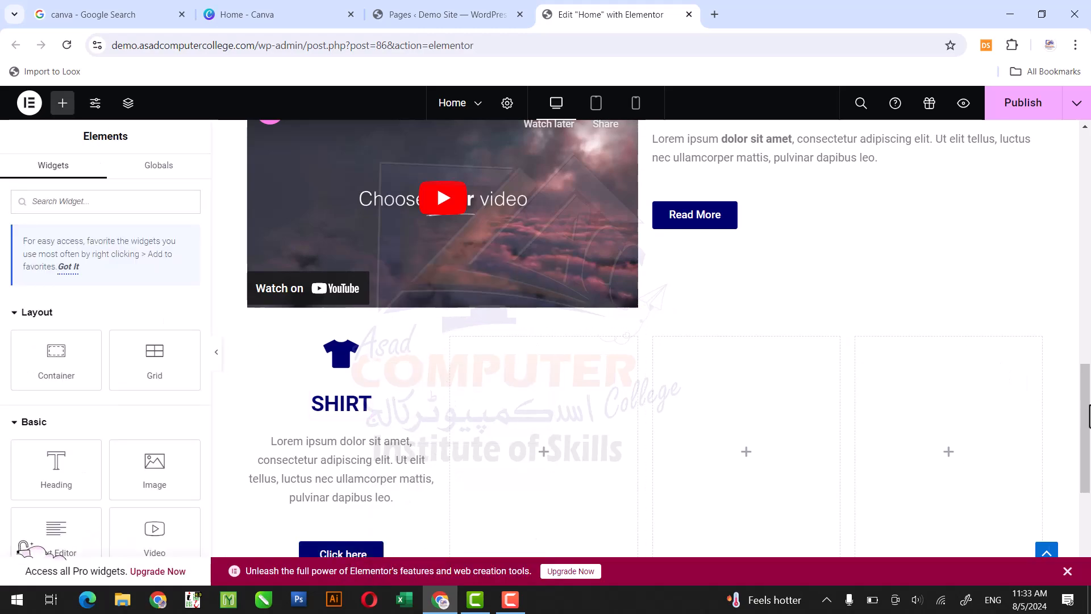
- Set the size of the T-shirt icon in the first column to 68 px
{"action": "scroll", "coordinate": [1087, 426], "scroll_direction": "down", "scroll_amount": 1}
{"action": "mouse_move", "coordinate": [1087, 427]}
{"action": "left_mouse_down"}
{"action": "mouse_move", "coordinate": [1087, 443]}
{"action": "mouse_move", "coordinate": [1088, 432]}
{"action": "left_mouse_up"}
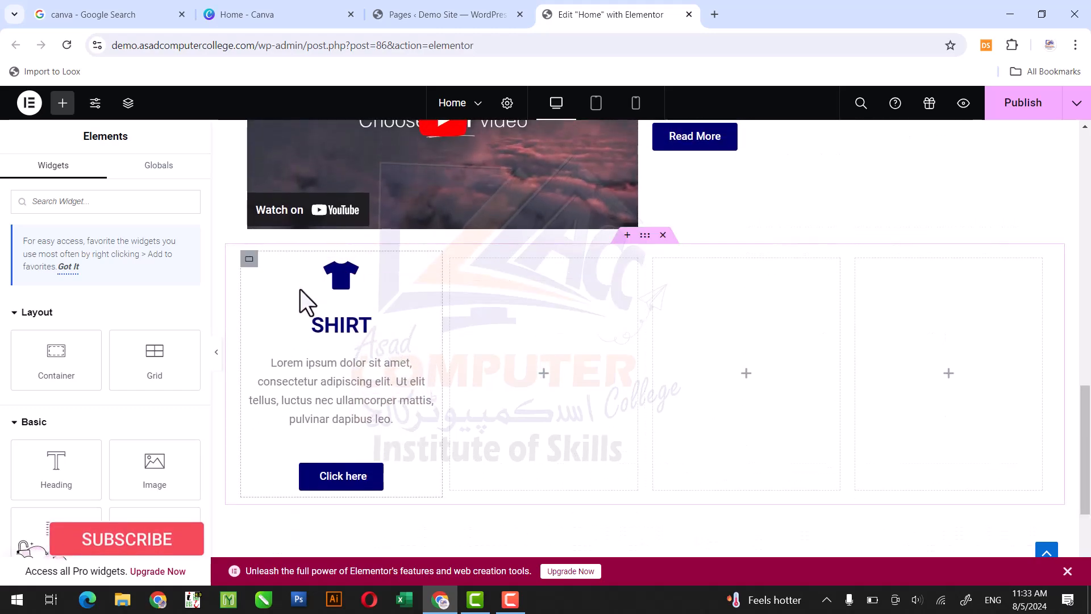
{"action": "left_click", "coordinate": [249, 260]}
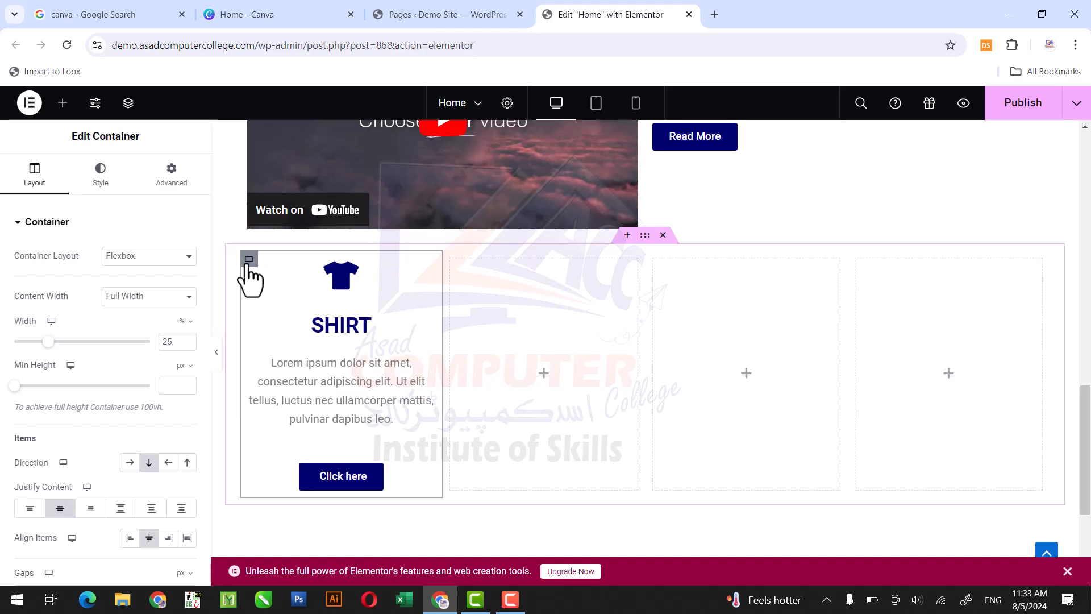
{"action": "left_click", "coordinate": [352, 278]}
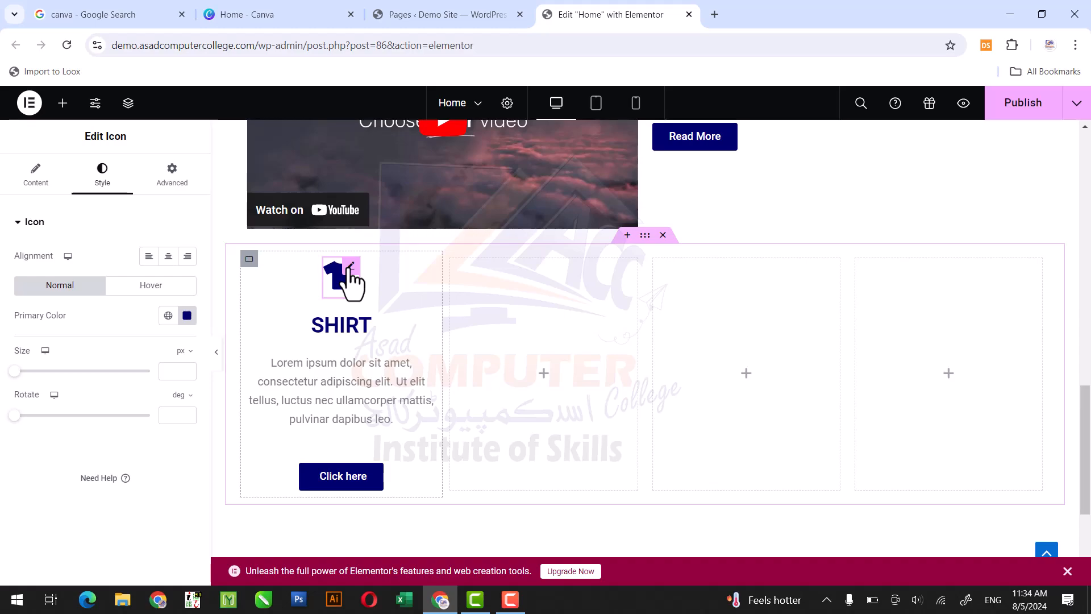
{"action": "left_click", "coordinate": [19, 371]}
{"action": "left_click_drag", "start_coordinate": [19, 370], "coordinate": [41, 370]}
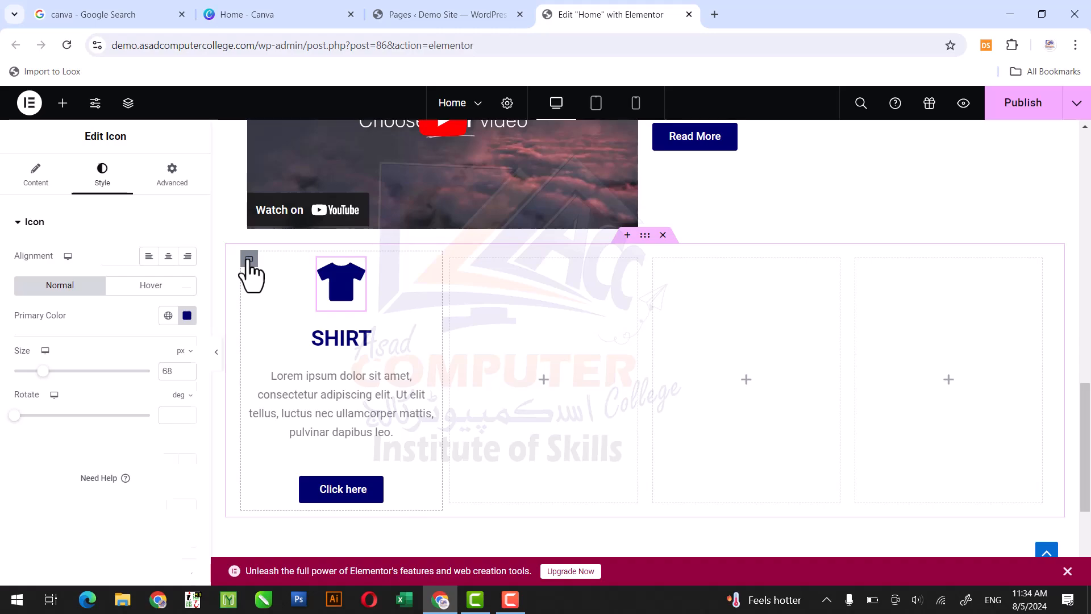
- Give the first column's container a box shadow with the color rgba(0, 0, 0, 0.25)
{"action": "left_click", "coordinate": [249, 260]}
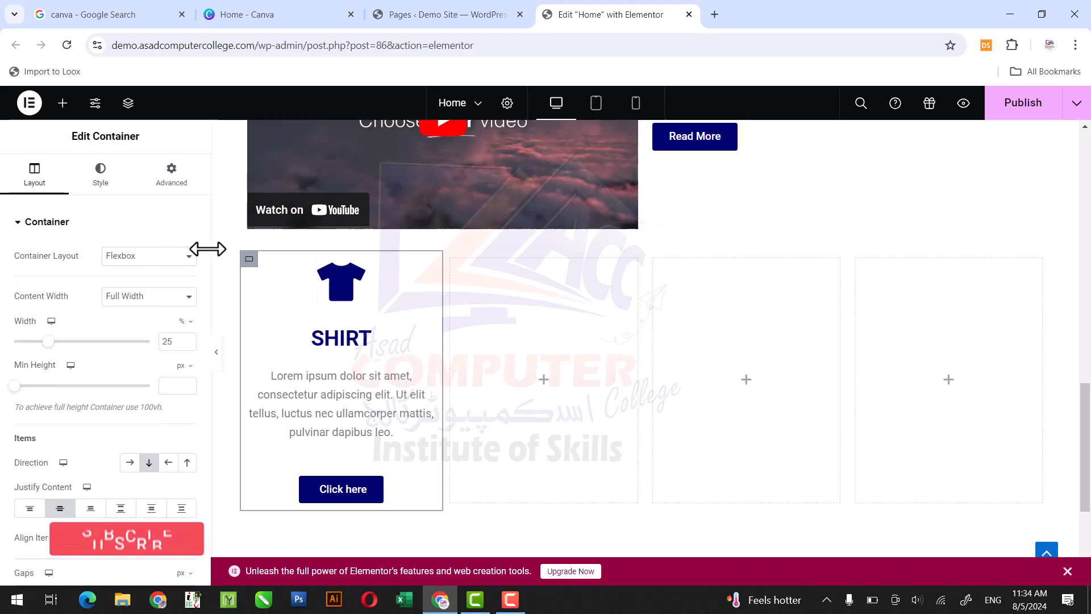
{"action": "left_click_drag", "start_coordinate": [206, 246], "coordinate": [214, 380]}
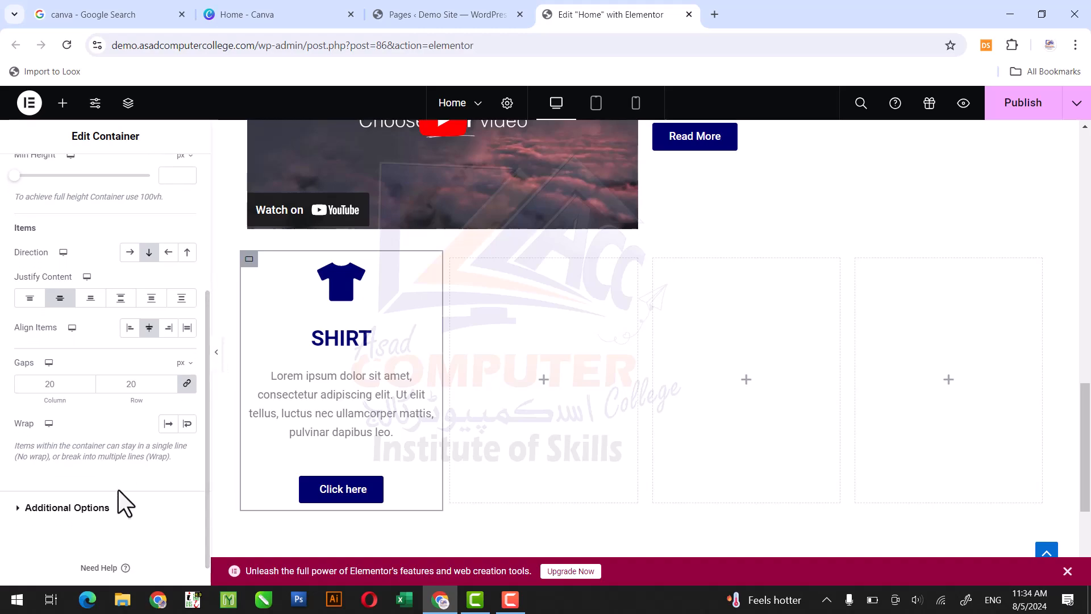
{"action": "left_click", "coordinate": [67, 507]}
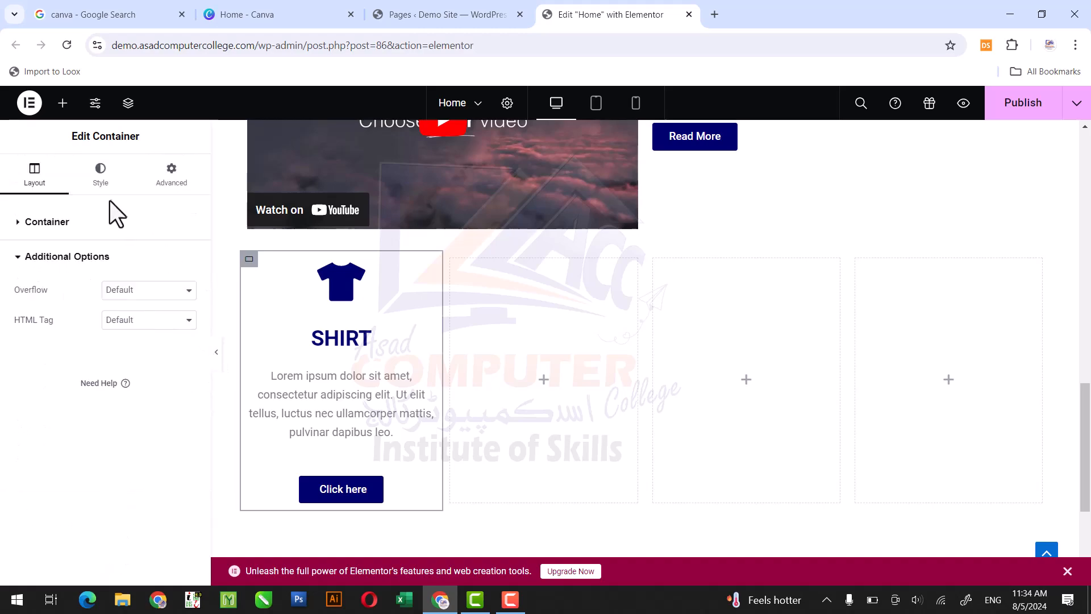
{"action": "left_click", "coordinate": [101, 221]}
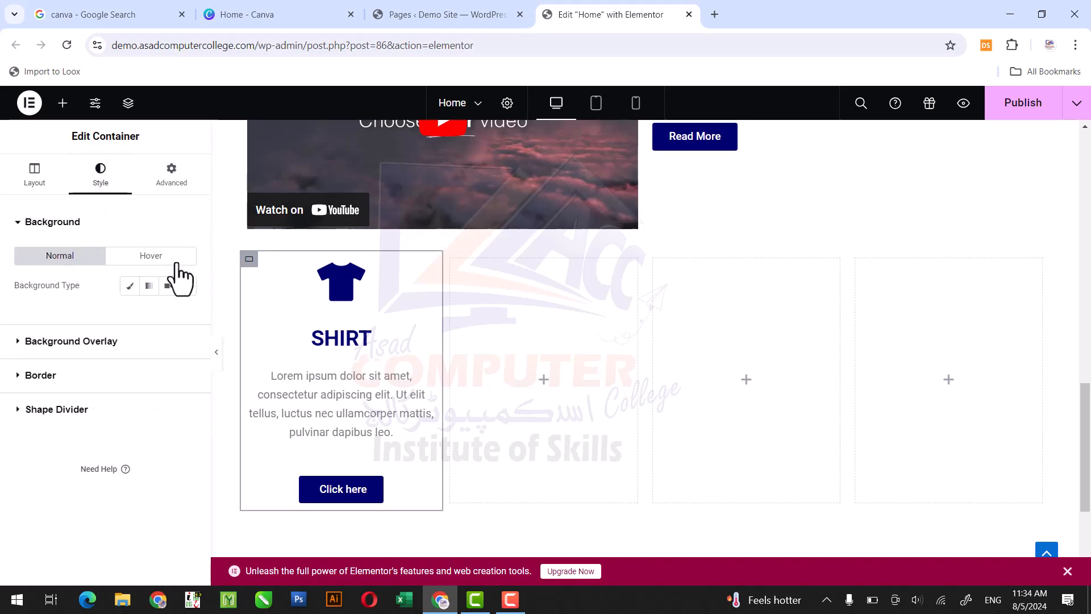
{"action": "left_click", "coordinate": [89, 376]}
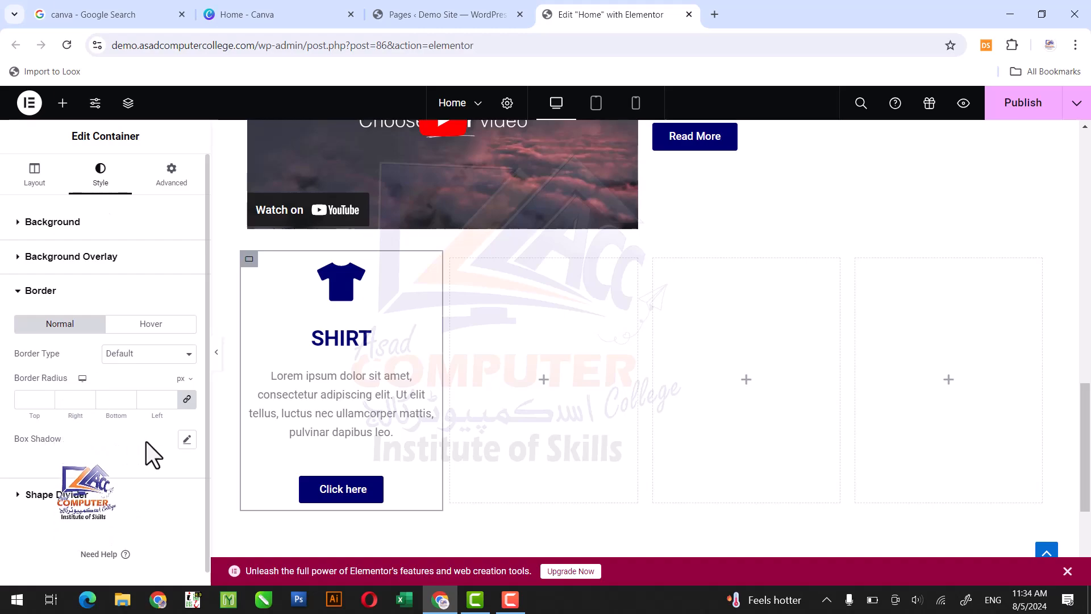
{"action": "left_click", "coordinate": [186, 440]}
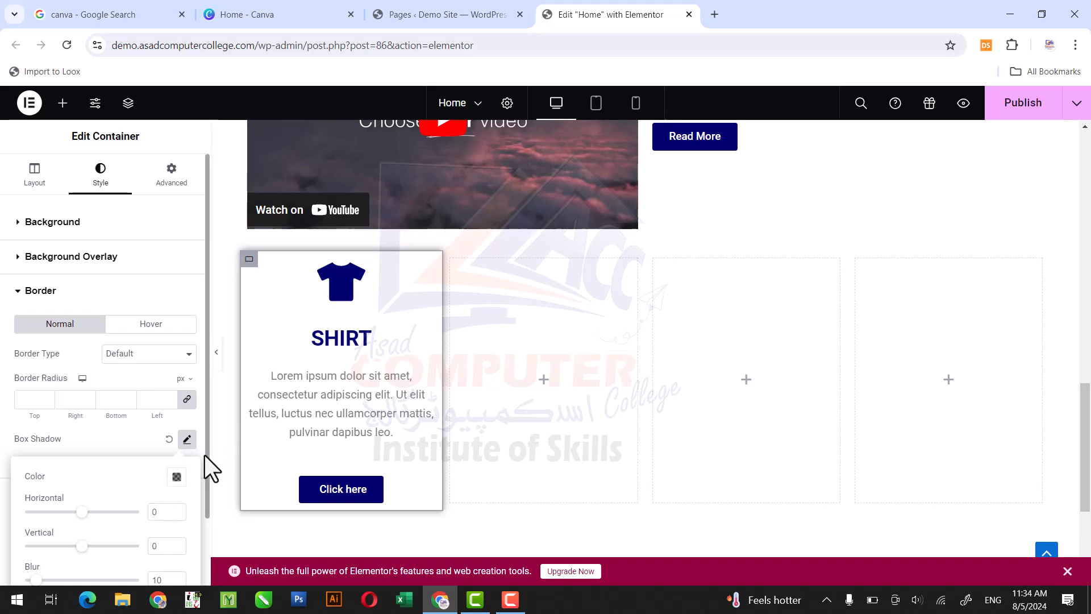
{"action": "left_click", "coordinate": [176, 477]}
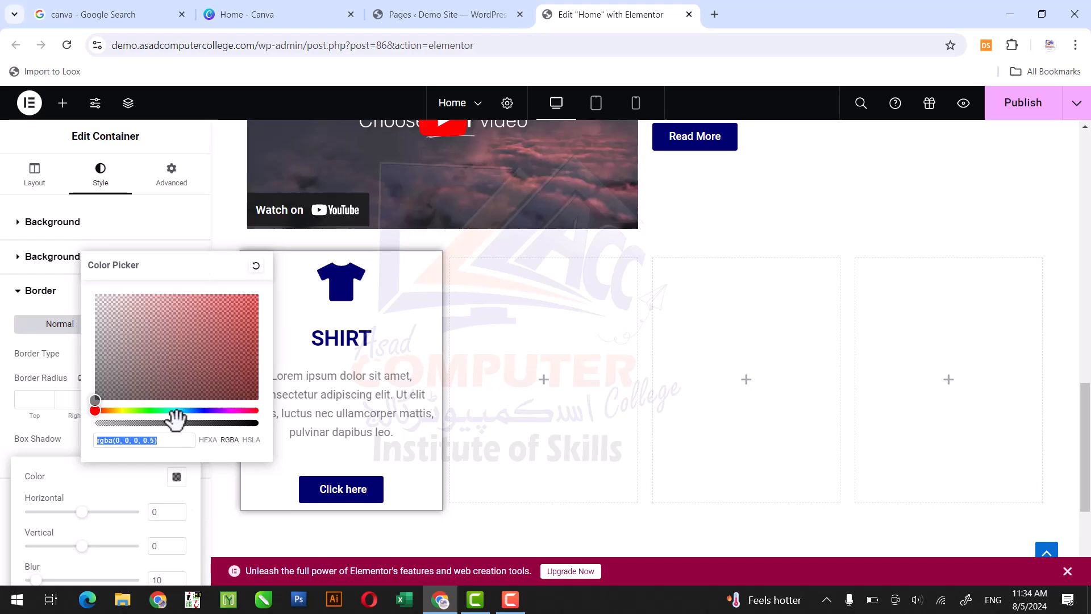
{"action": "left_click_drag", "start_coordinate": [158, 424], "coordinate": [139, 424]}
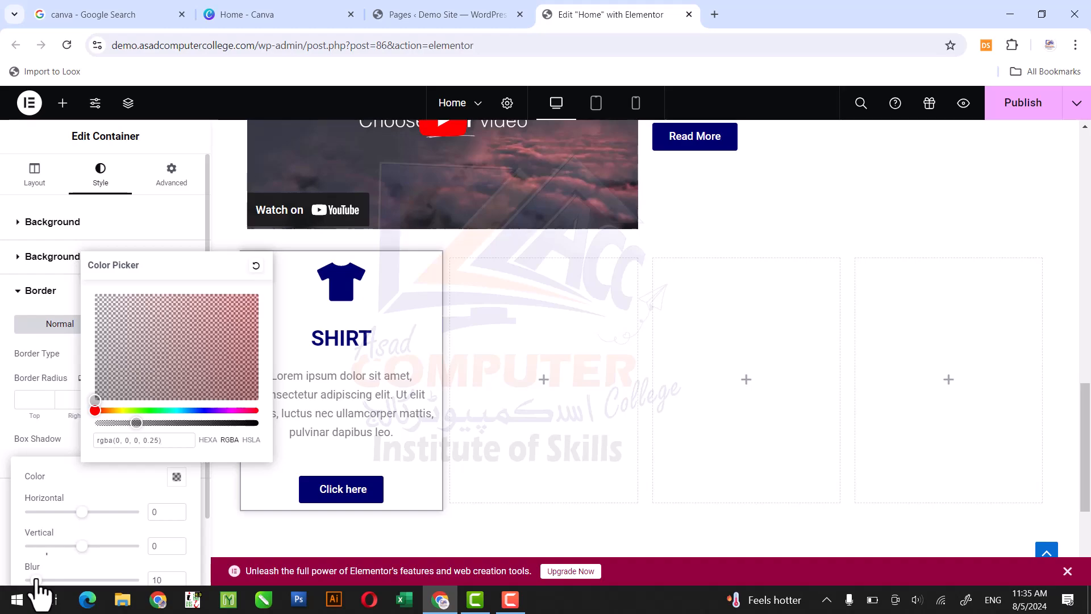
{"action": "left_click", "coordinate": [26, 446]}
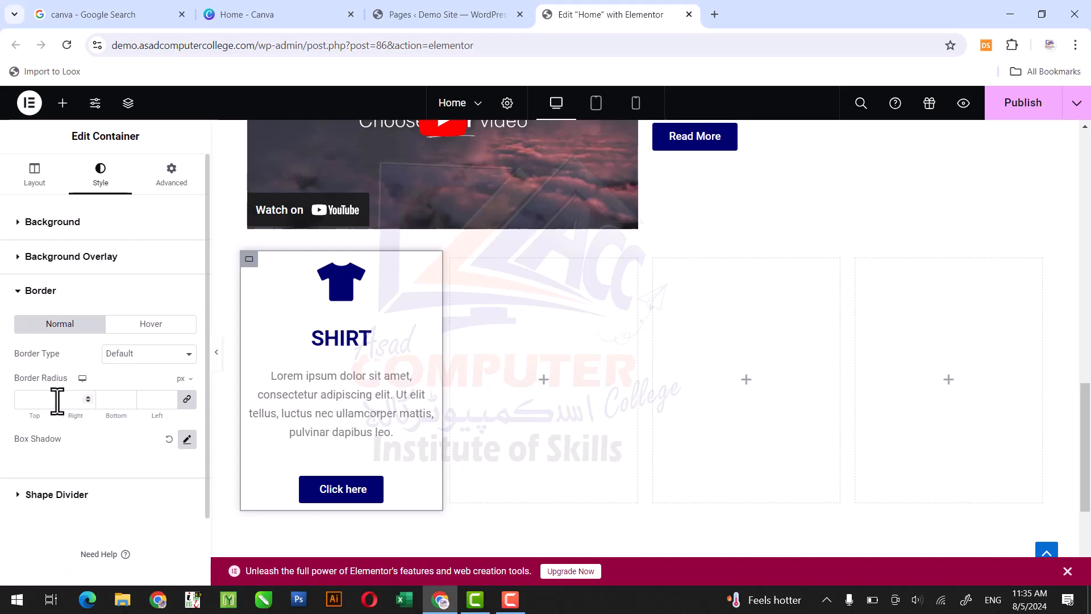
- Set the border radius of the first column's container to 20 px on all corners
{"action": "left_click", "coordinate": [169, 399]}
{"action": "left_click", "coordinate": [169, 398]}
{"action": "left_click", "coordinate": [170, 399]}
{"action": "left_click", "coordinate": [169, 398]}
{"action": "double_click", "coordinate": [146, 398]}
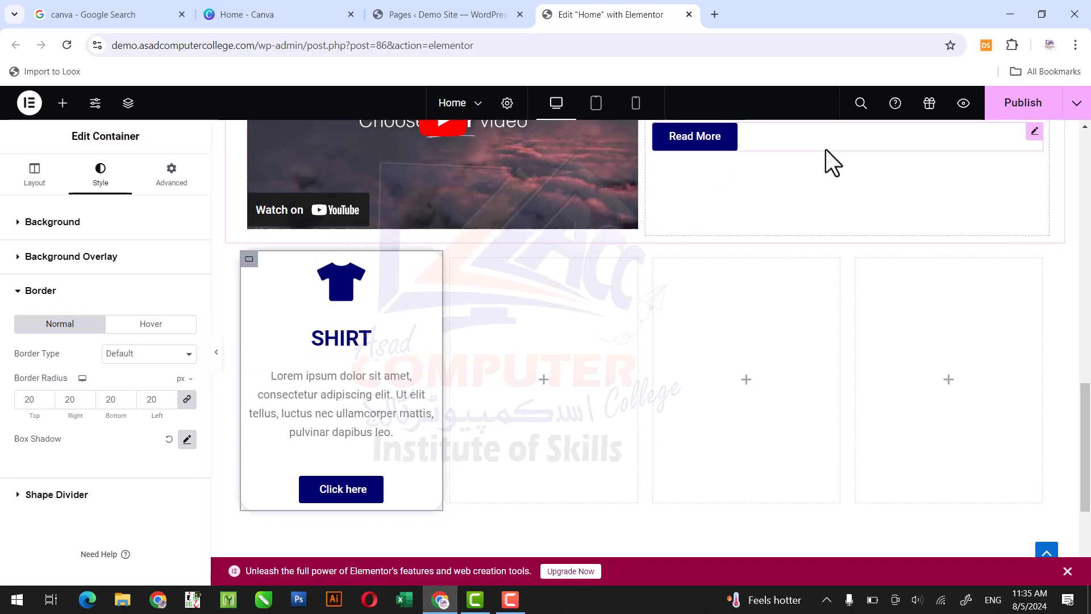
{"action": "left_click", "coordinate": [1034, 132]}
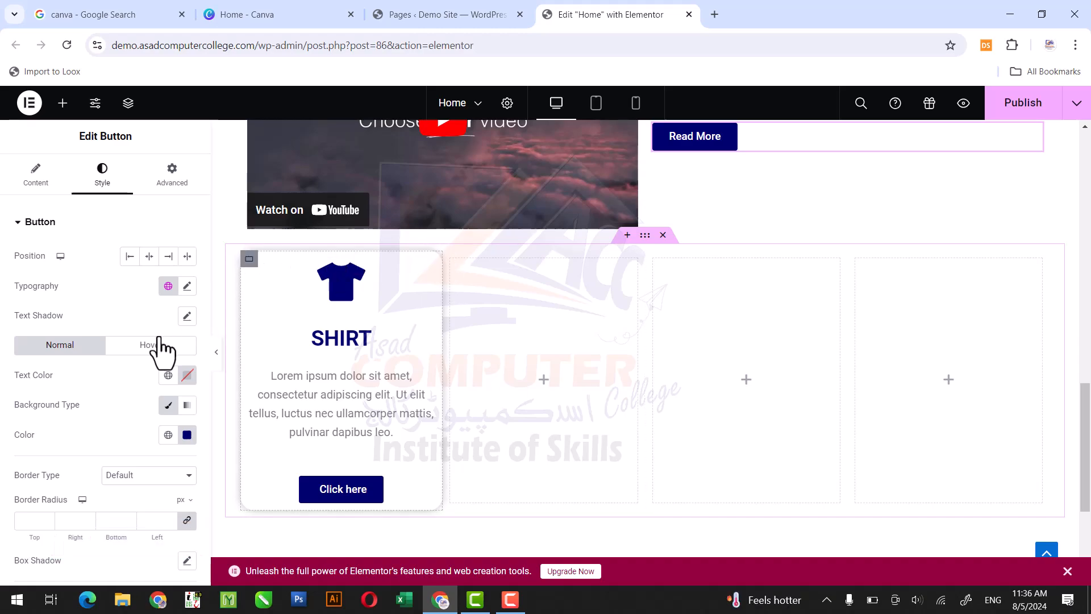
{"action": "left_click", "coordinate": [243, 288]}
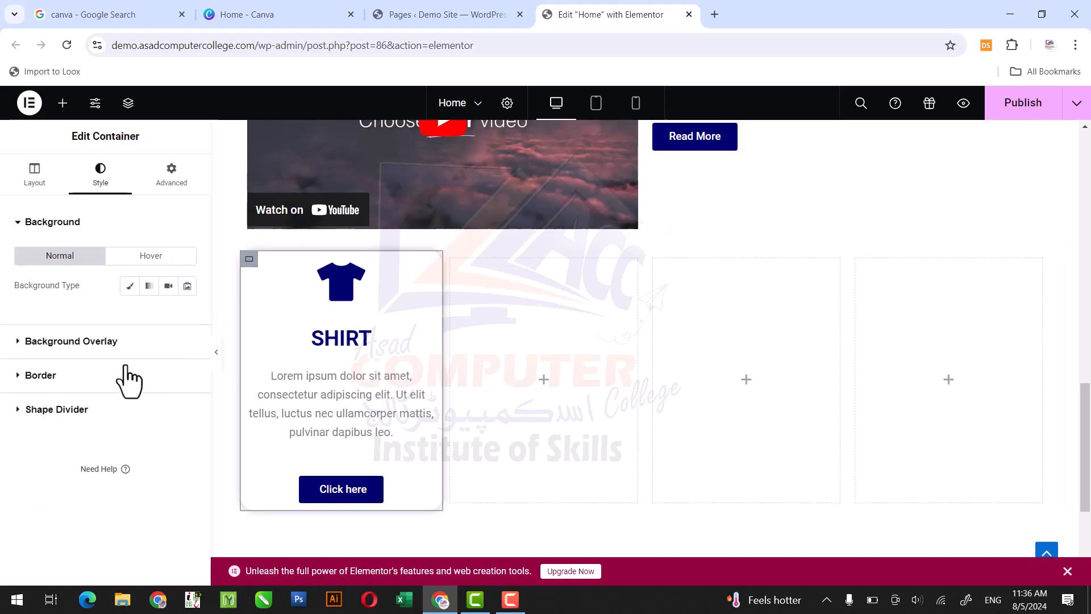
{"action": "left_click", "coordinate": [106, 398]}
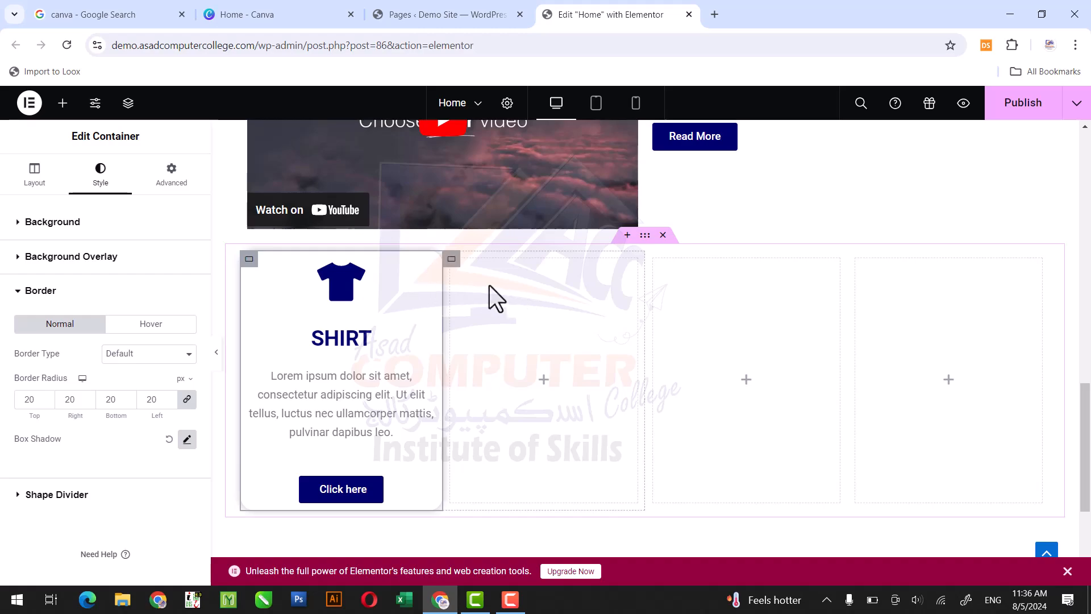
- Copy the first column's container and paste its style onto the empty second column
{"action": "right_click", "coordinate": [249, 261]}
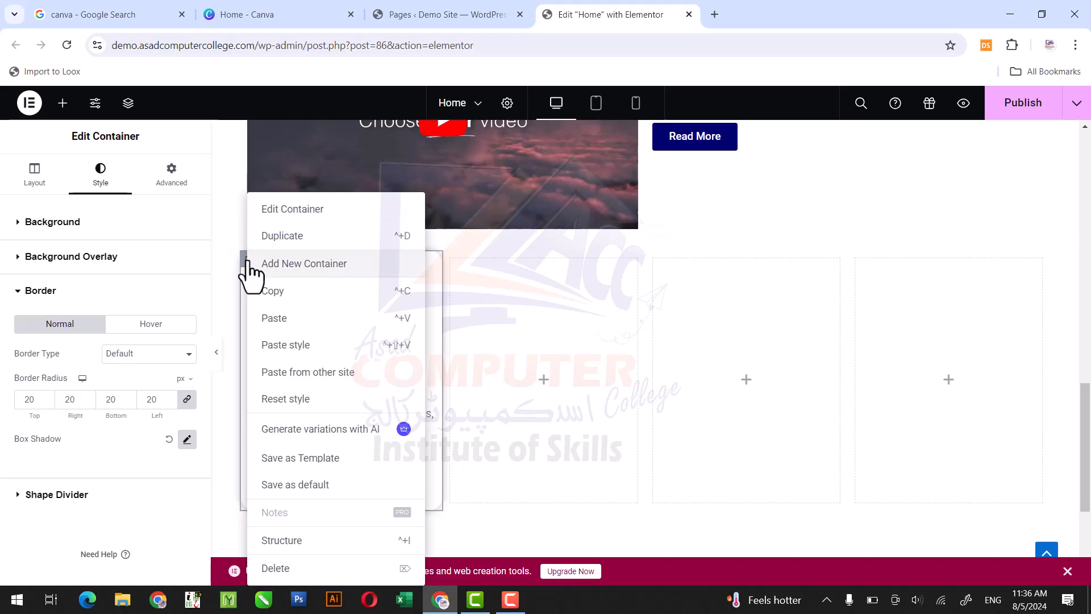
{"action": "left_click", "coordinate": [272, 301]}
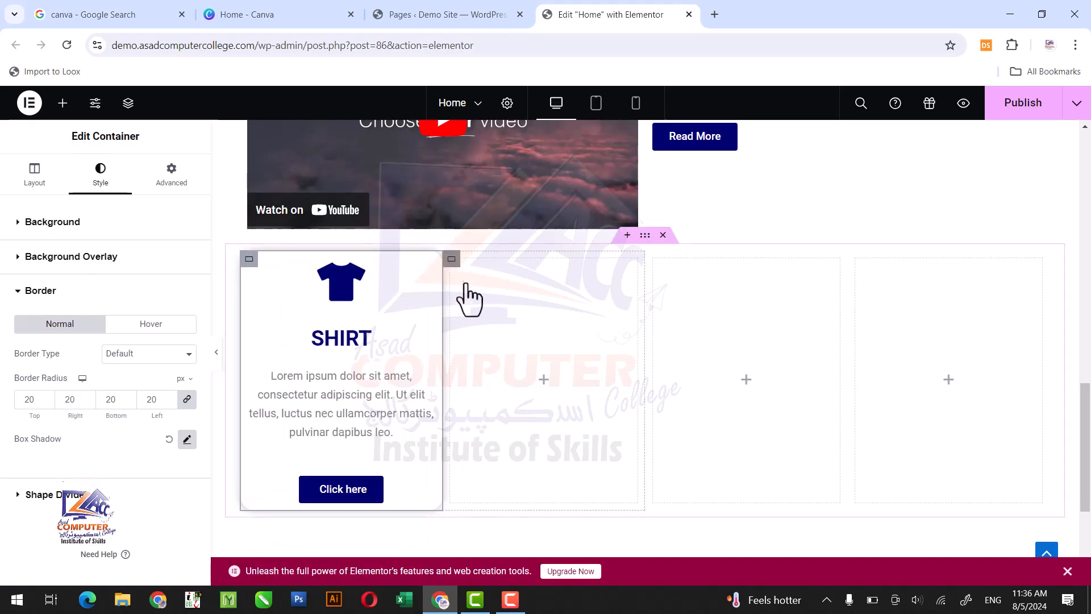
{"action": "right_click", "coordinate": [455, 287]}
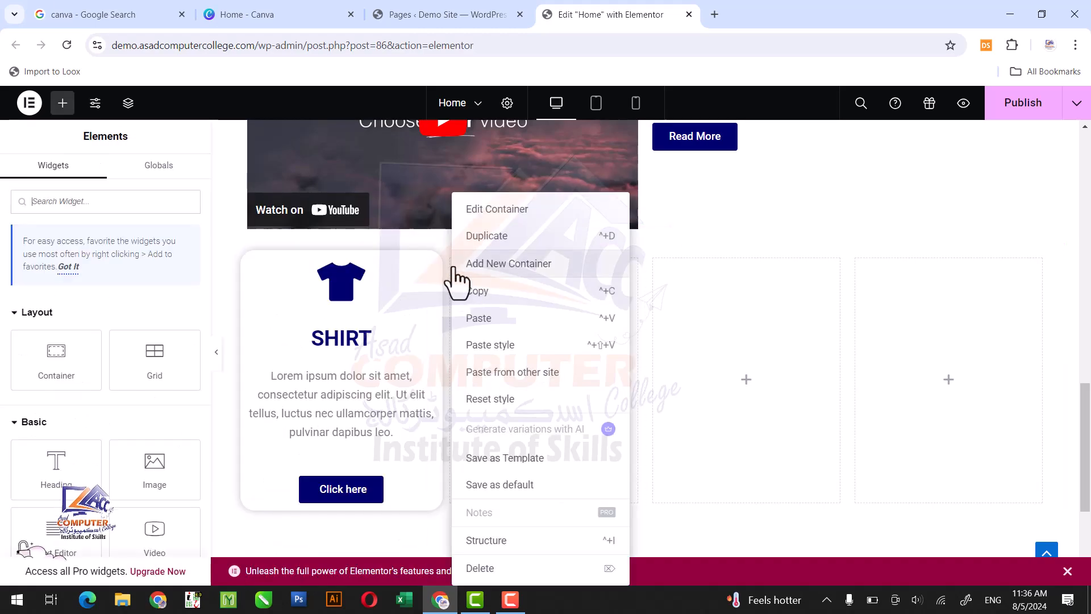
{"action": "left_click", "coordinate": [482, 348]}
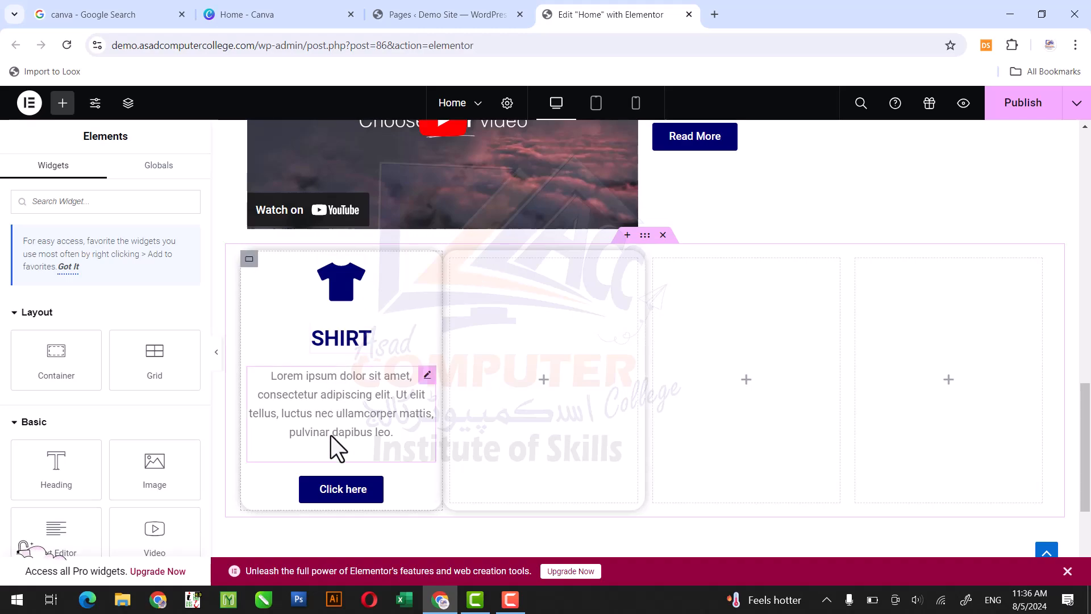
- Delete the three other columns so that only the SHIRT column is left in the section
{"action": "right_click", "coordinate": [457, 260]}
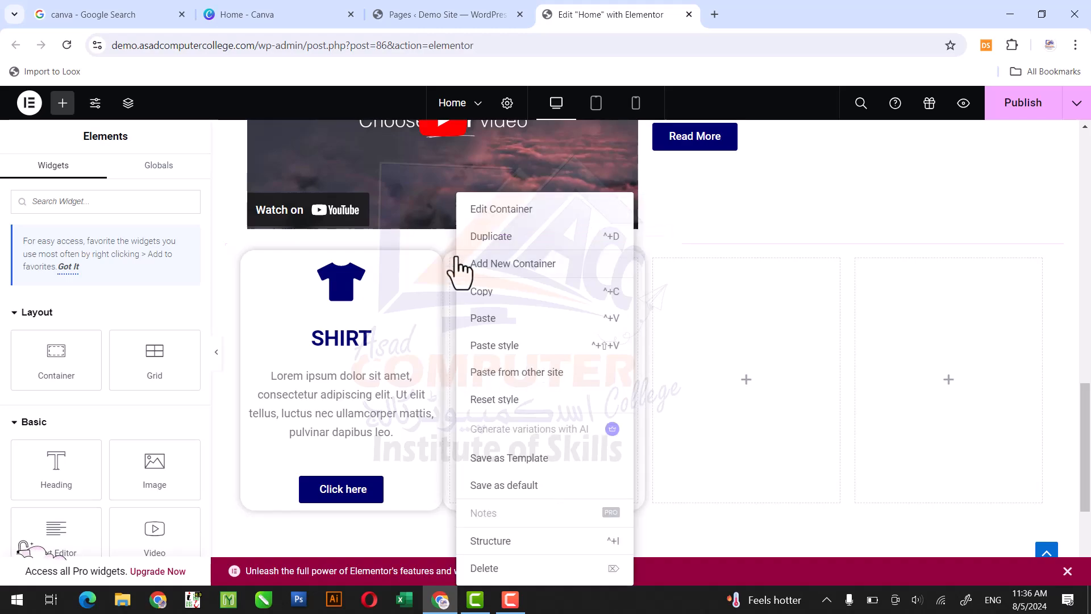
{"action": "left_click", "coordinate": [488, 570]}
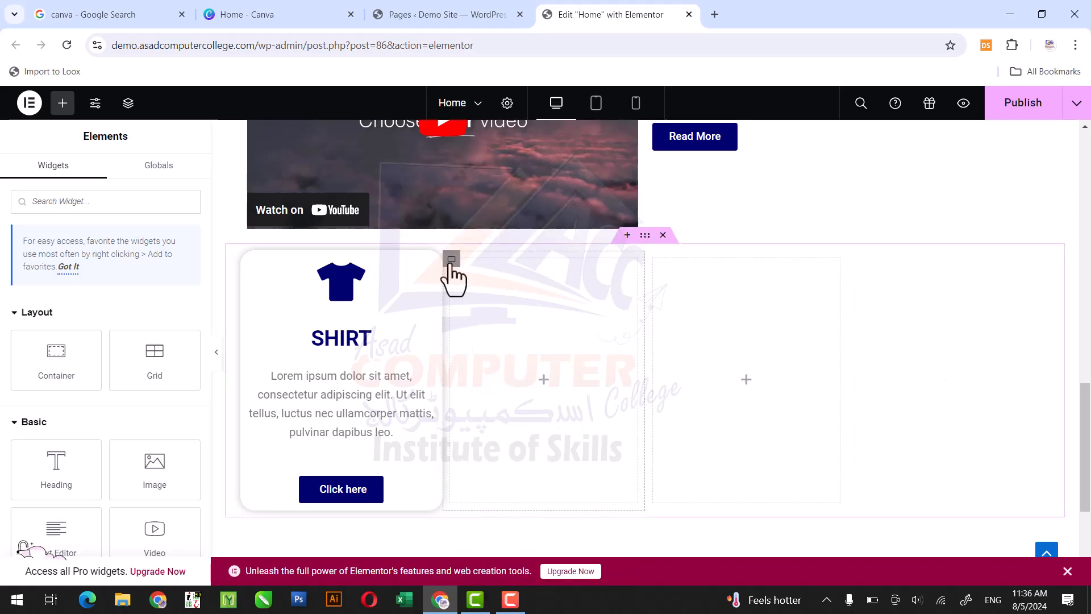
{"action": "right_click", "coordinate": [451, 261]}
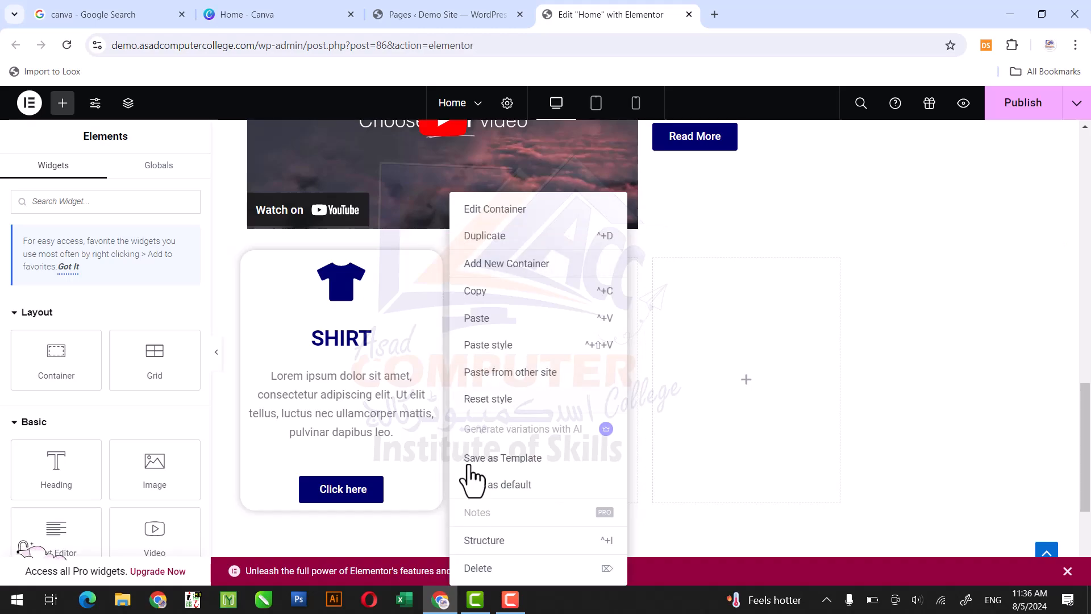
{"action": "left_click", "coordinate": [479, 567]}
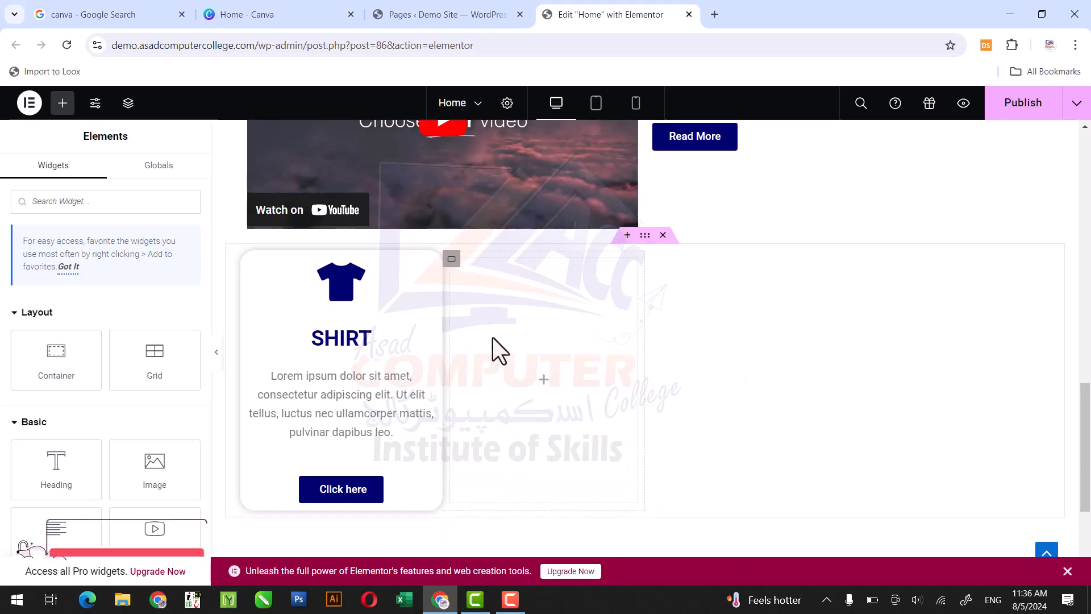
{"action": "right_click", "coordinate": [453, 262]}
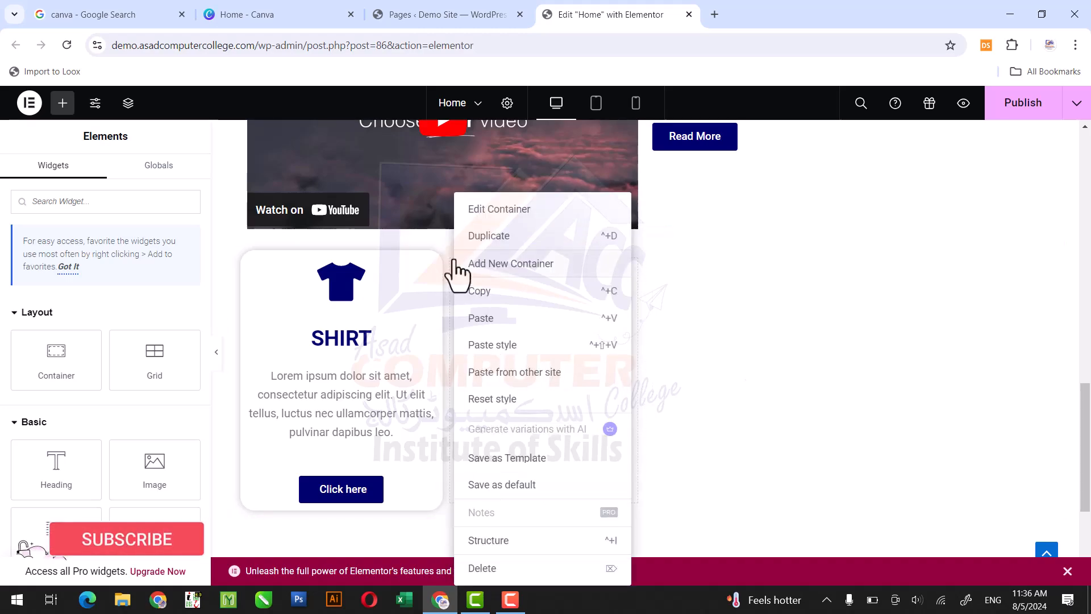
{"action": "left_click", "coordinate": [487, 569]}
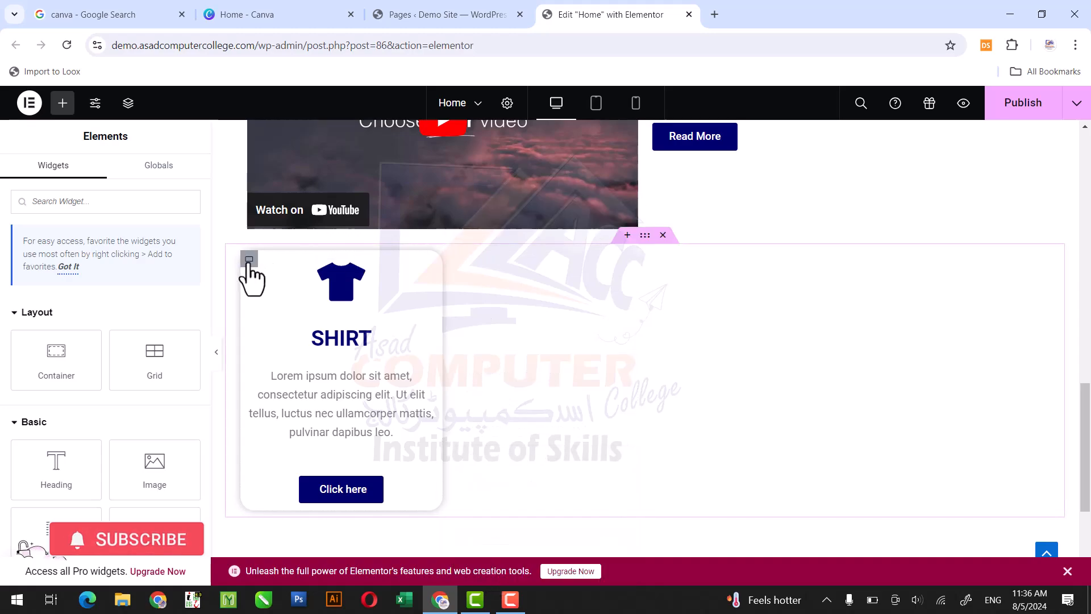
- Duplicate the SHIRT column three times to fill the section with four identical cards
{"action": "right_click", "coordinate": [249, 261]}
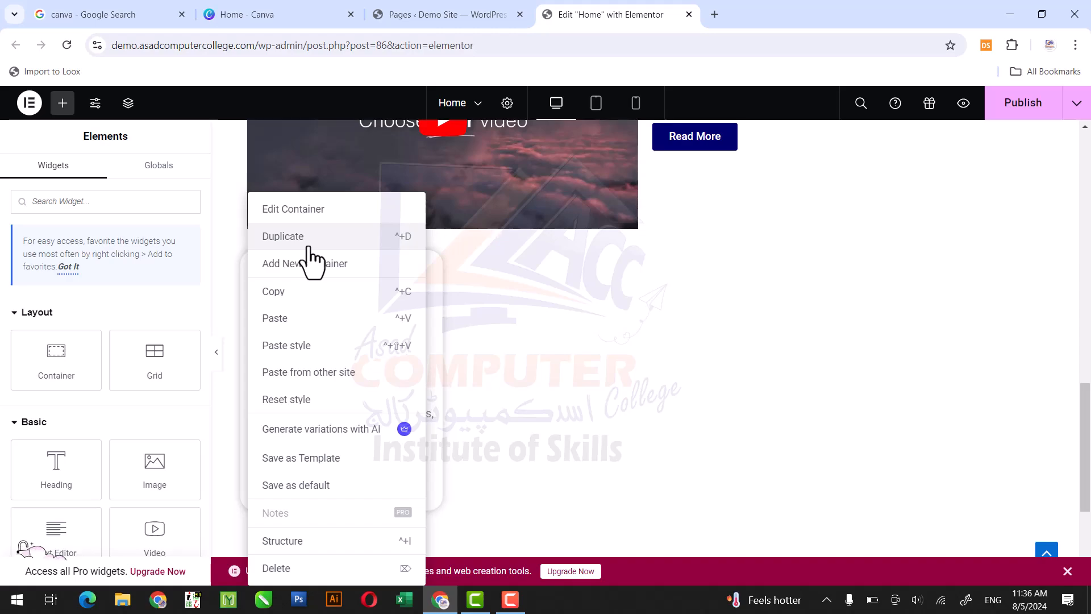
{"action": "left_click", "coordinate": [344, 241]}
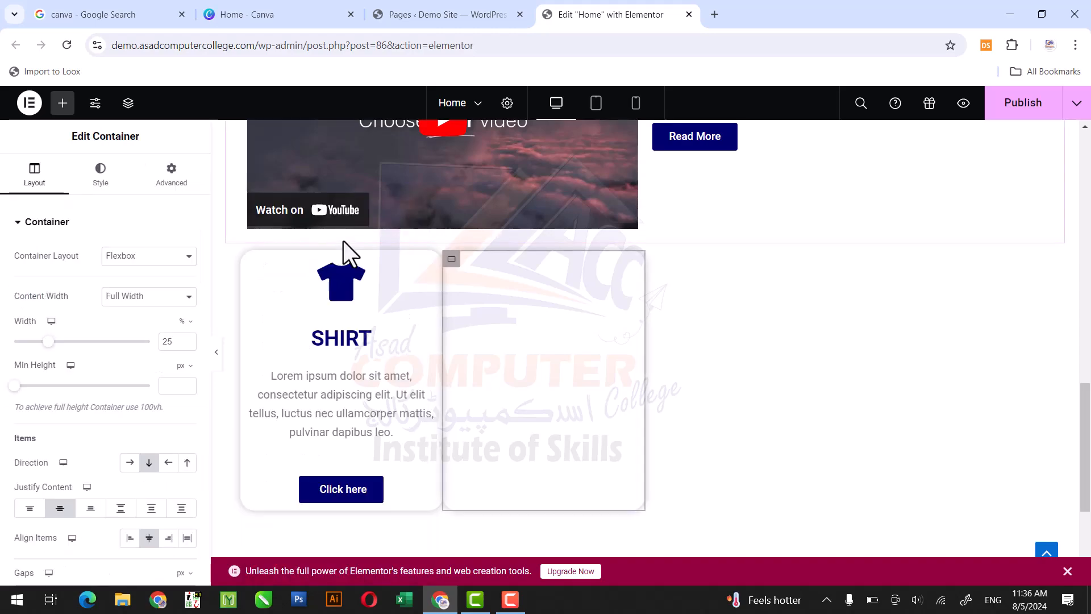
{"action": "right_click", "coordinate": [452, 259]}
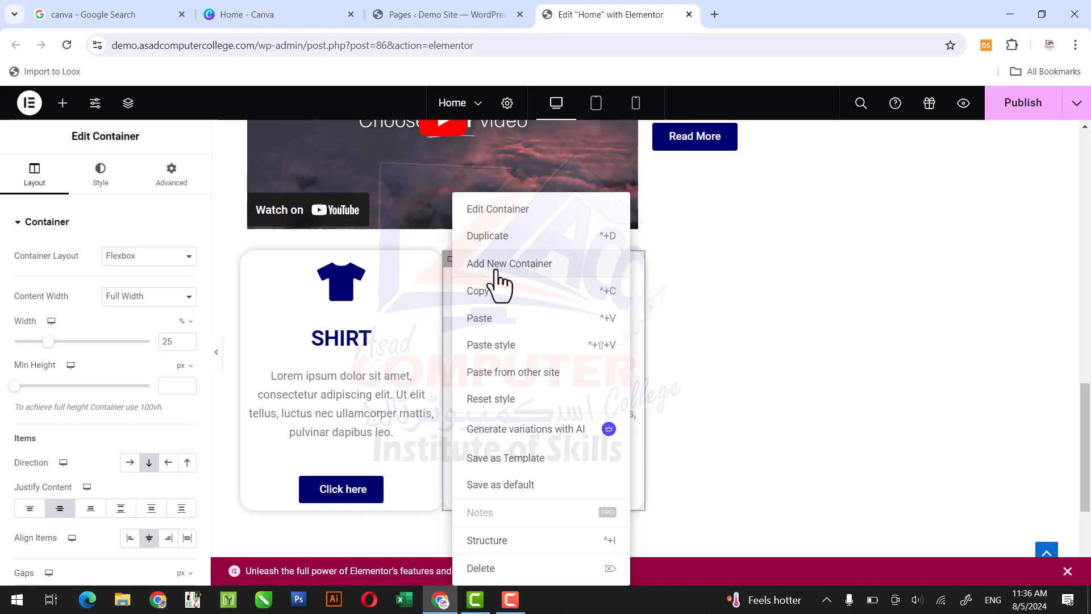
{"action": "left_click", "coordinate": [532, 248]}
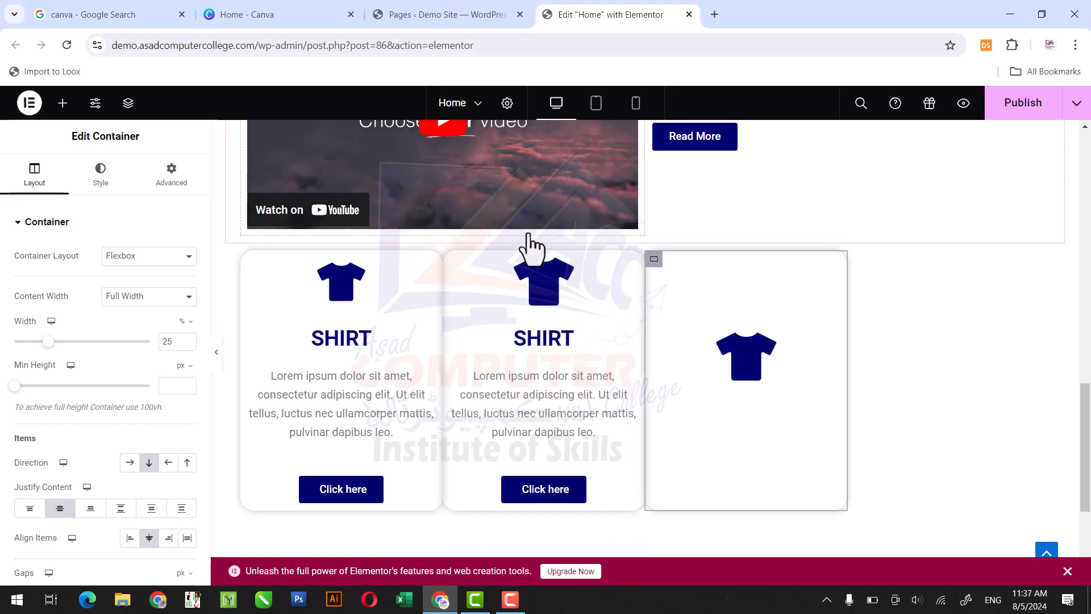
{"action": "right_click", "coordinate": [652, 263]}
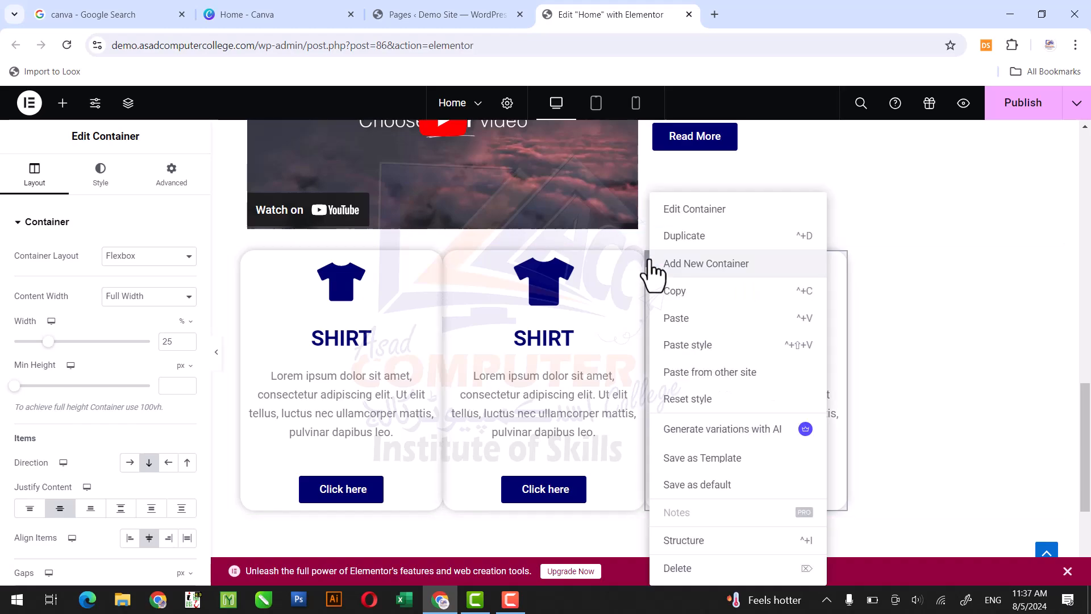
{"action": "left_click", "coordinate": [730, 248]}
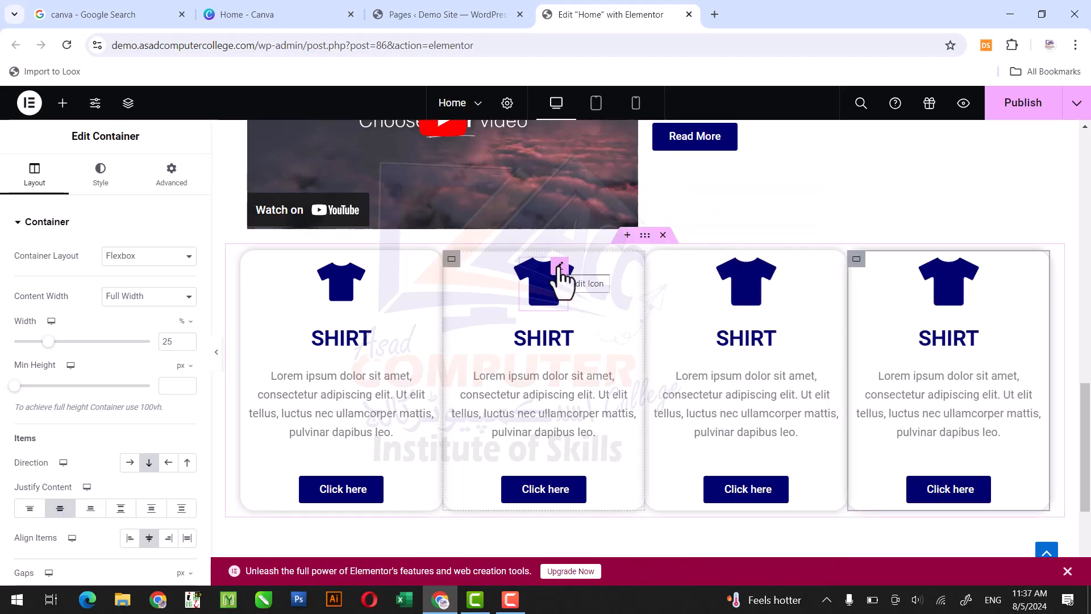
- Search the icon library for SHOE as a replacement for the second card's icon, leaving the icon unchanged
{"action": "left_click", "coordinate": [559, 267]}
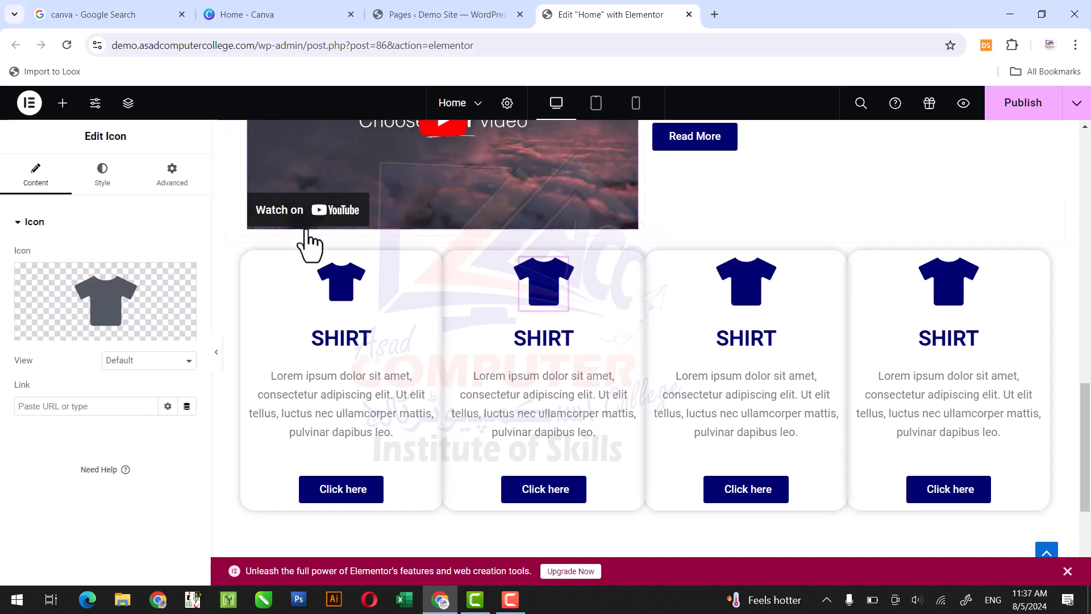
{"action": "left_click", "coordinate": [130, 301]}
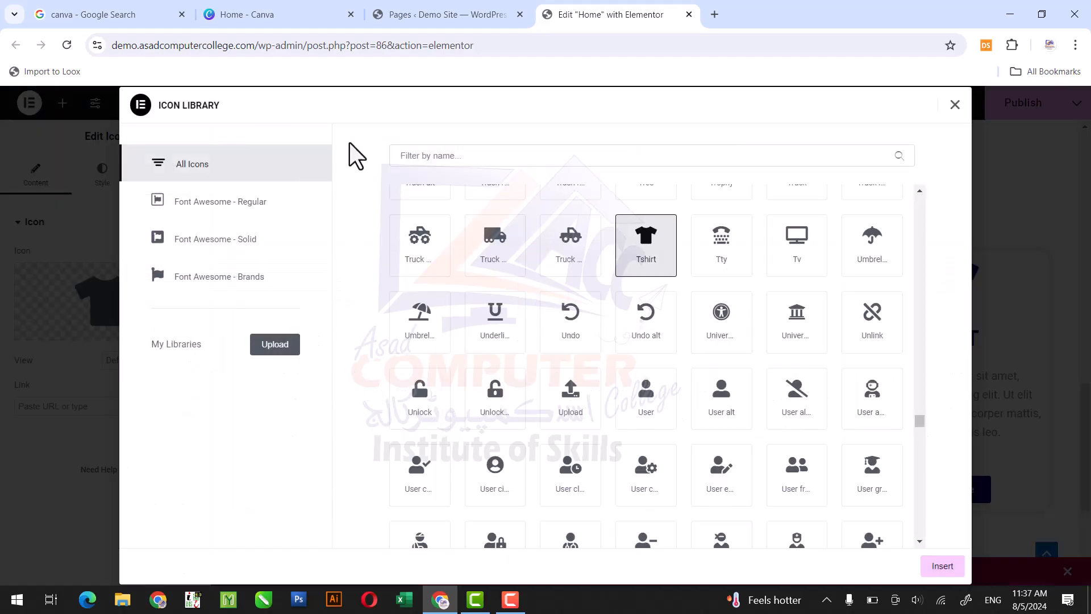
{"action": "left_click", "coordinate": [400, 156]}
{"action": "type", "text": "SHOE"}
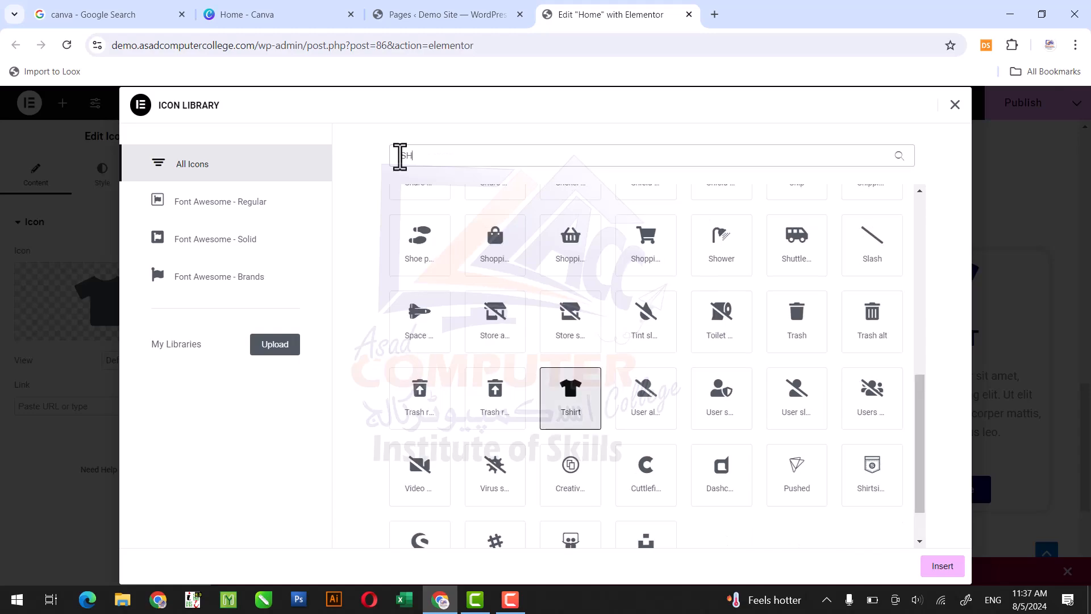
{"action": "key", "text": "BackSpace"}
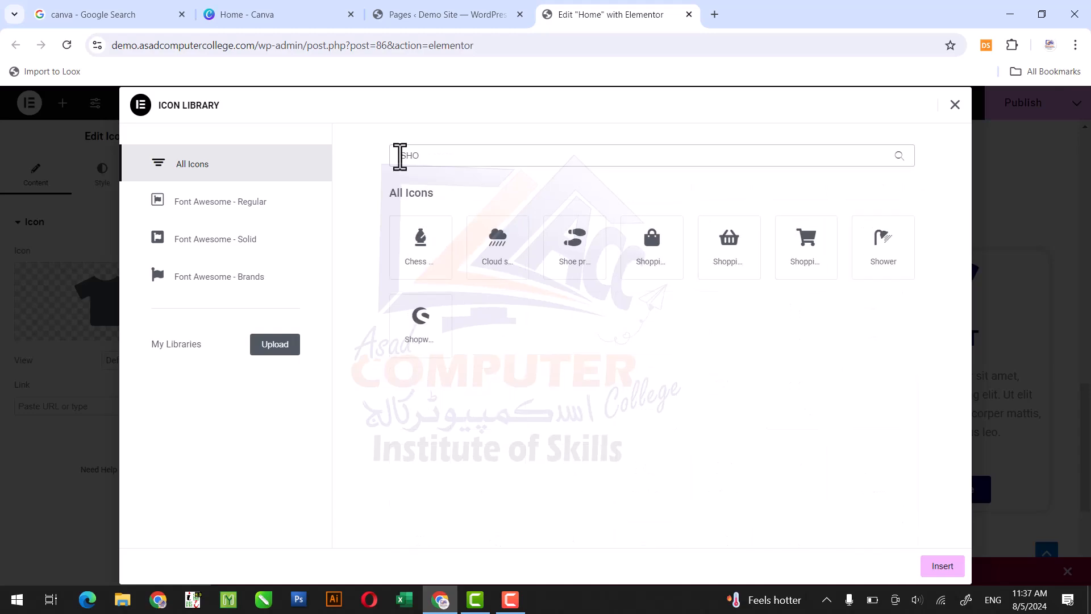
{"action": "key", "text": "BackSpace"}
{"action": "key", "text": "BackSpace"}
{"action": "key", "text": "BackSpace"}
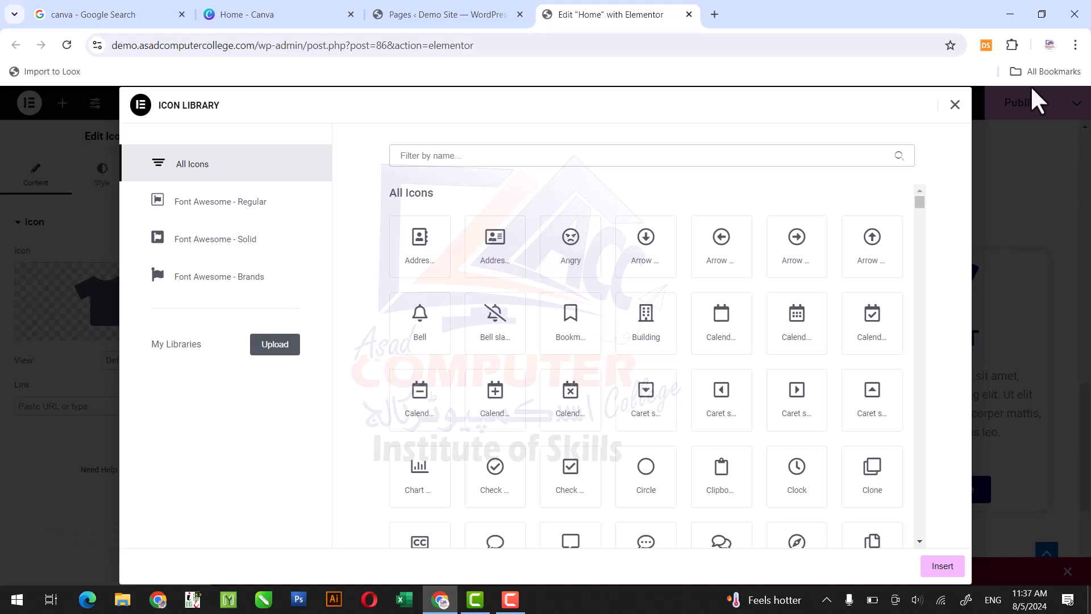
{"action": "left_click", "coordinate": [955, 105]}
- Browse the full icon library for another icon for the second card without inserting one
{"action": "mouse_move", "coordinate": [121, 341]}
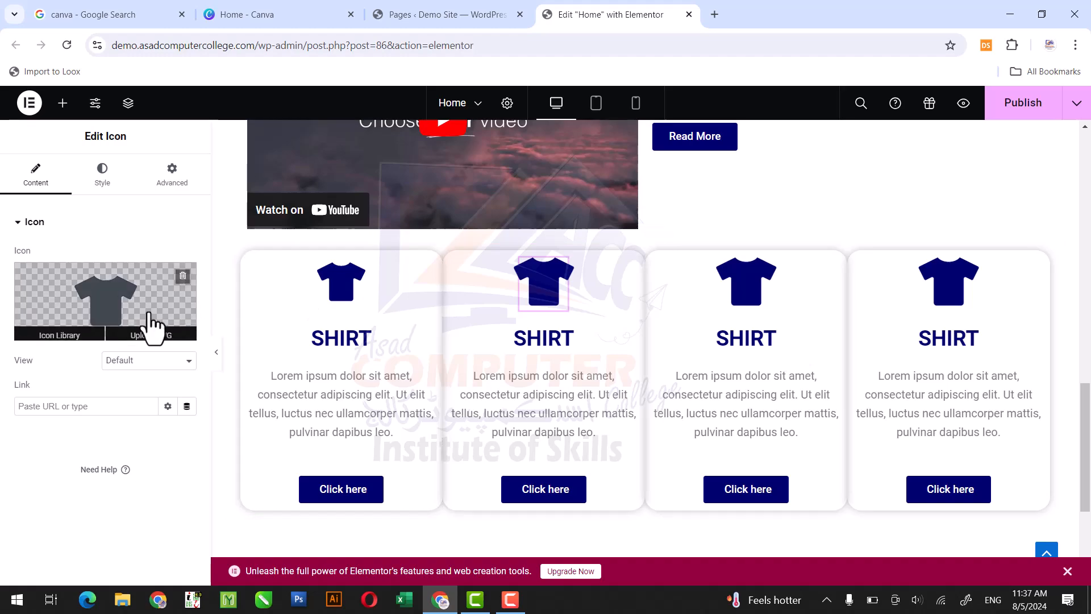
{"action": "left_click", "coordinate": [149, 313]}
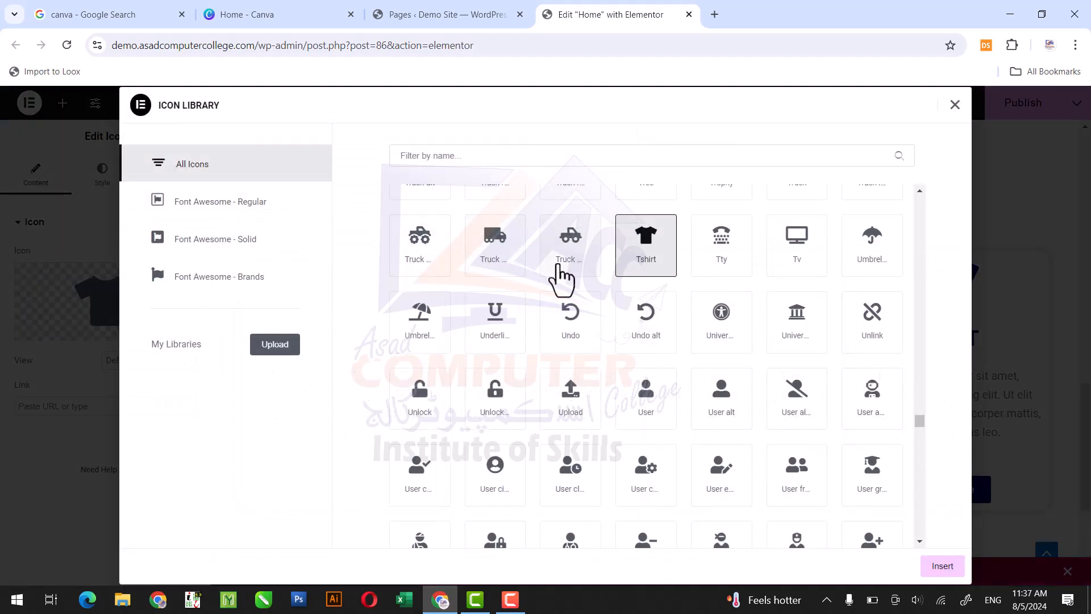
{"action": "left_click_drag", "start_coordinate": [918, 424], "coordinate": [925, 466]}
{"action": "left_click_drag", "start_coordinate": [920, 456], "coordinate": [928, 210]}
{"action": "left_click", "coordinate": [955, 106]}
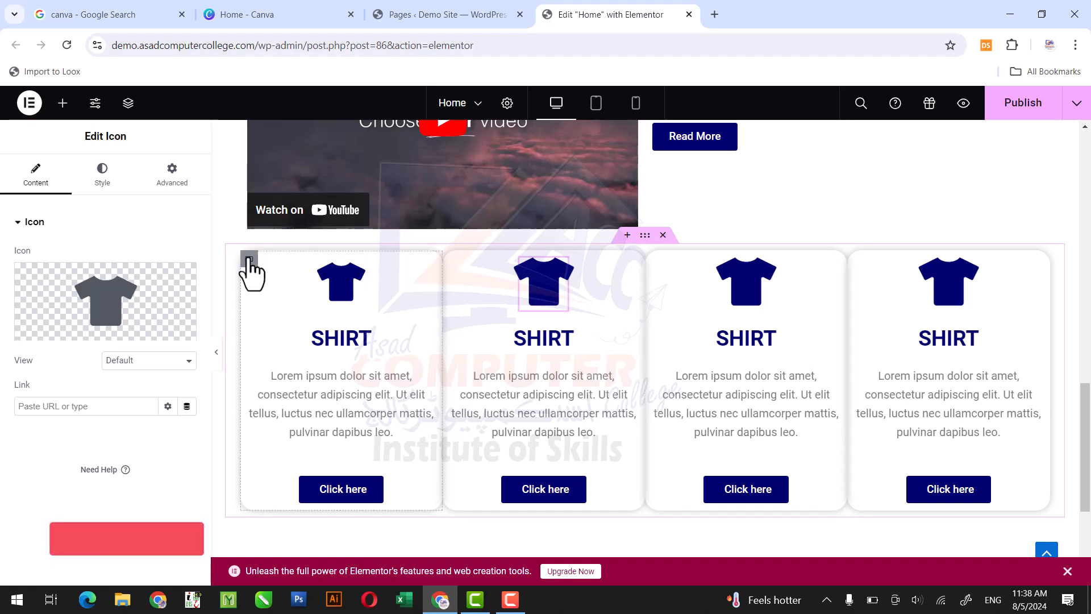
- Set the margin of the first card's container to 10 px on all four sides
{"action": "left_click", "coordinate": [249, 261]}
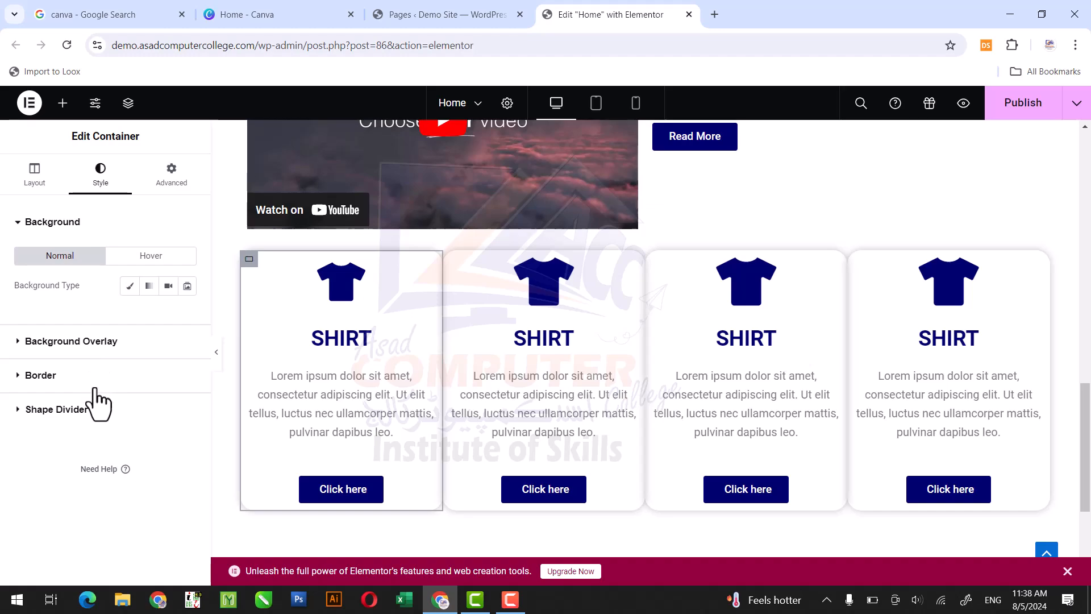
{"action": "left_click", "coordinate": [173, 196]}
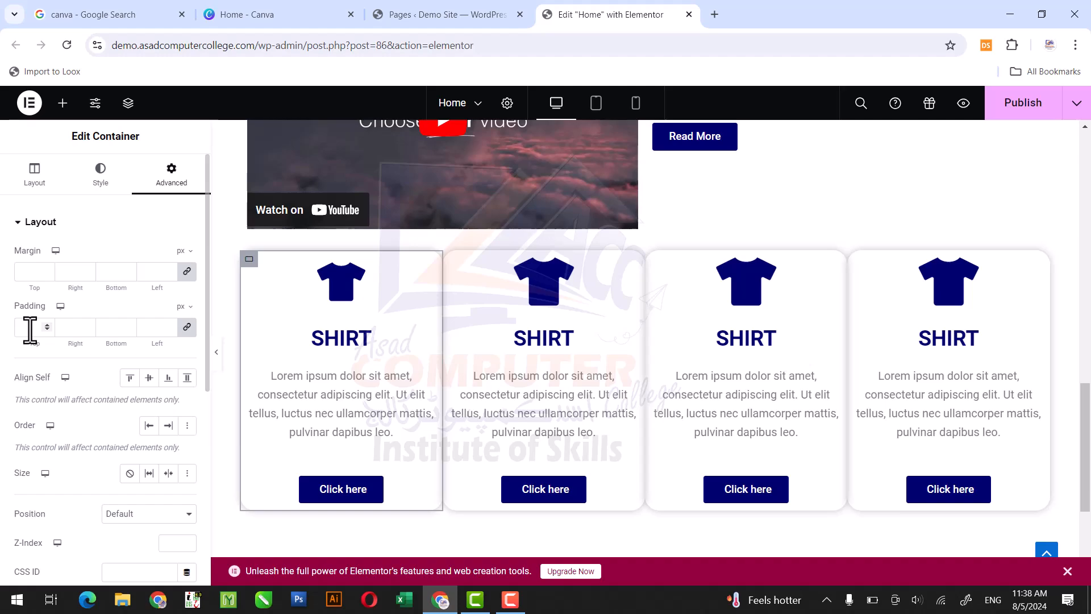
{"action": "left_click", "coordinate": [170, 271]}
{"action": "left_click", "coordinate": [169, 270]}
{"action": "left_click", "coordinate": [170, 271]}
{"action": "left_click", "coordinate": [169, 270]}
{"action": "left_click", "coordinate": [169, 270]}
{"action": "left_click", "coordinate": [169, 271]}
{"action": "left_click", "coordinate": [170, 270]}
{"action": "left_click", "coordinate": [169, 271]}
{"action": "left_click", "coordinate": [169, 271]}
{"action": "left_click", "coordinate": [169, 271]}
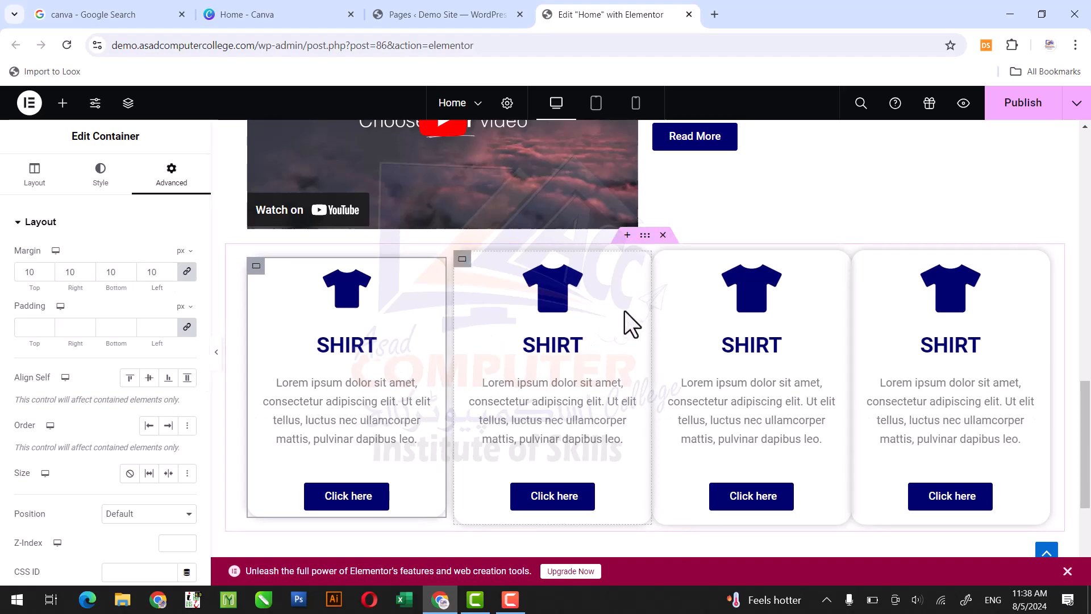
- Copy the first card's container and paste its style onto the second and third cards
{"action": "left_click", "coordinate": [462, 259]}
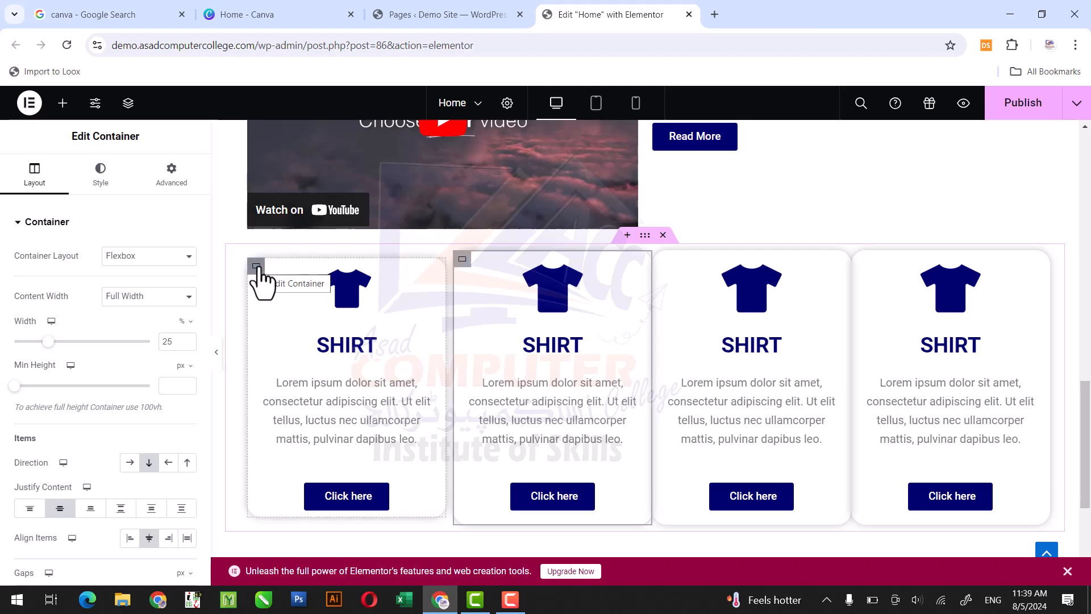
{"action": "right_click", "coordinate": [257, 267]}
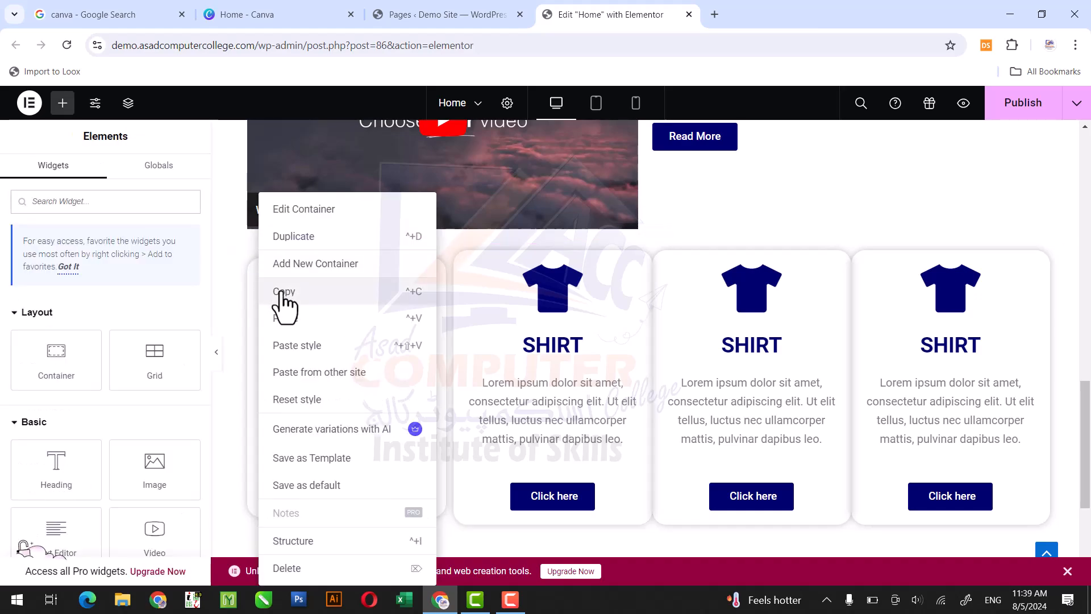
{"action": "left_click", "coordinate": [279, 292]}
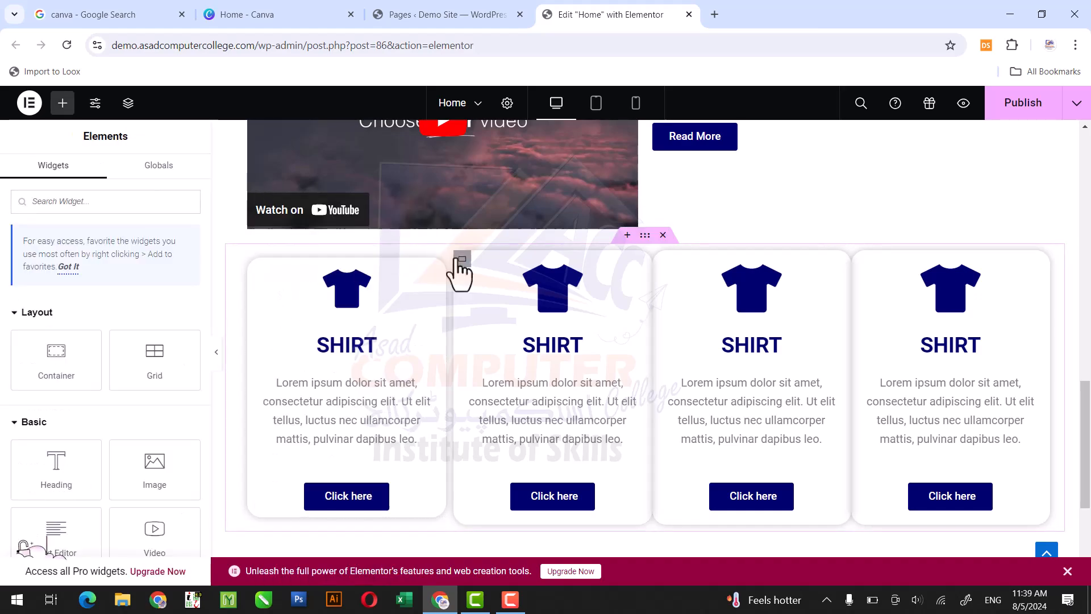
{"action": "right_click", "coordinate": [461, 262]}
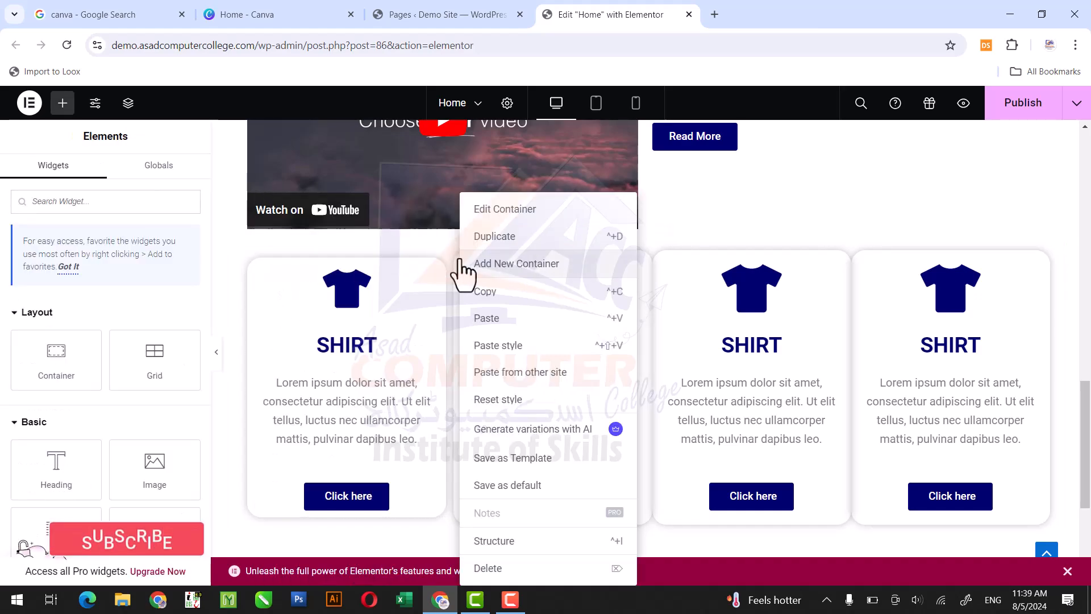
{"action": "left_click", "coordinate": [483, 348]}
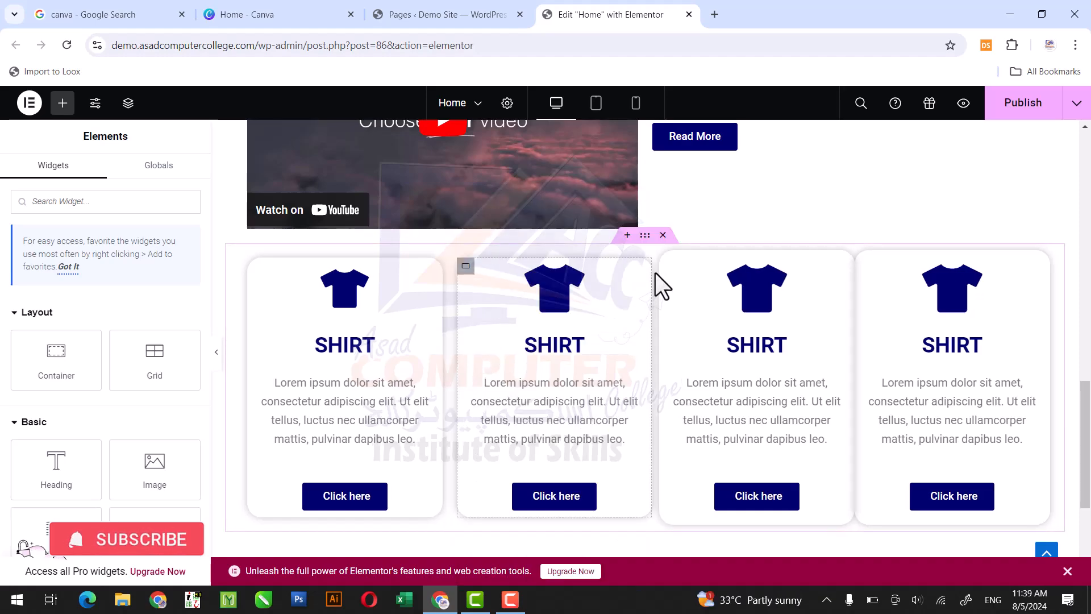
{"action": "right_click", "coordinate": [667, 260]}
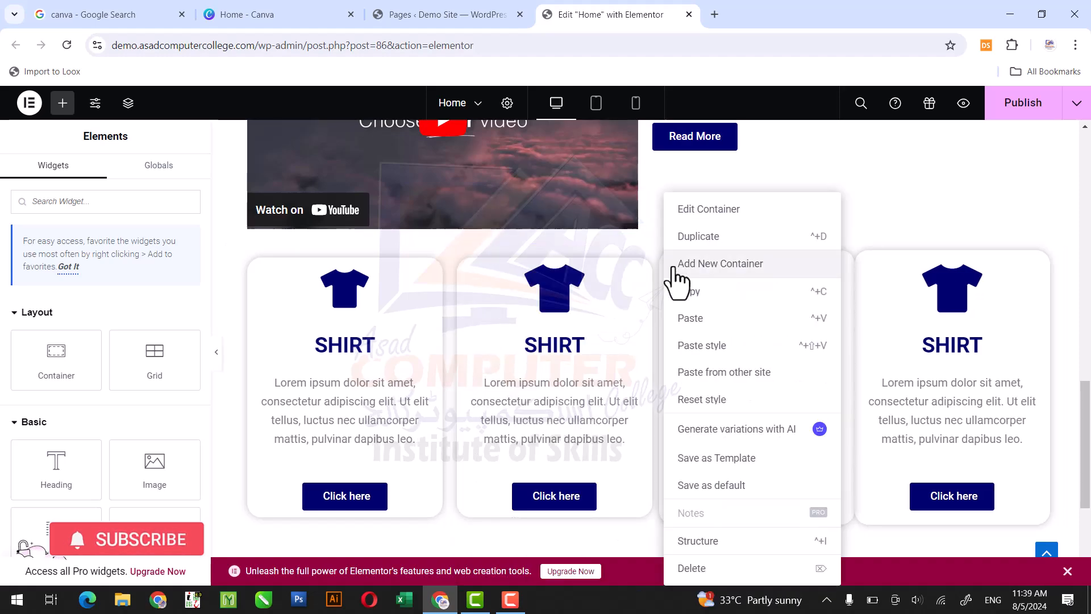
{"action": "left_click", "coordinate": [696, 348]}
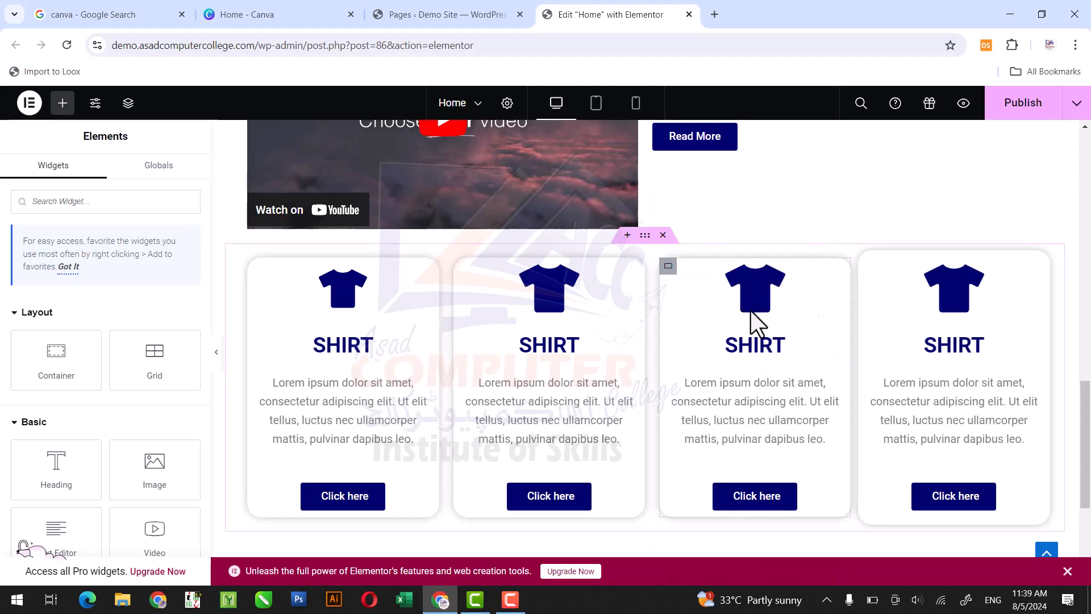
- Paste only the copied container style onto the fourth card
{"action": "right_click", "coordinate": [867, 261]}
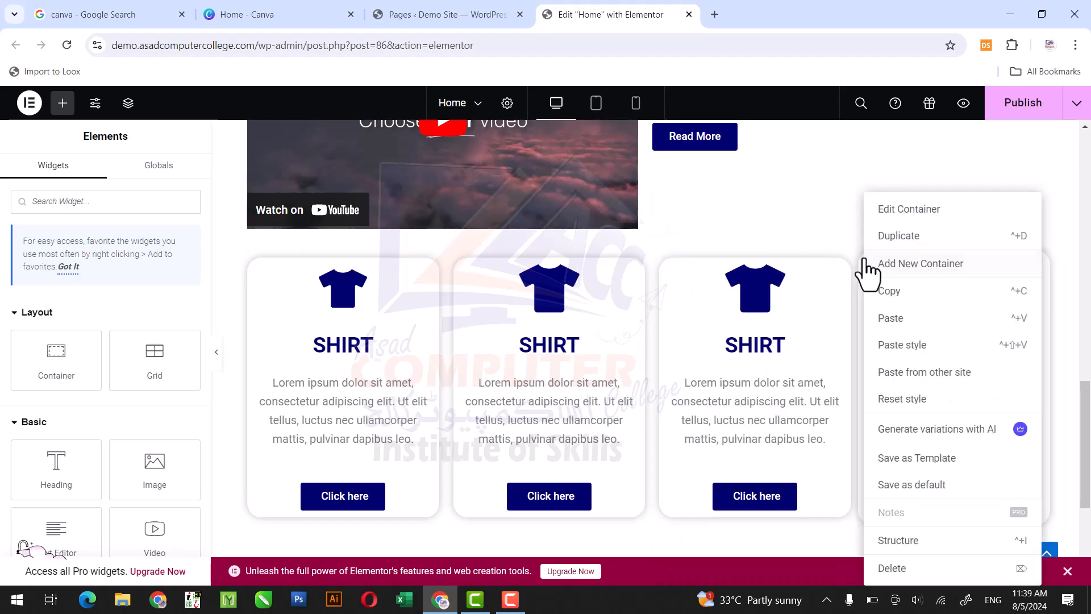
{"action": "left_click", "coordinate": [886, 320]}
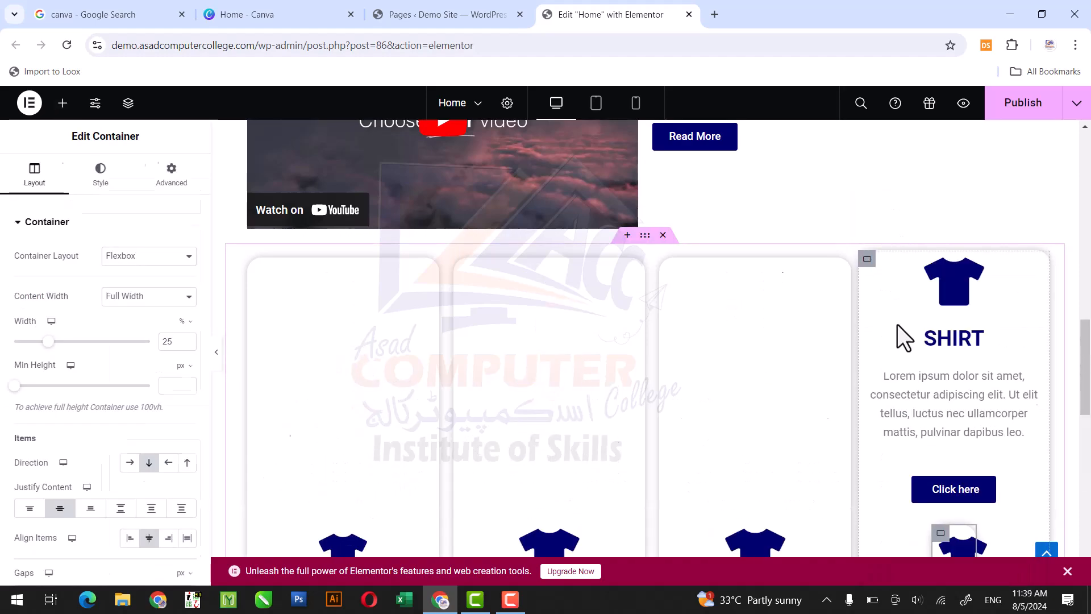
{"action": "right_click", "coordinate": [867, 261]}
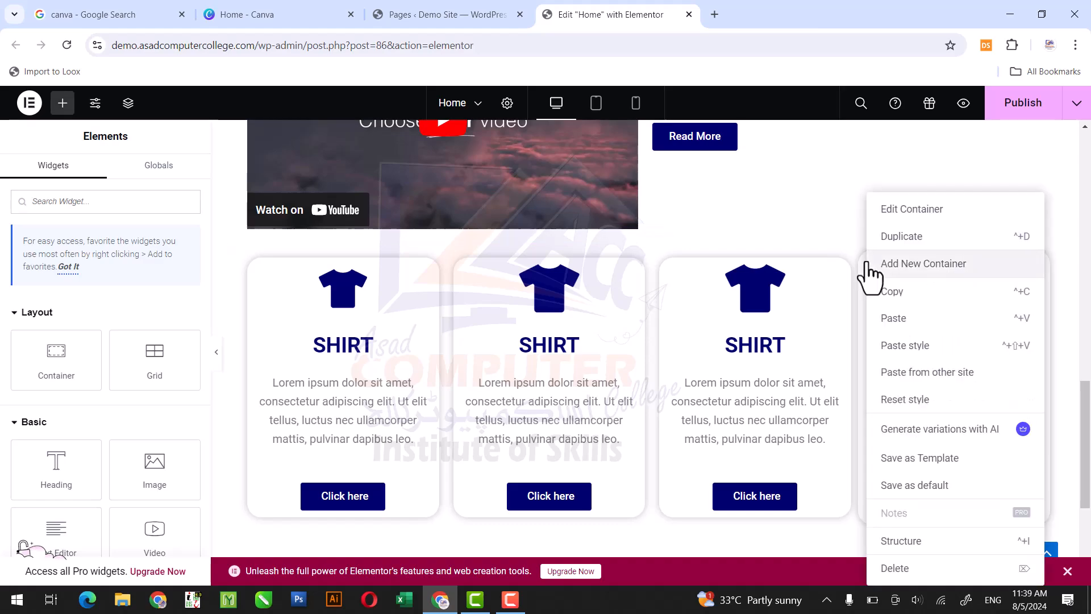
{"action": "left_click", "coordinate": [908, 347]}
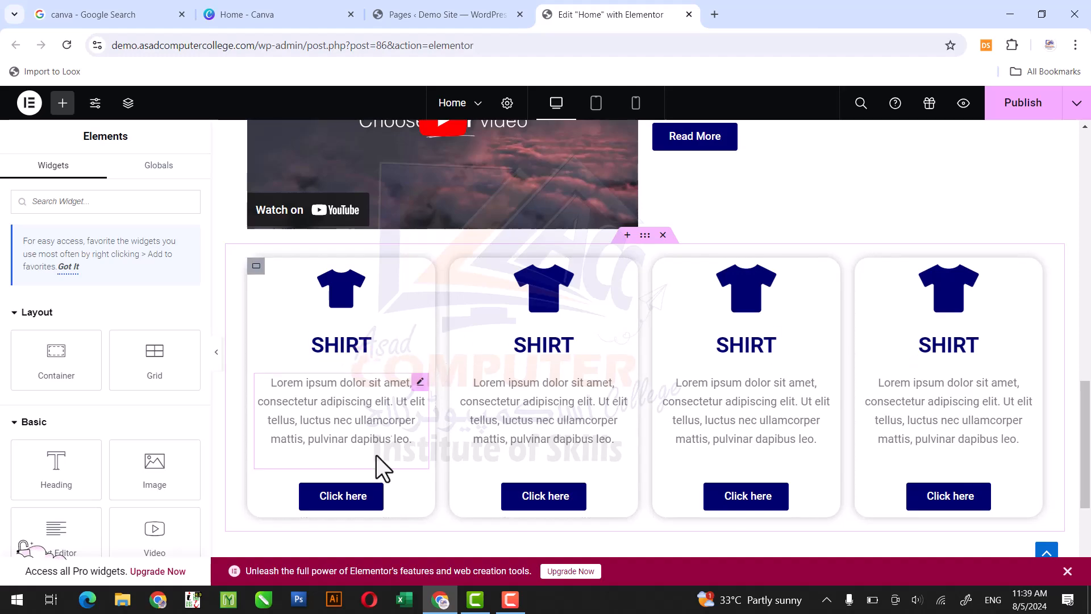
- Change the first card's button text to SHOP NOW
{"action": "left_click", "coordinate": [375, 501]}
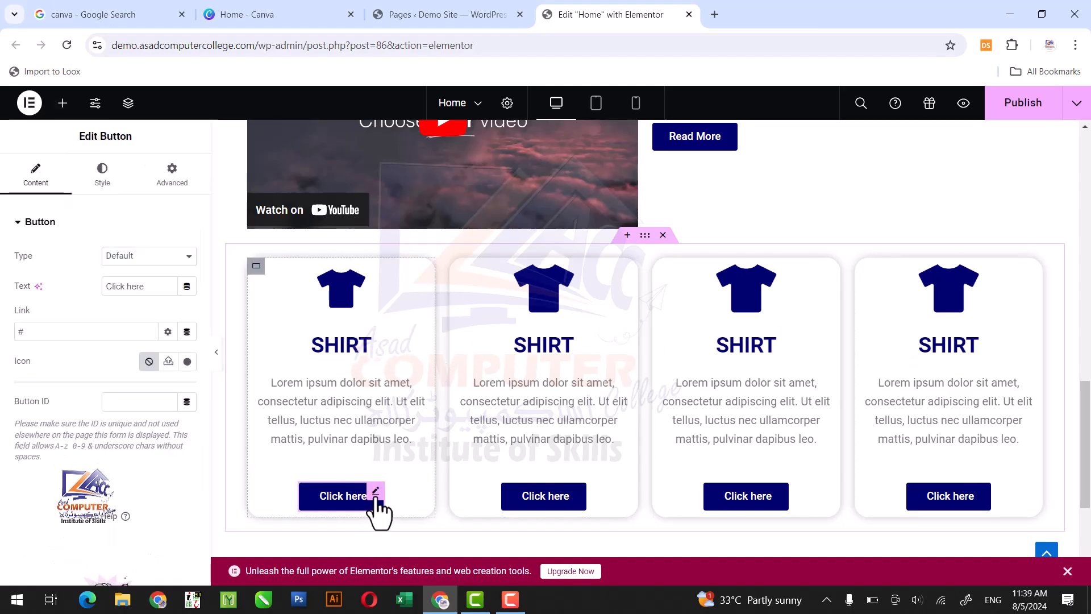
{"action": "left_click_drag", "start_coordinate": [149, 288], "coordinate": [101, 291]}
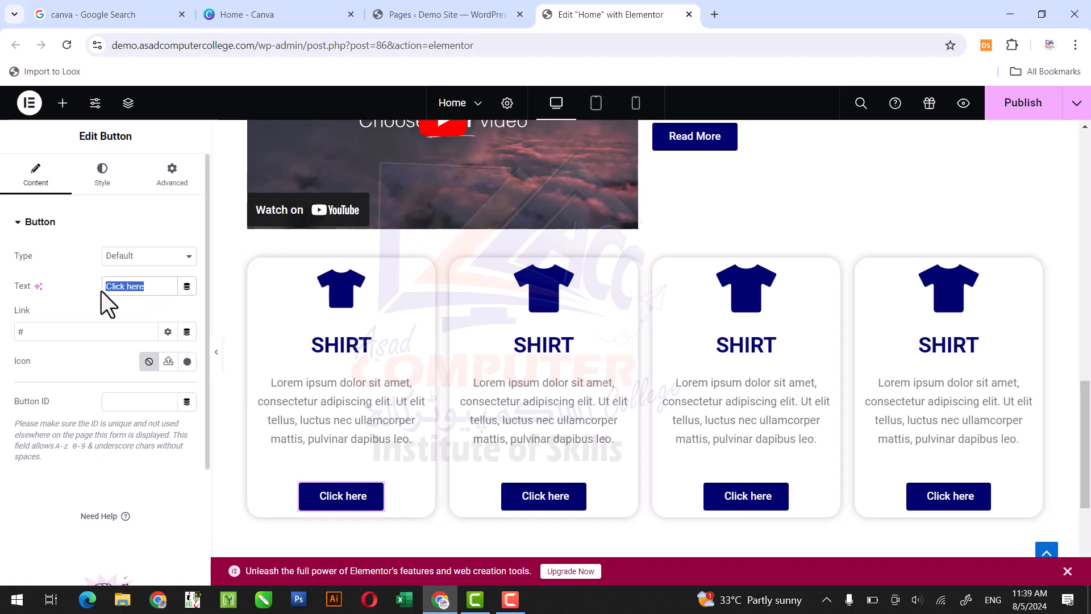
{"action": "type", "text": "sHO"}
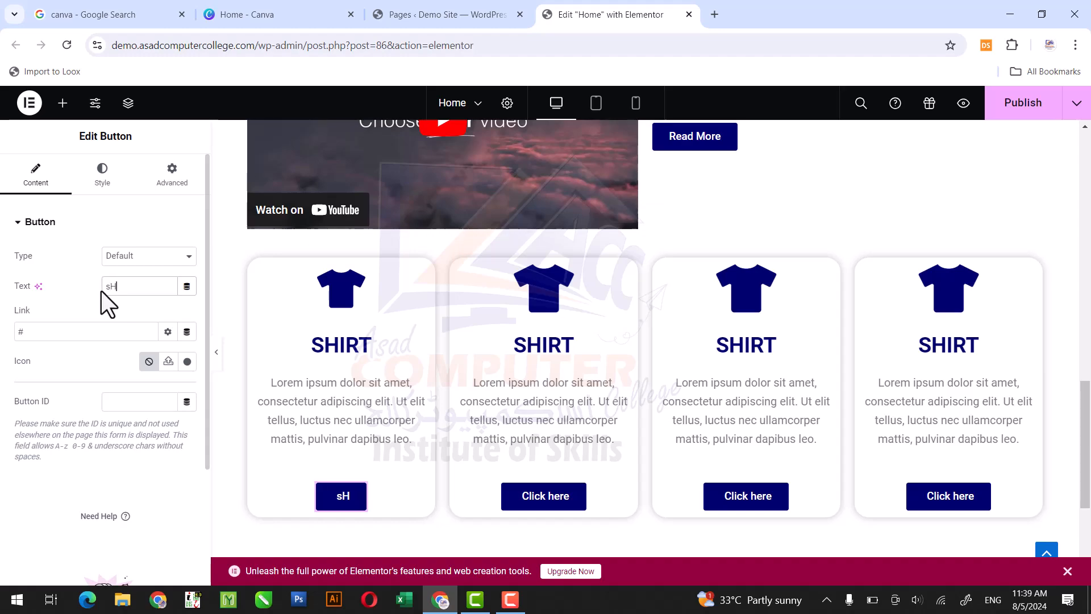
{"action": "key", "text": "BackSpace"}
{"action": "key", "text": "BackSpace"}
{"action": "key", "text": "BackSpace"}
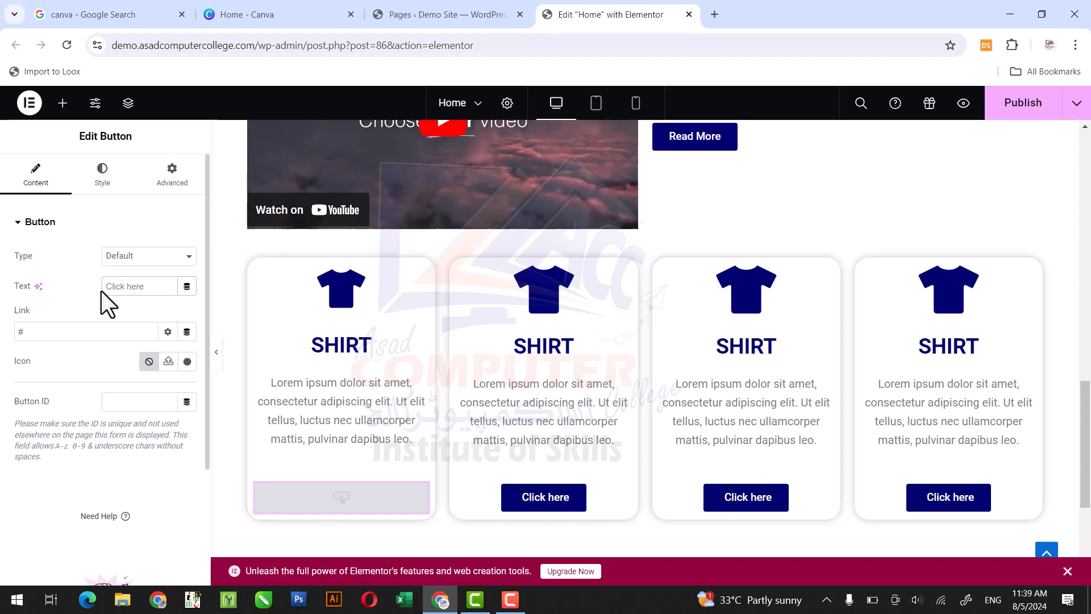
{"action": "type", "text": "SHOP NOW"}
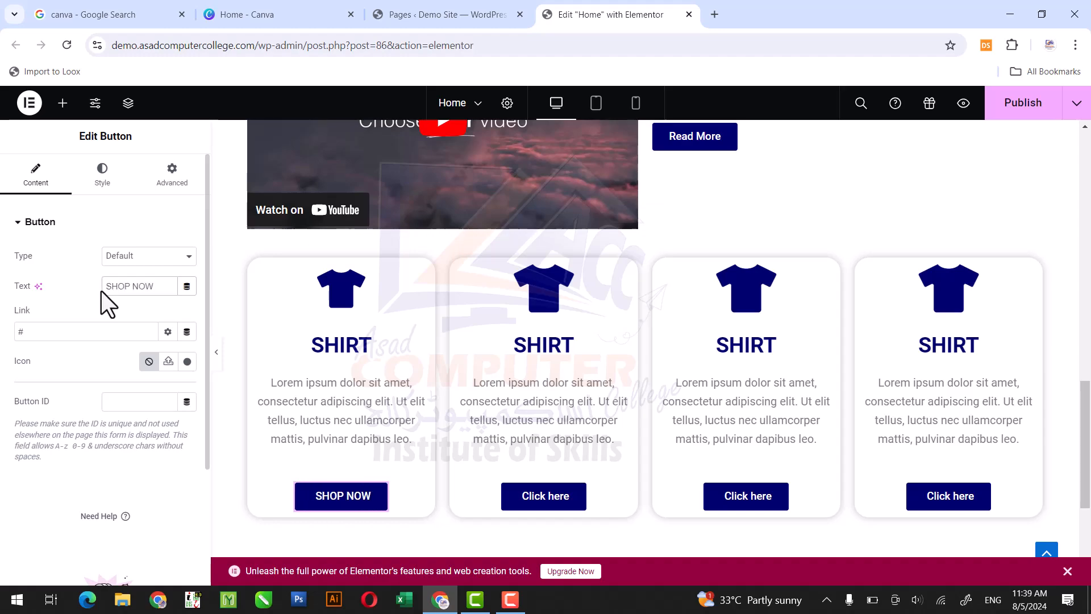
- Copy the first button's text and use it to make the second card's button read SHOP NOW
{"action": "left_click_drag", "start_coordinate": [155, 285], "coordinate": [101, 288]}
{"action": "left_click", "coordinate": [583, 503]}
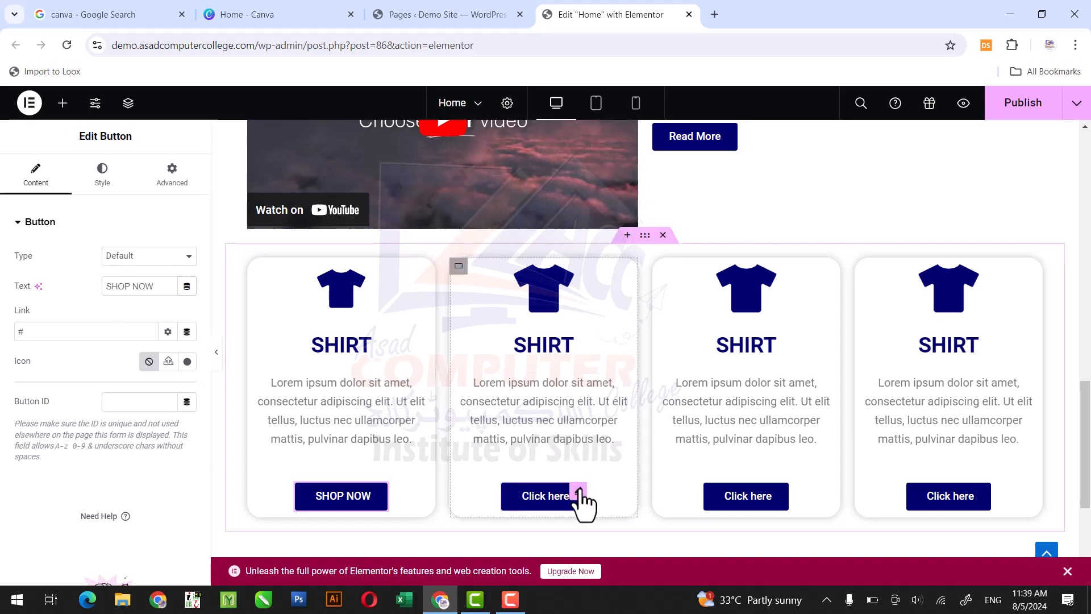
{"action": "key", "text": "ctrl+a"}
{"action": "key", "text": "ctrl+v"}
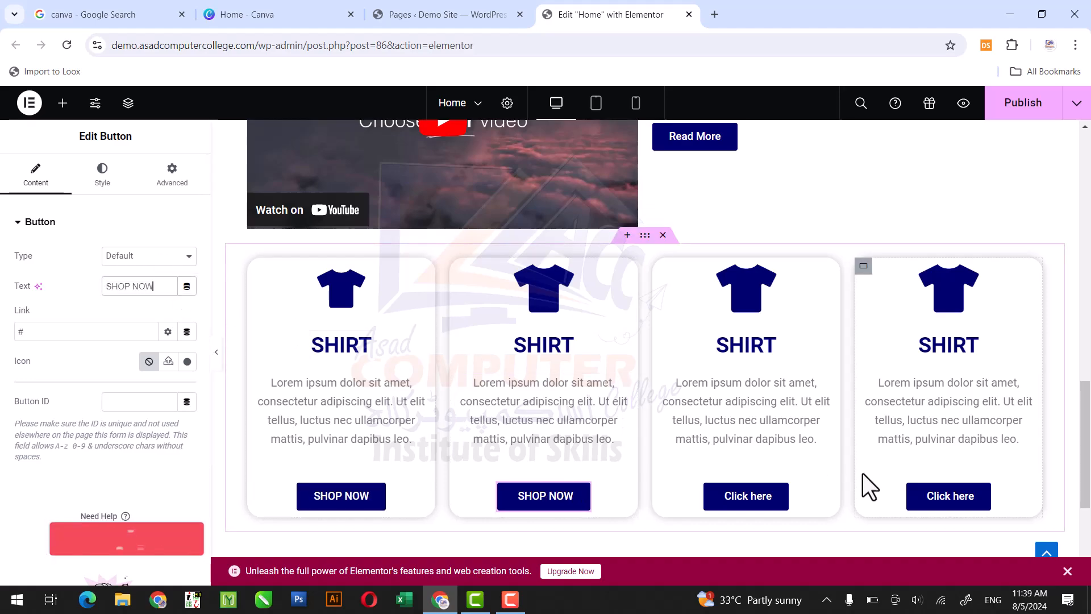
{"action": "key", "text": "F9"}
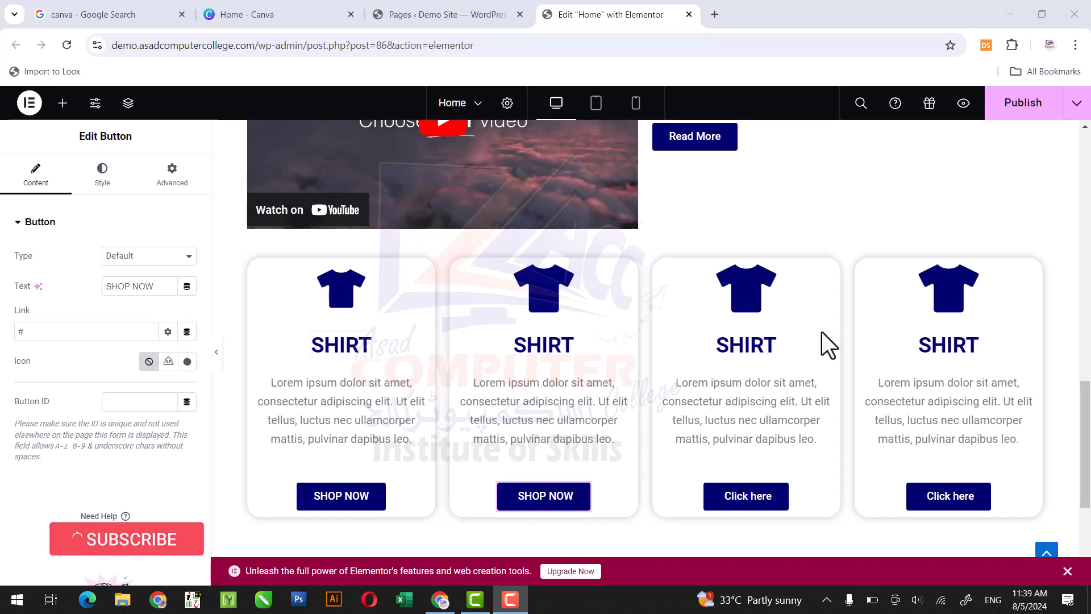
- Replace the third card's button text with SHOP NOW
{"action": "left_click", "coordinate": [785, 493]}
{"action": "left_click", "coordinate": [784, 495]}
{"action": "left_click", "coordinate": [165, 293]}
{"action": "key", "text": "ctrl+a"}
{"action": "type", "text": "SHOP NOW"}
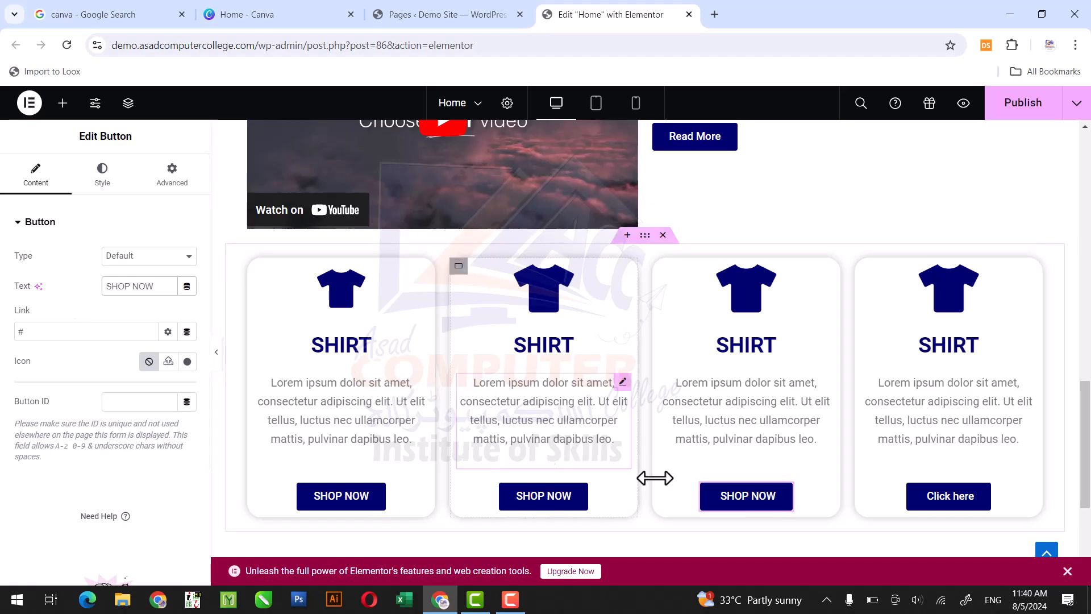
- Replace the fourth card's button text with the copied SHOP NOW
{"action": "left_click", "coordinate": [986, 506]}
{"action": "left_click_drag", "start_coordinate": [159, 286], "coordinate": [108, 292]}
{"action": "key", "text": "ctrl+v"}
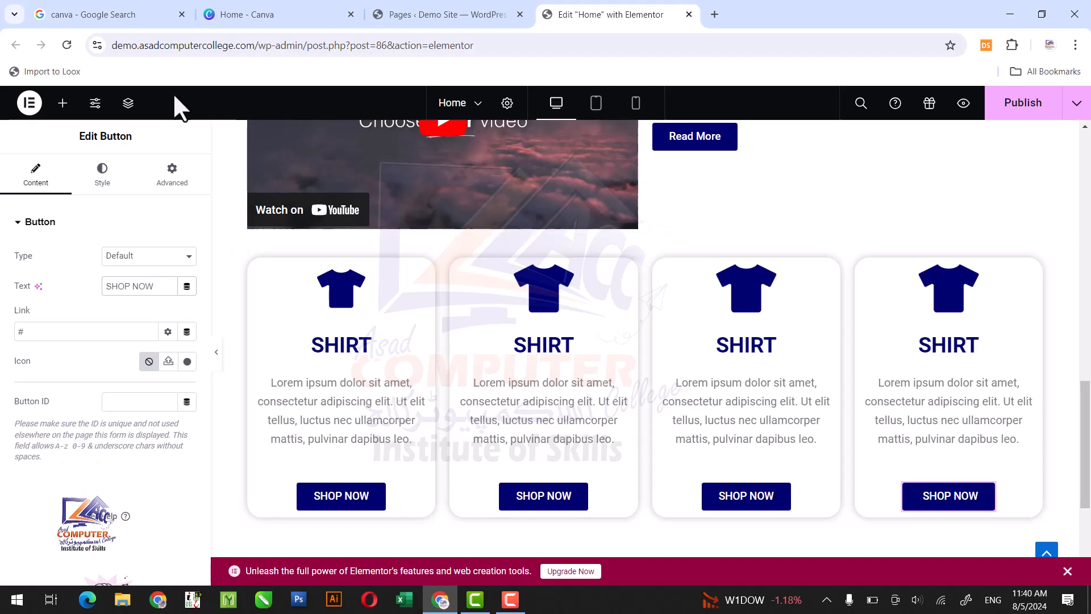
- Open the page structure and move the product cards' container up to second place, directly below the hero banner container
{"action": "left_click", "coordinate": [127, 103]}
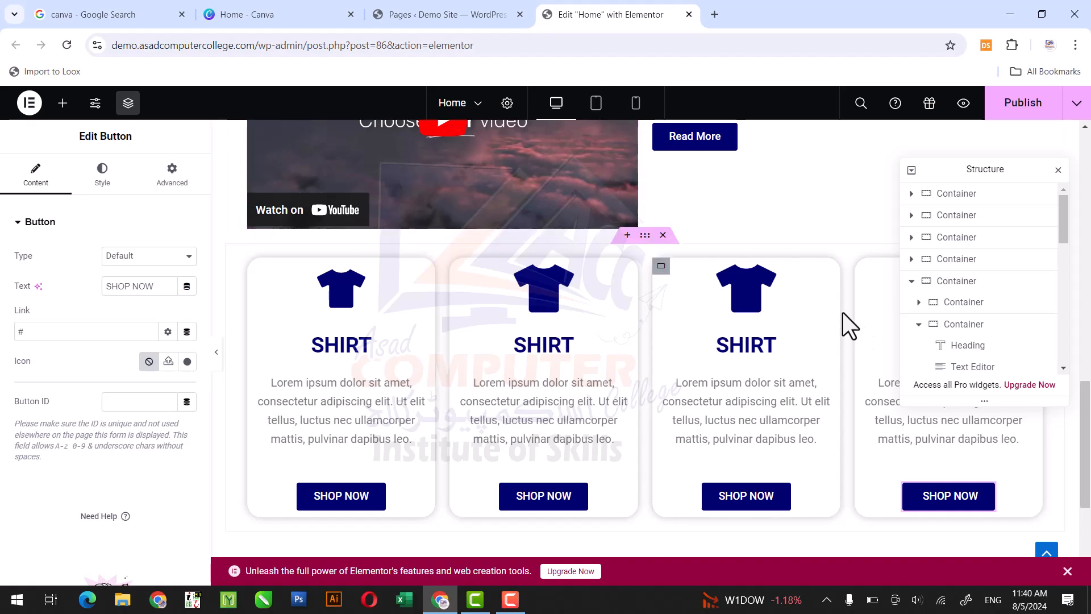
{"action": "key", "text": "F9"}
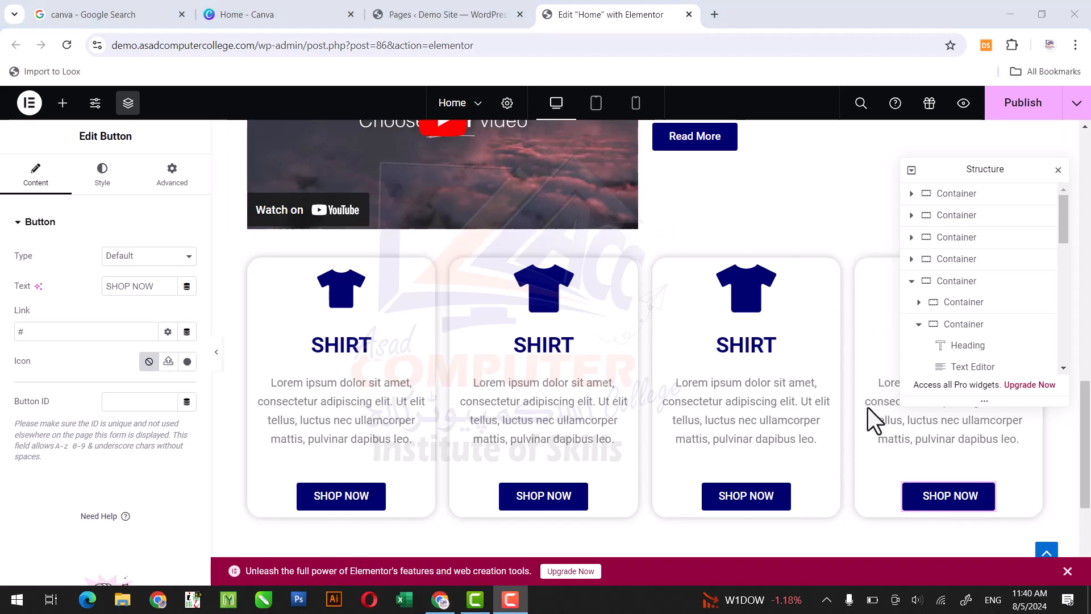
{"action": "left_click", "coordinate": [911, 281]}
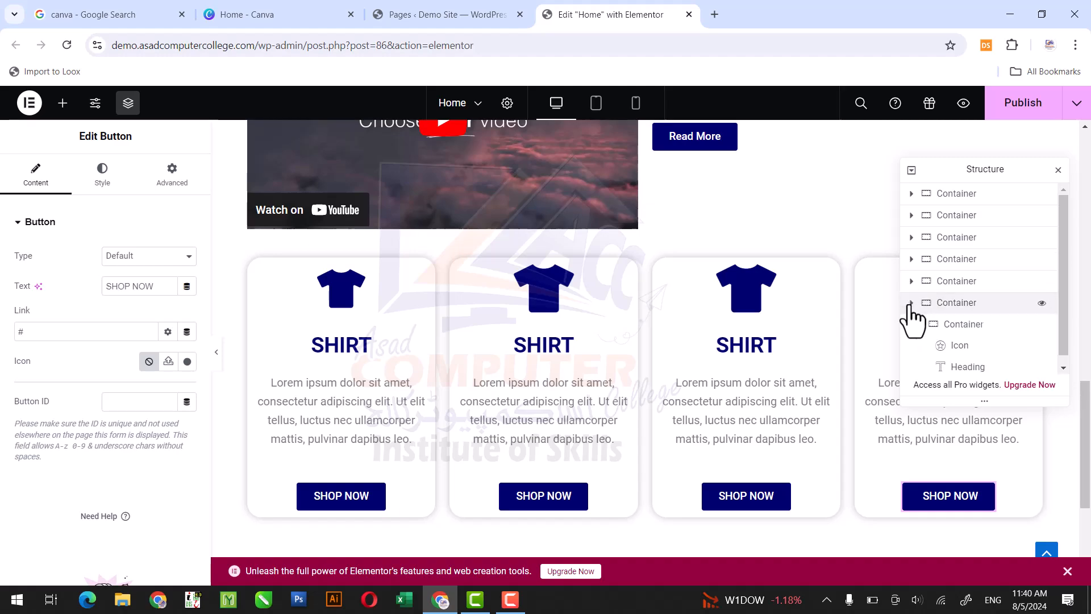
{"action": "left_click", "coordinate": [911, 303]}
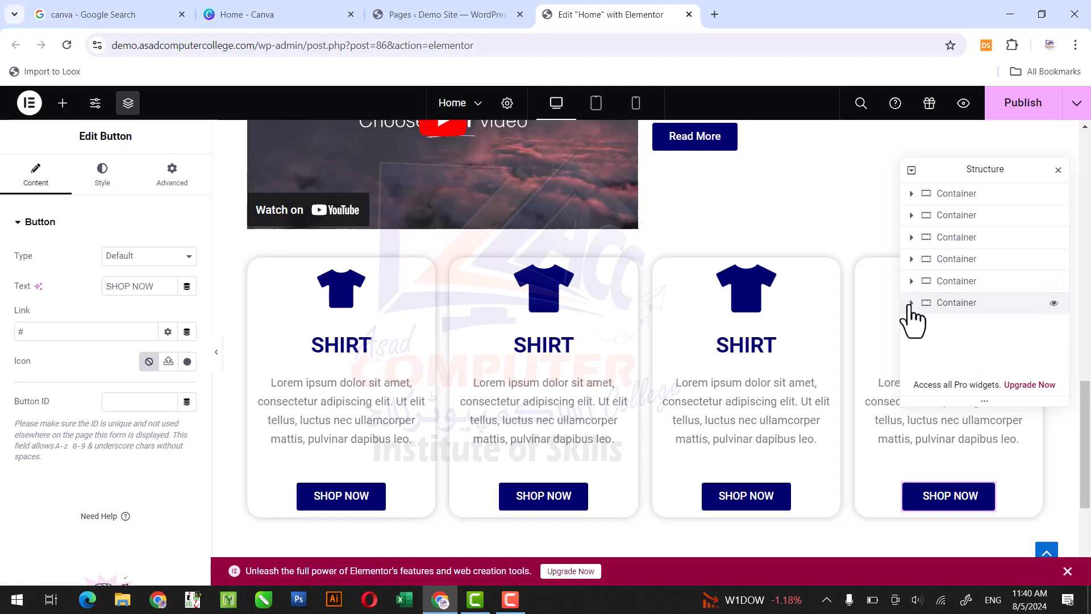
{"action": "left_click", "coordinate": [962, 306]}
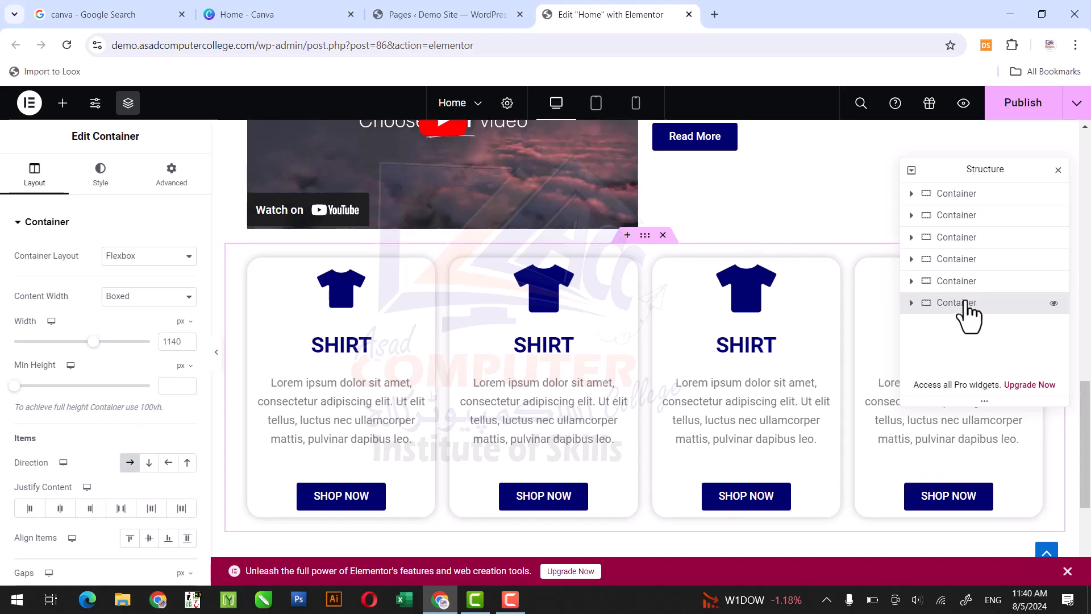
{"action": "left_click_drag", "start_coordinate": [963, 301], "coordinate": [967, 206]}
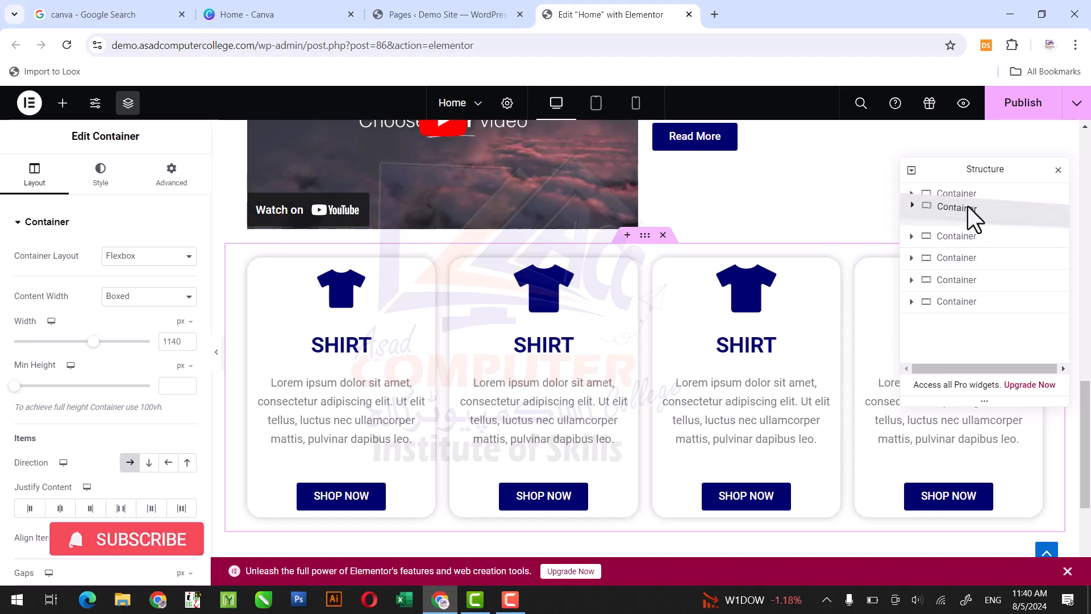
{"action": "left_click_drag", "start_coordinate": [967, 206], "coordinate": [968, 207]}
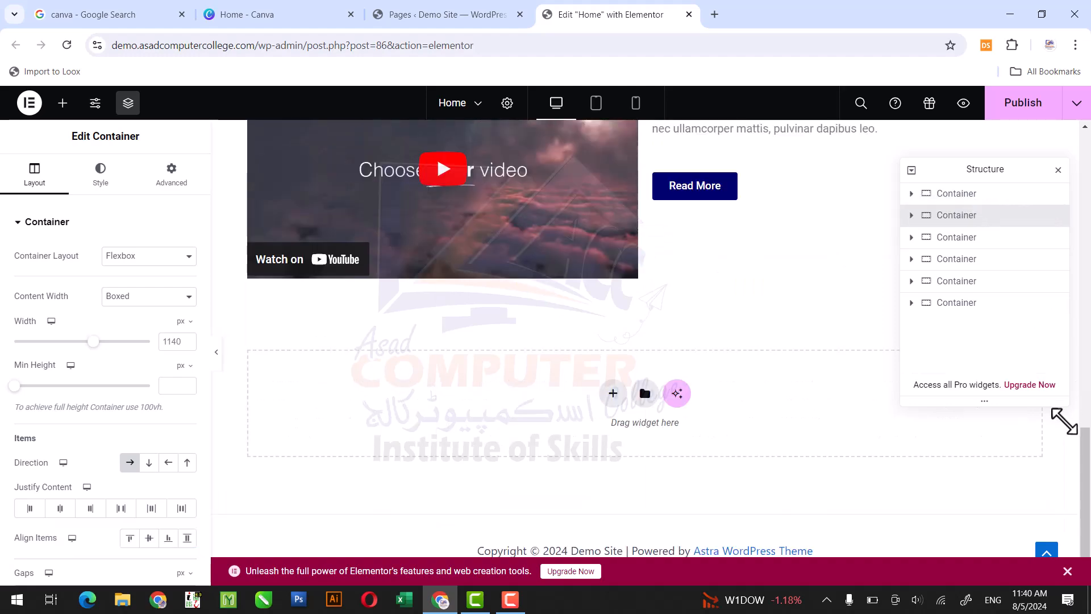
{"action": "left_click_drag", "start_coordinate": [1085, 463], "coordinate": [1088, 258]}
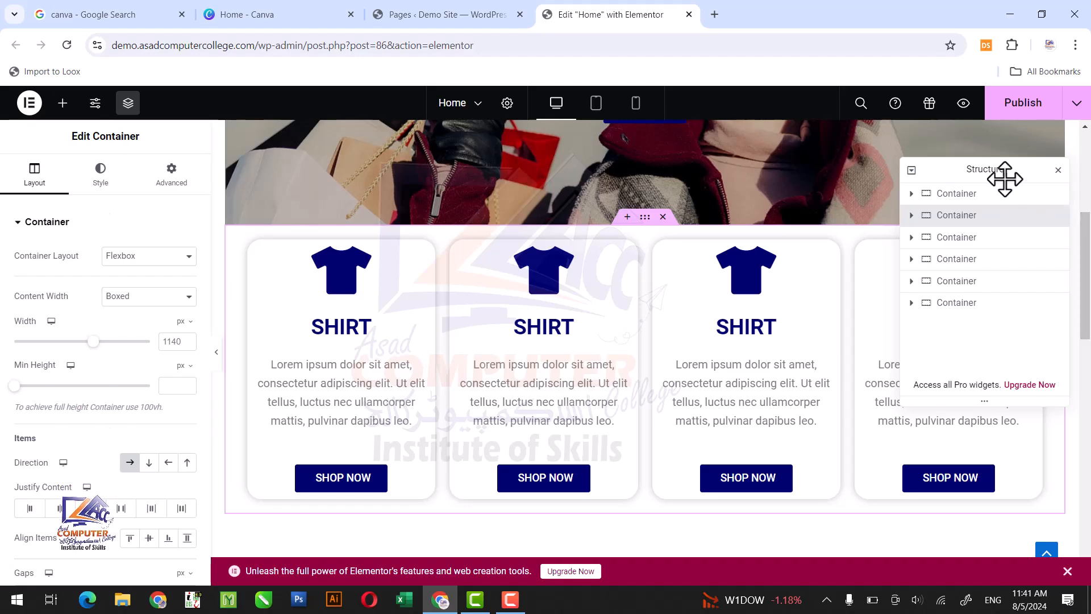
- Insert a new single-column Flexbox container between the hero banner and the product cards
{"action": "left_click", "coordinate": [626, 217]}
{"action": "left_click", "coordinate": [613, 291]}
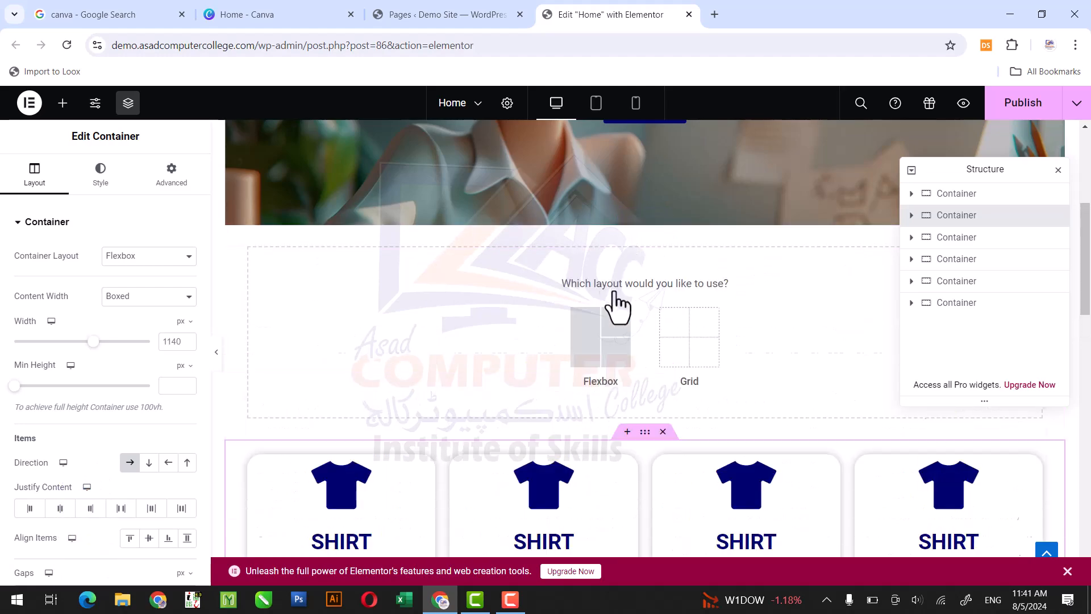
{"action": "left_click", "coordinate": [601, 340]}
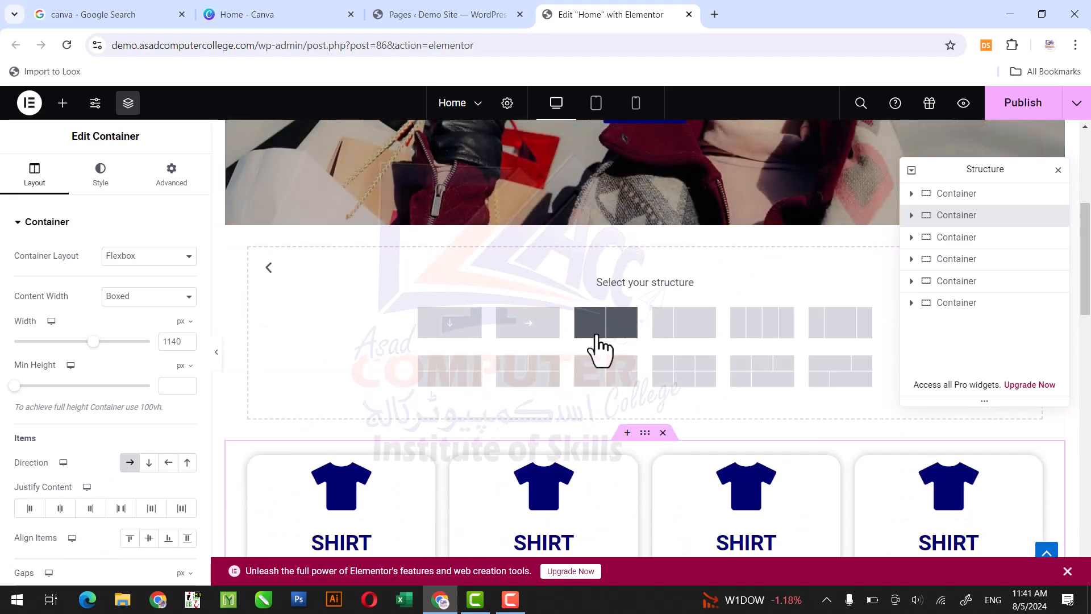
{"action": "left_click", "coordinate": [445, 322]}
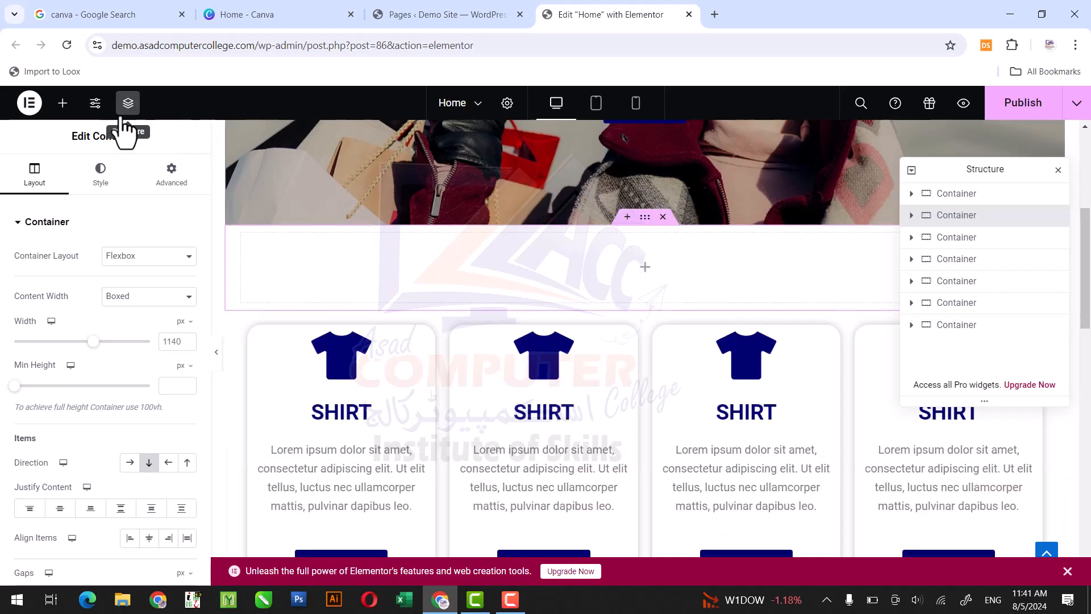
- Add a Heading widget to the empty container and set its title to CATAGORIES
{"action": "left_click", "coordinate": [62, 104]}
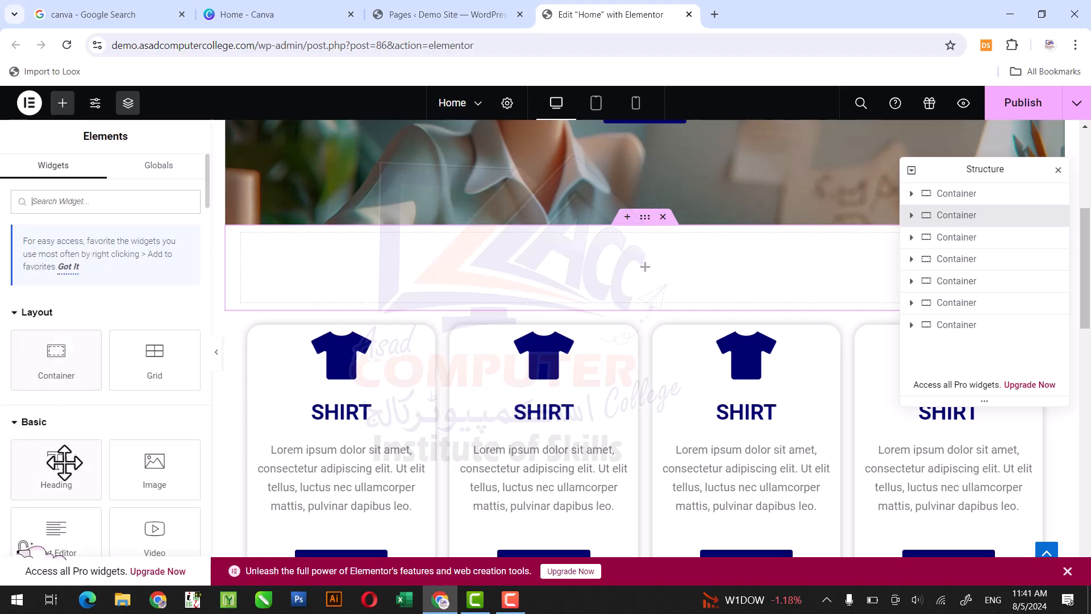
{"action": "left_click_drag", "start_coordinate": [64, 472], "coordinate": [658, 274]}
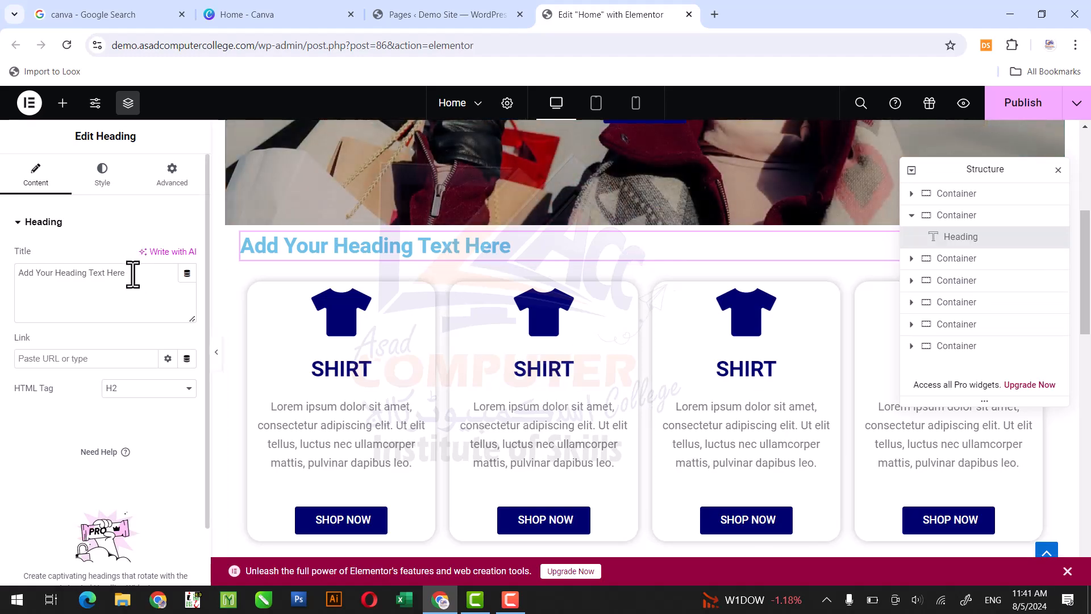
{"action": "left_click_drag", "start_coordinate": [132, 273], "coordinate": [5, 292]}
{"action": "type", "text": "C"}
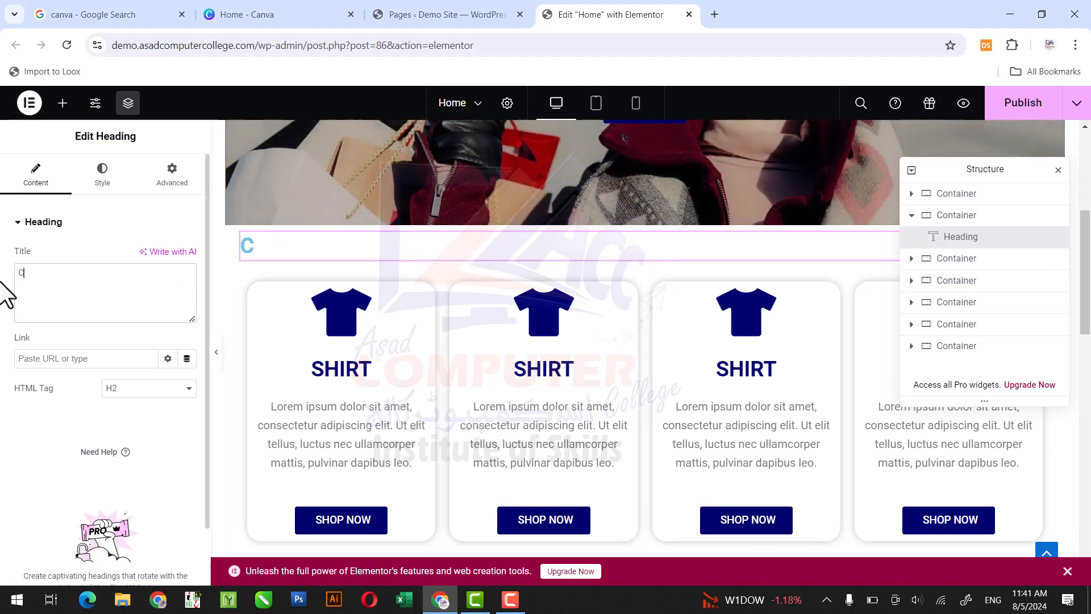
{"action": "type", "text": "ATAGORIES"}
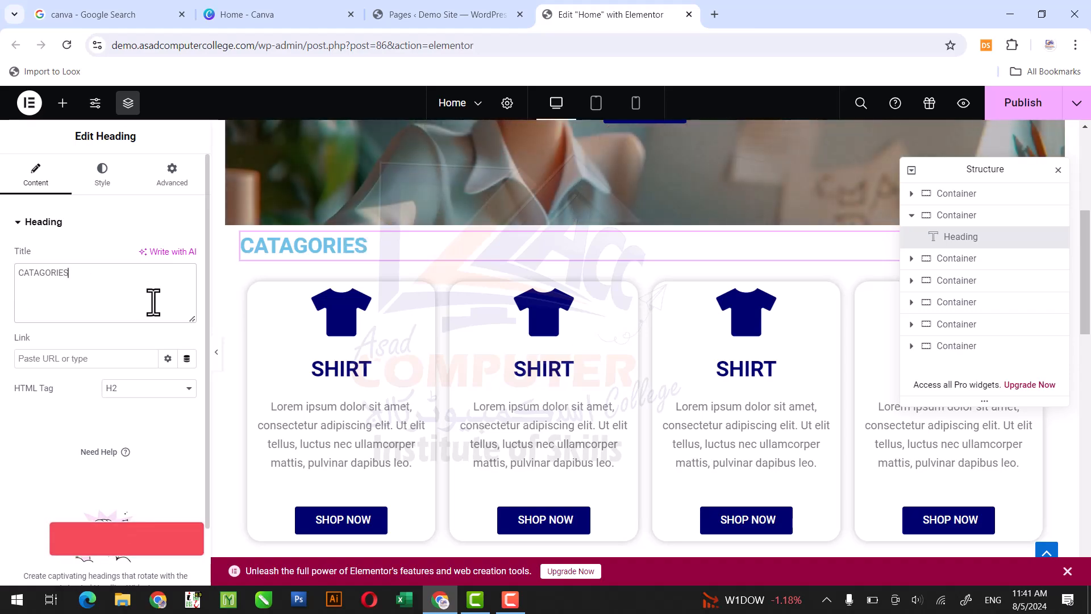
- Copy the primary color code #00026E from the first card's shirt icon
{"action": "left_click", "coordinate": [102, 181]}
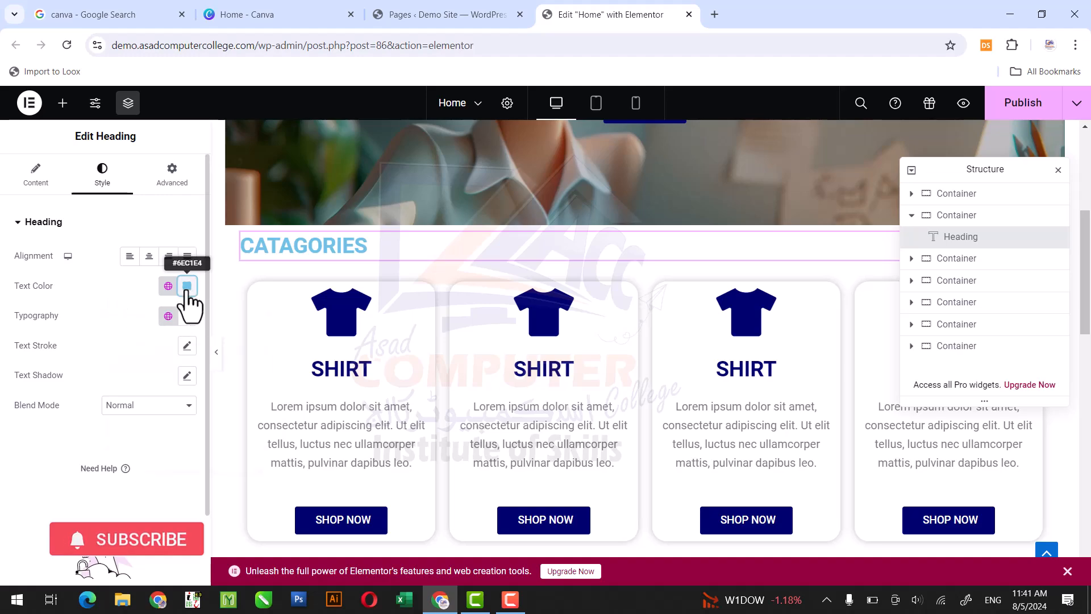
{"action": "left_click", "coordinate": [186, 287]}
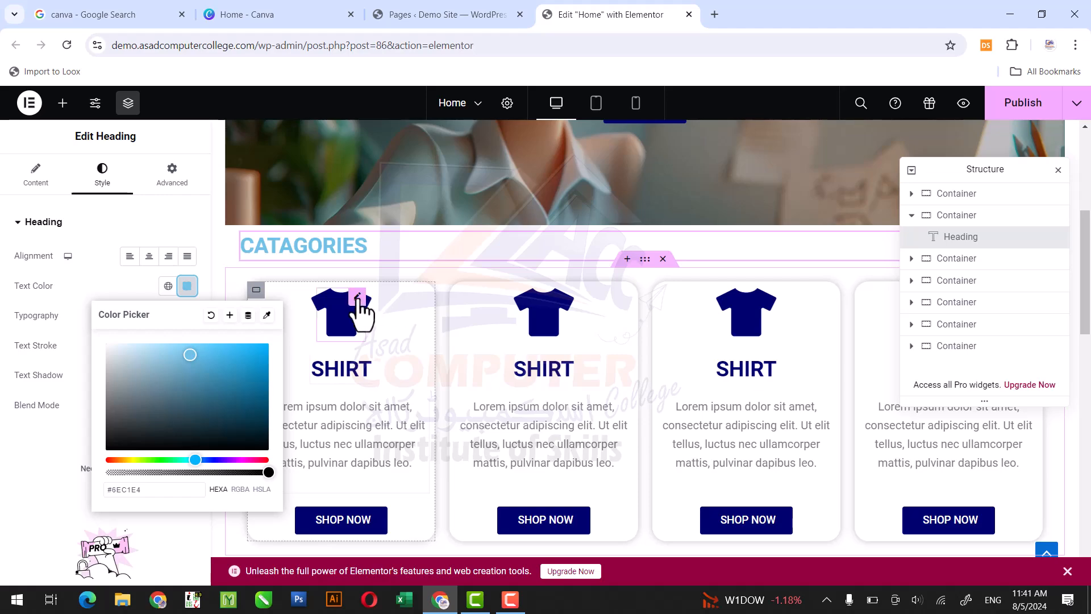
{"action": "left_click", "coordinate": [358, 297]}
{"action": "left_click", "coordinate": [357, 296]}
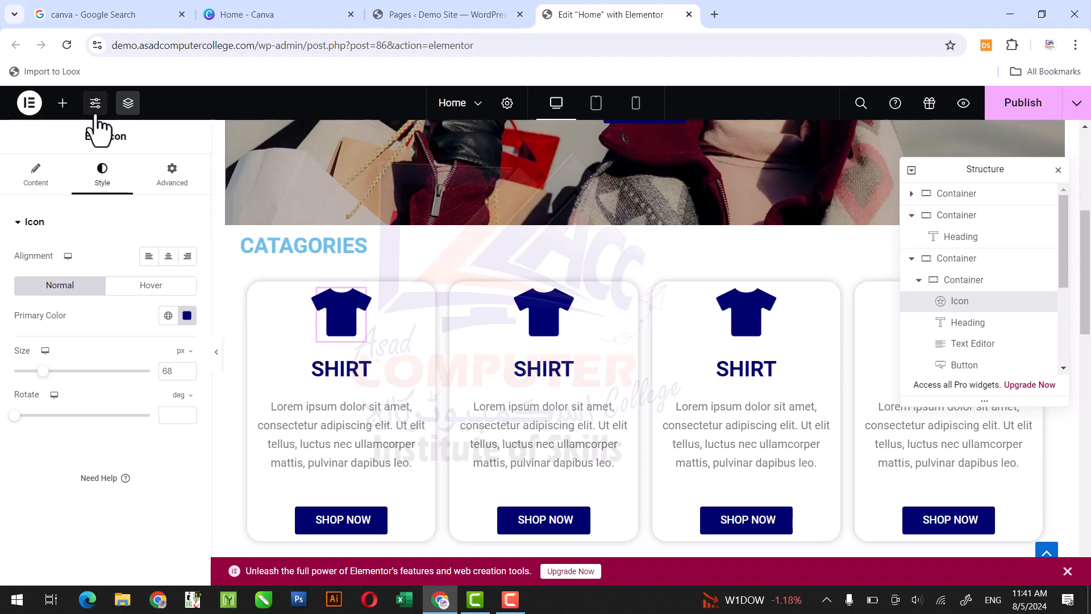
{"action": "left_click", "coordinate": [188, 316]}
{"action": "triple_click", "coordinate": [158, 523]}
{"action": "key", "text": "ctrl+c"}
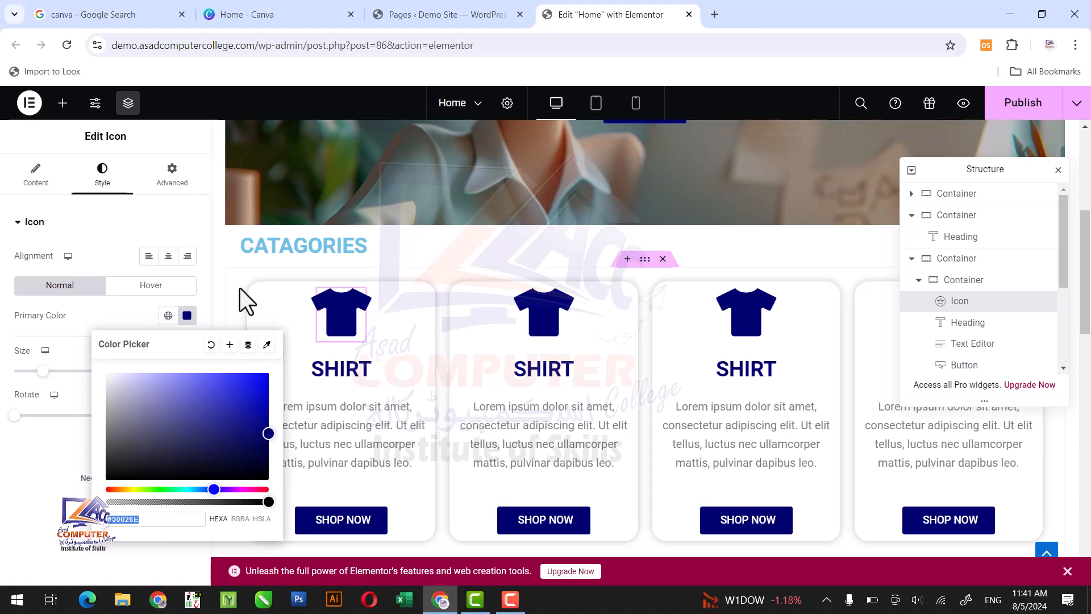
- Set the CATAGORIES heading's text color to the copied #00026E and center the heading
{"action": "left_click", "coordinate": [330, 251]}
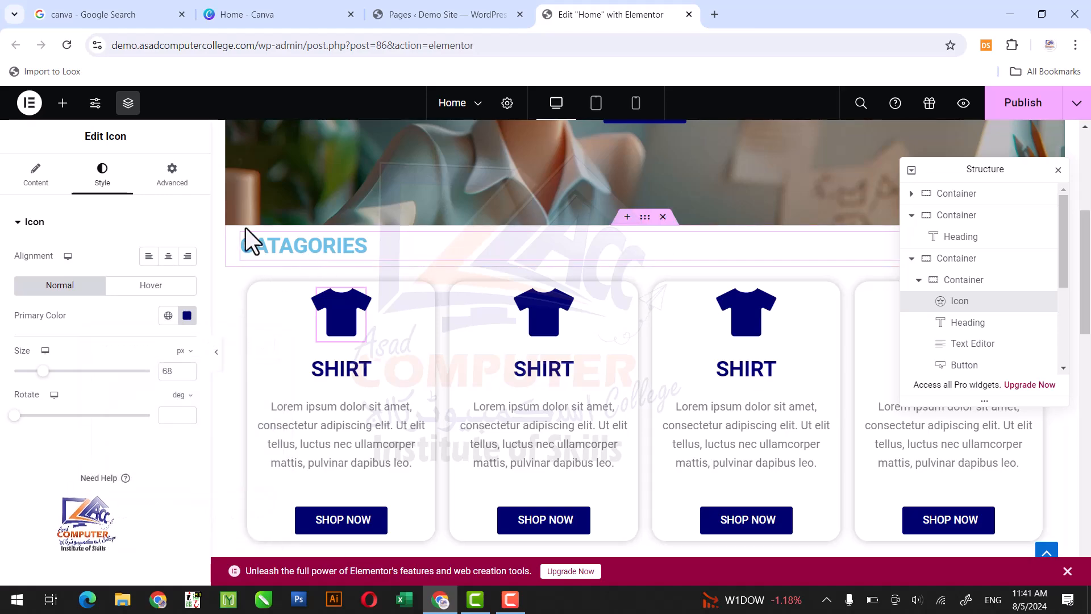
{"action": "left_click", "coordinate": [361, 250]}
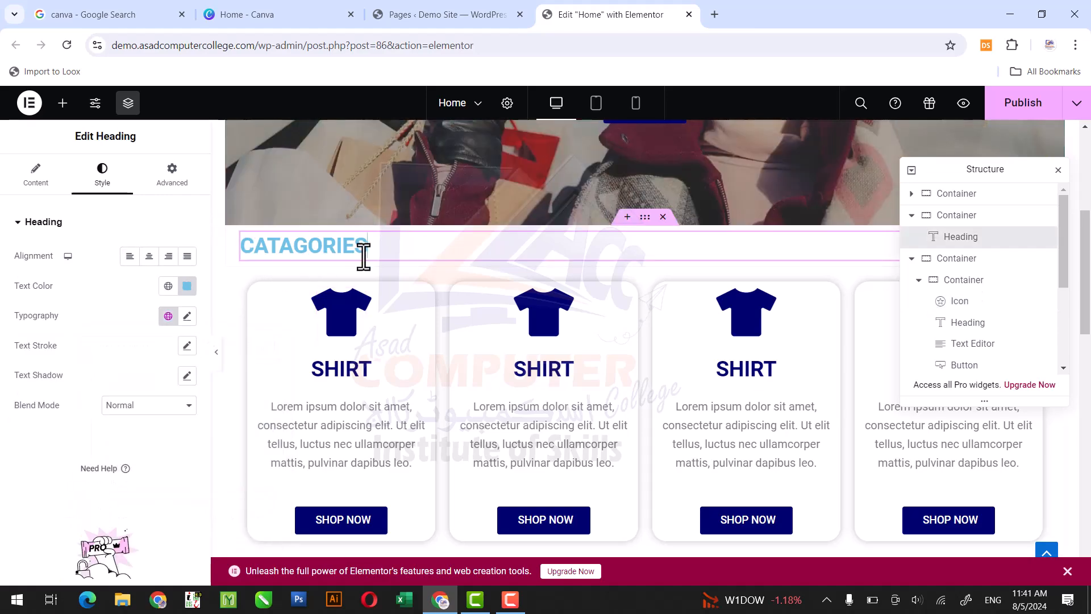
{"action": "left_click", "coordinate": [187, 286]}
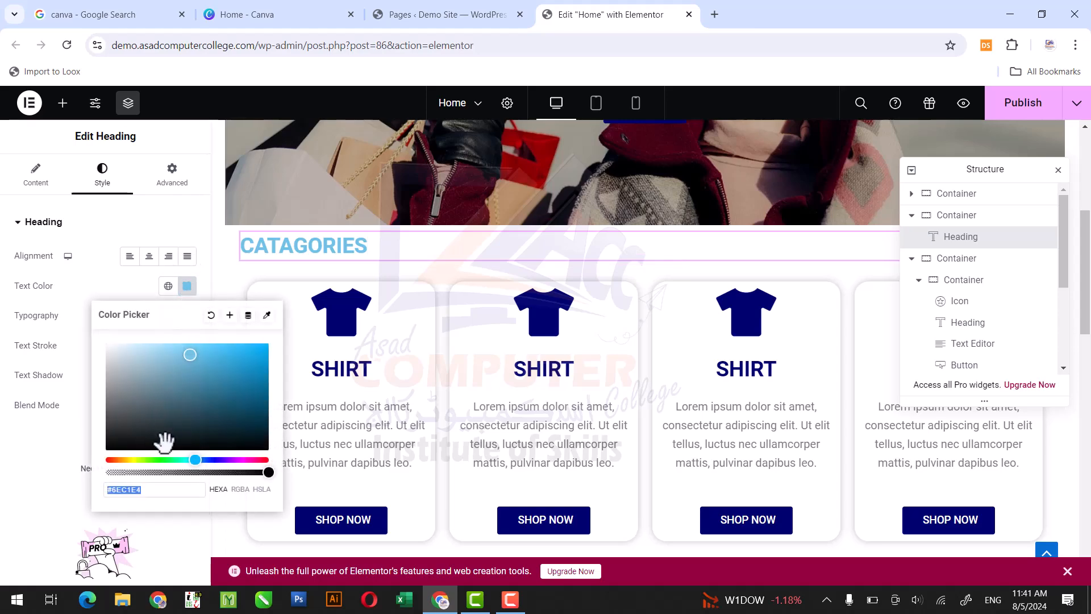
{"action": "key", "text": "ctrl+v"}
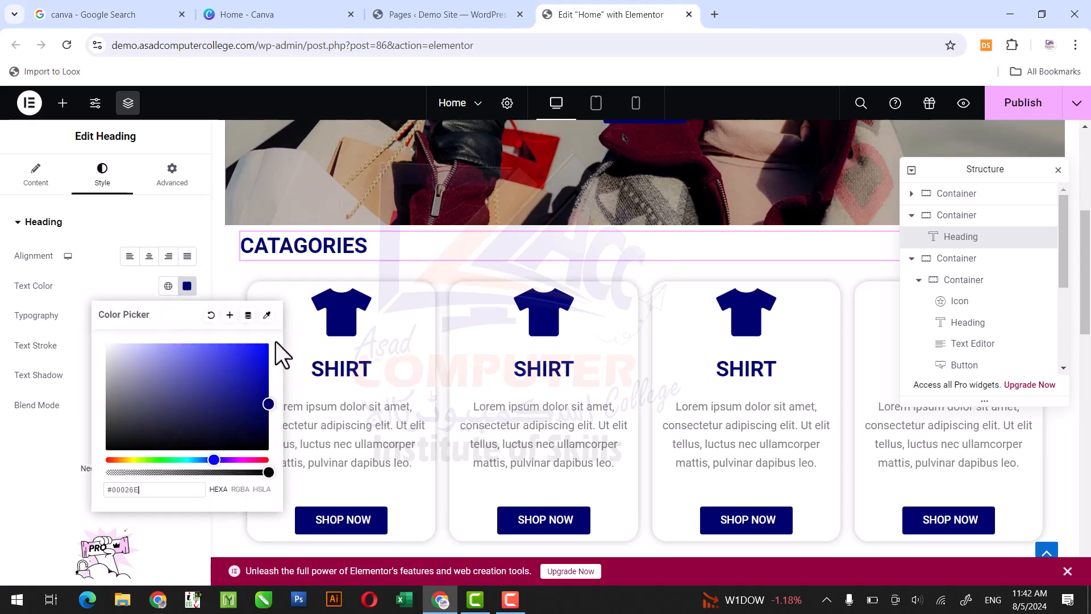
{"action": "left_click", "coordinate": [147, 262]}
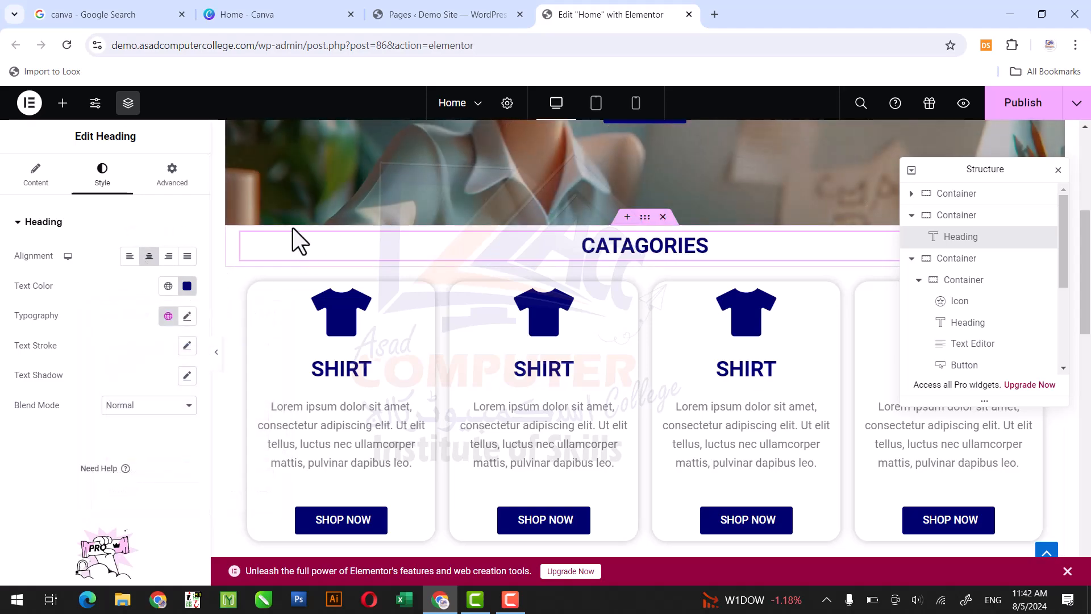
{"action": "left_click", "coordinate": [63, 103]}
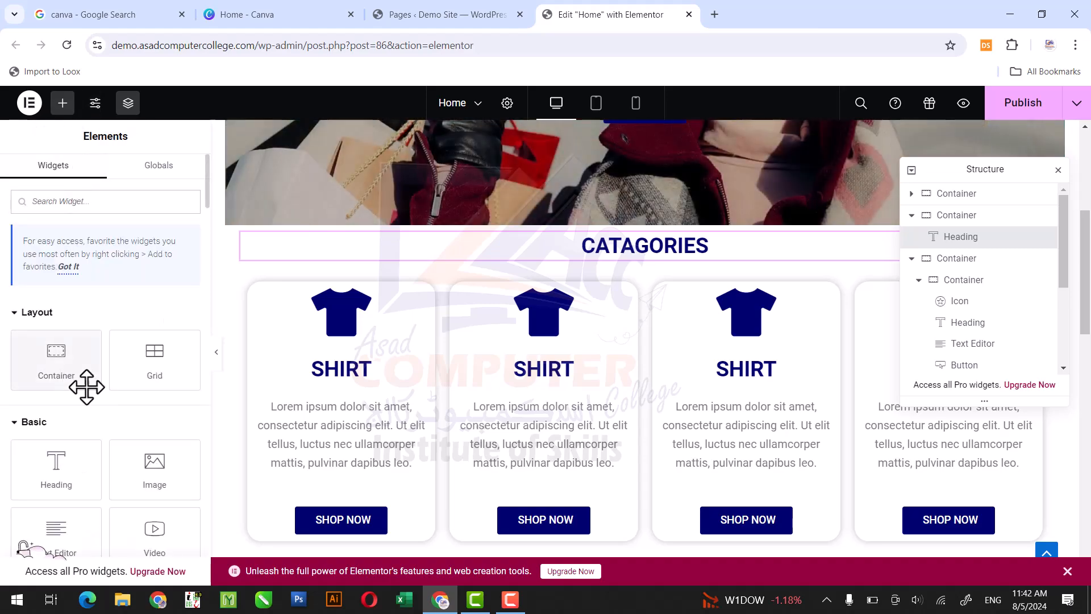
{"action": "left_click_drag", "start_coordinate": [205, 196], "coordinate": [211, 221]}
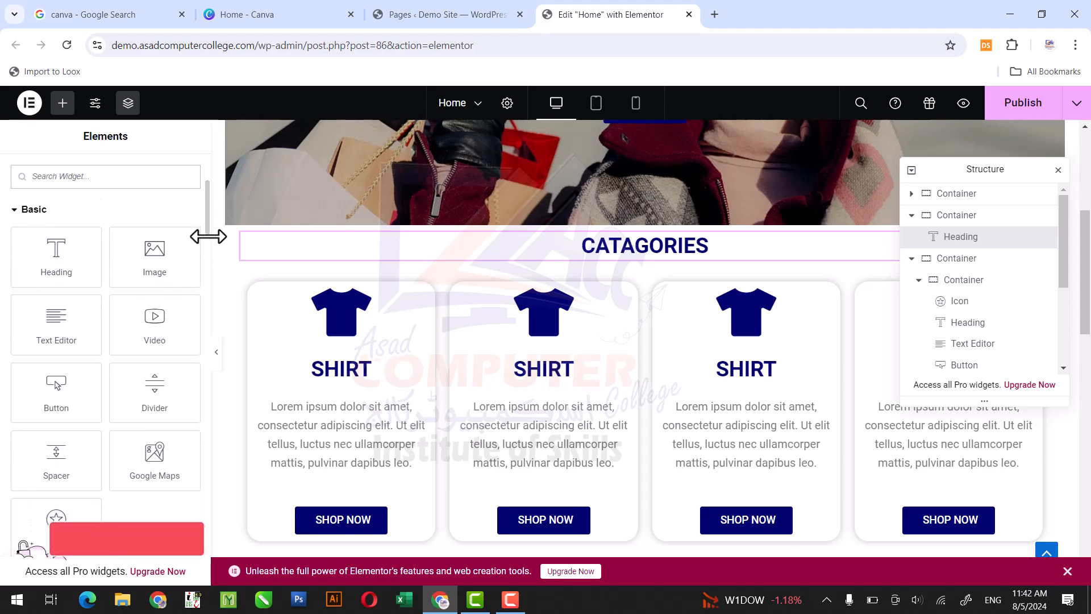
{"action": "left_click_drag", "start_coordinate": [145, 402], "coordinate": [645, 244]}
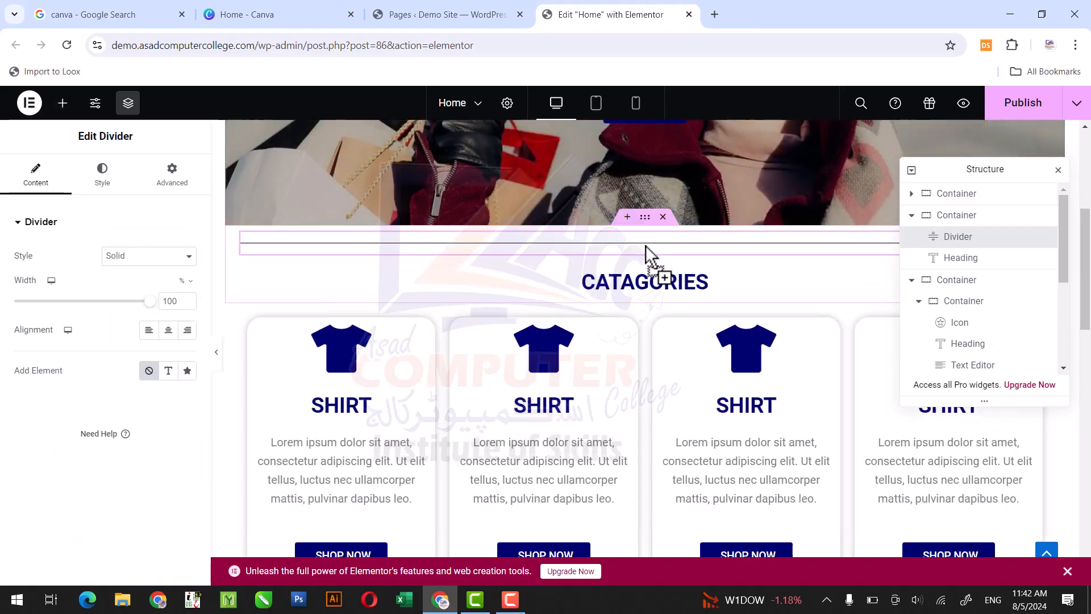
{"action": "key", "text": "Delete"}
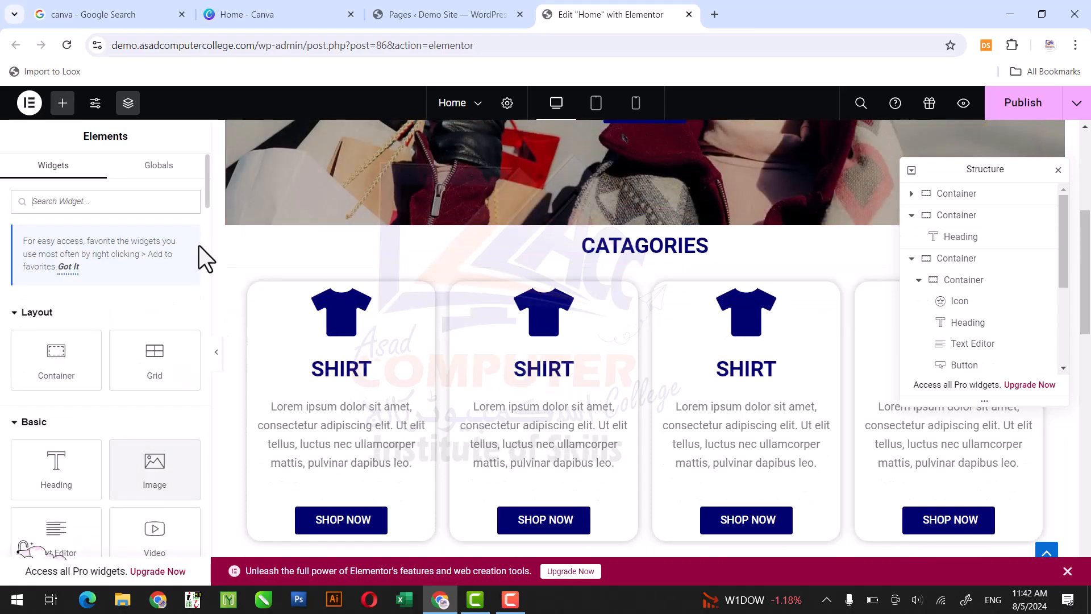
- Add a Divider widget below the CATAGORIES heading, centered and 28% wide
{"action": "scroll", "coordinate": [207, 201], "scroll_direction": "down", "scroll_amount": 3}
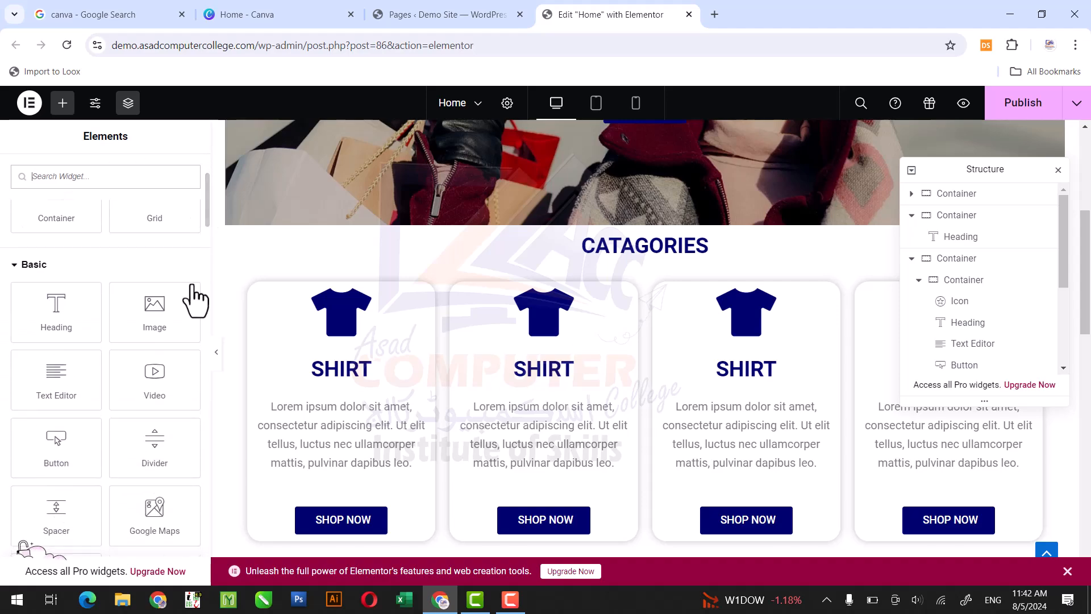
{"action": "left_click_drag", "start_coordinate": [161, 448], "coordinate": [651, 257]}
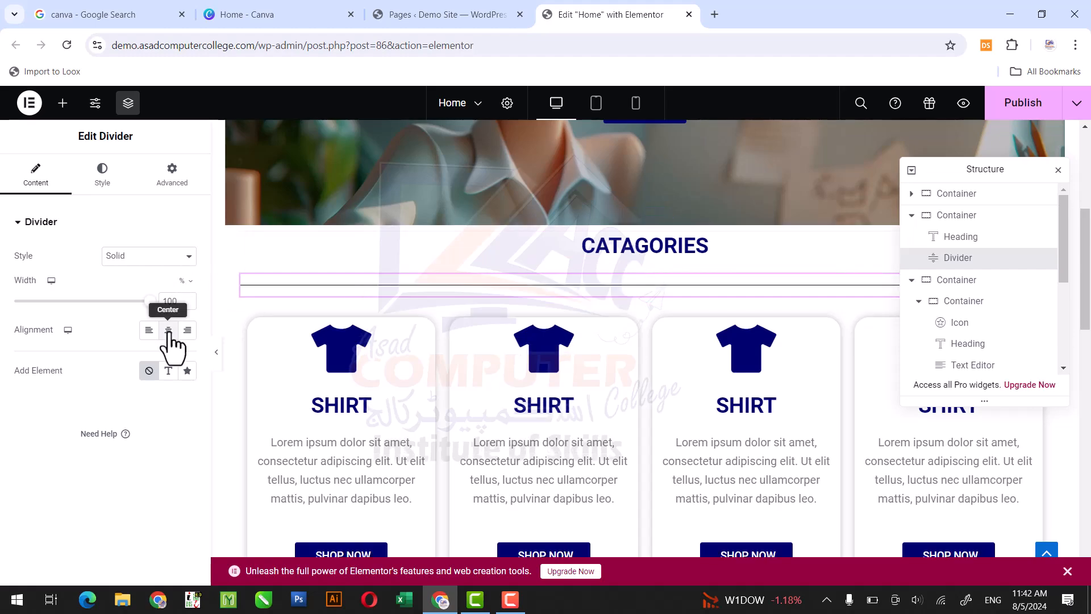
{"action": "left_click_drag", "start_coordinate": [148, 305], "coordinate": [70, 305]}
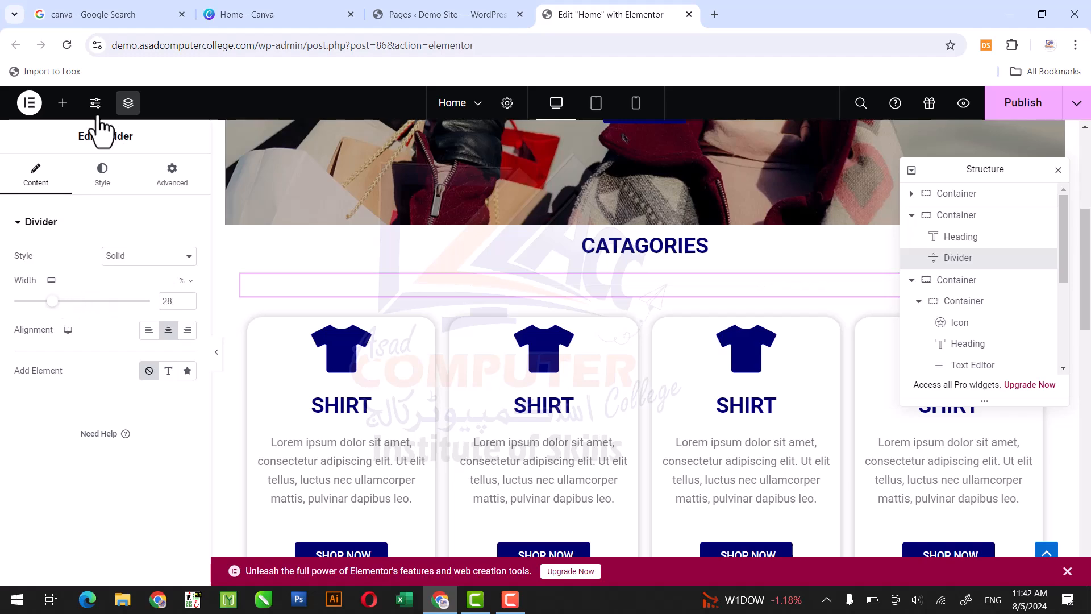
- Add a Spacer widget above the CATAGORIES heading and set its space to 25 px
{"action": "left_click", "coordinate": [63, 103]}
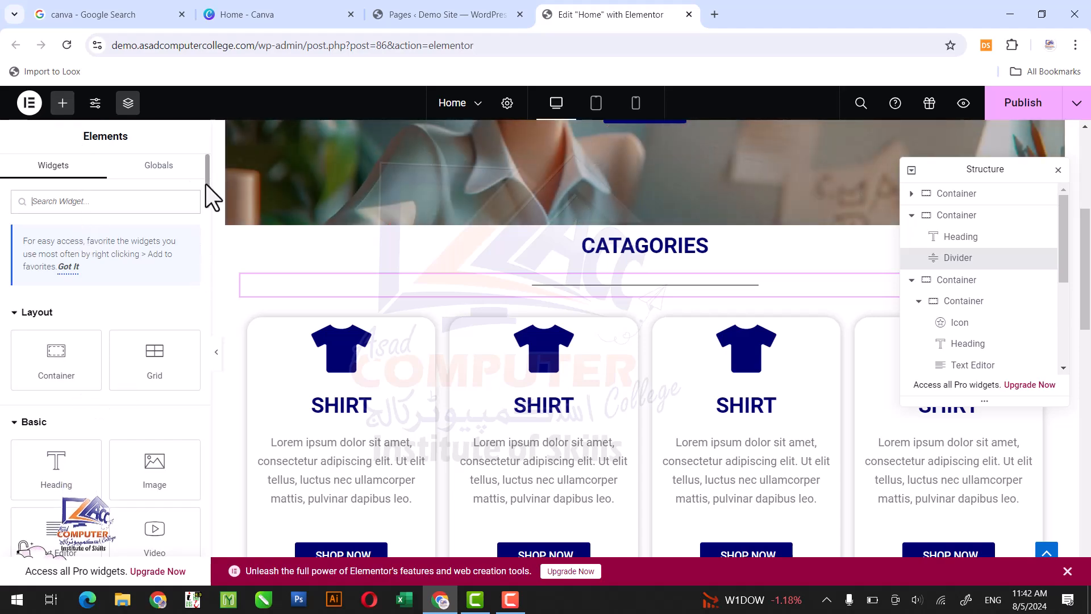
{"action": "scroll", "coordinate": [207, 195], "scroll_direction": "down", "scroll_amount": 5}
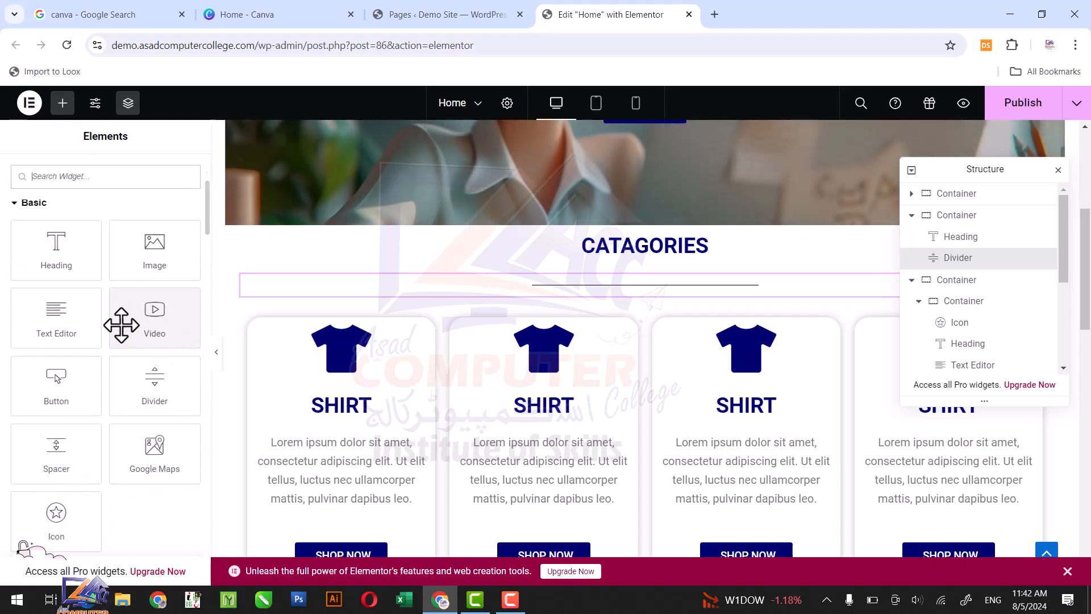
{"action": "left_click_drag", "start_coordinate": [73, 448], "coordinate": [622, 235]}
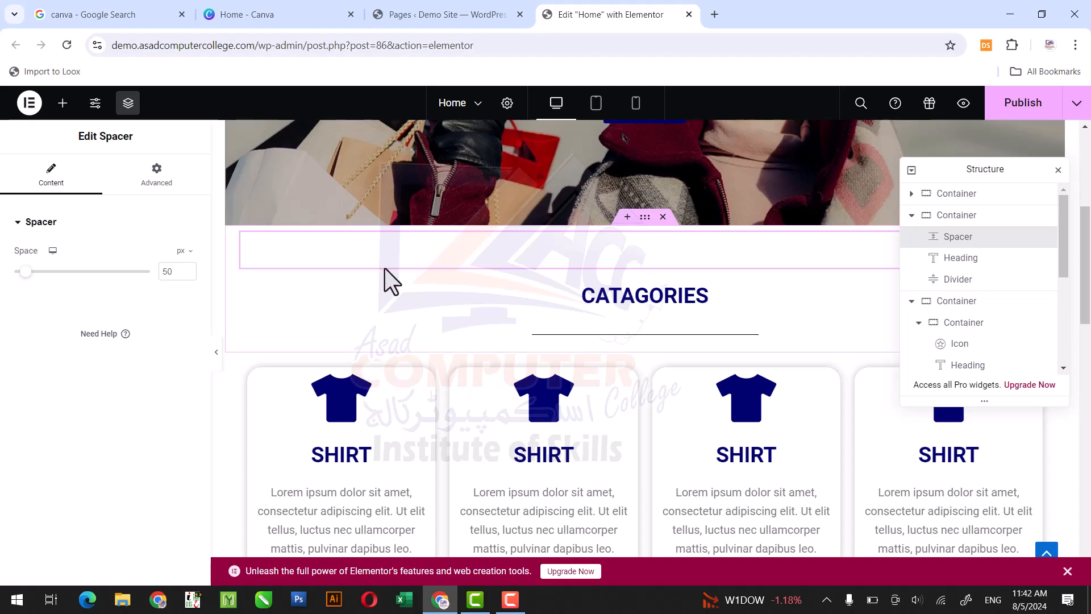
{"action": "left_click_drag", "start_coordinate": [22, 275], "coordinate": [20, 276]}
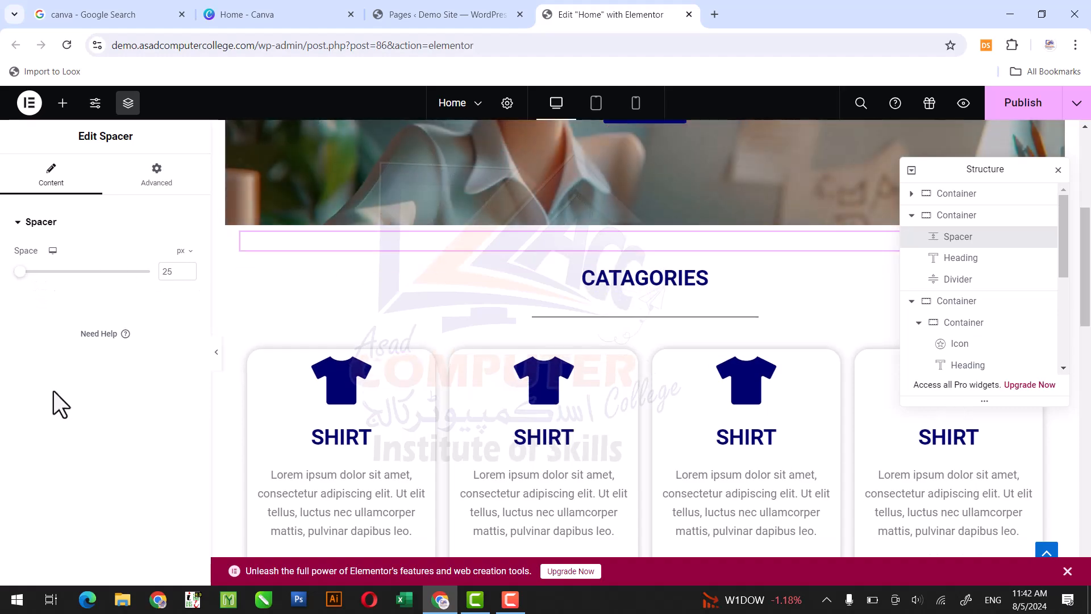
- Publish the Home page and preview it in a new tab, reviewing the sections from the hero banner through the product cards
{"action": "left_click", "coordinate": [1023, 103]}
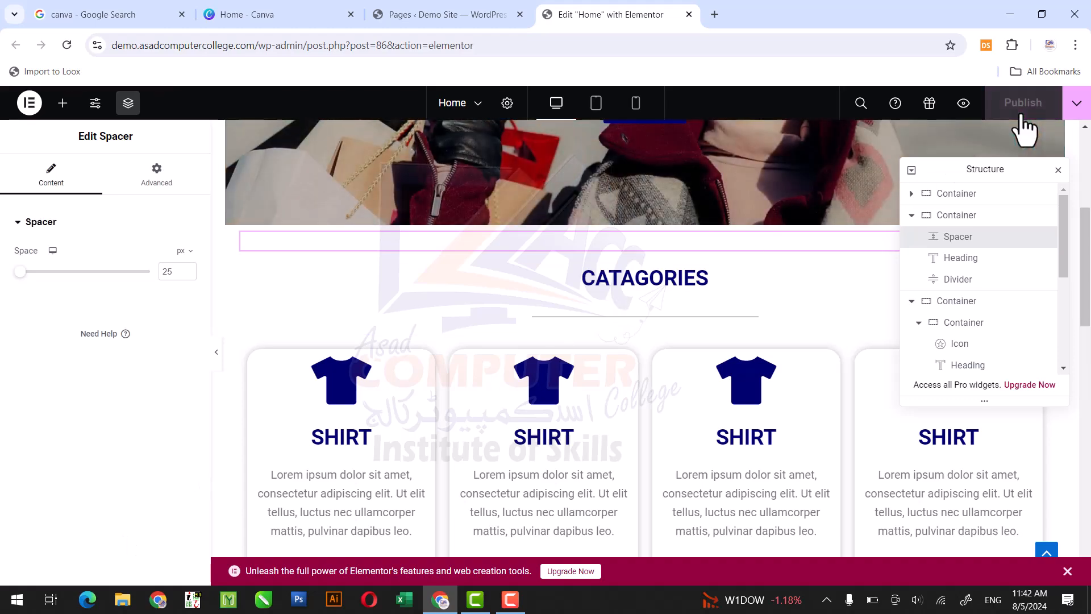
{"action": "left_click", "coordinate": [964, 104]}
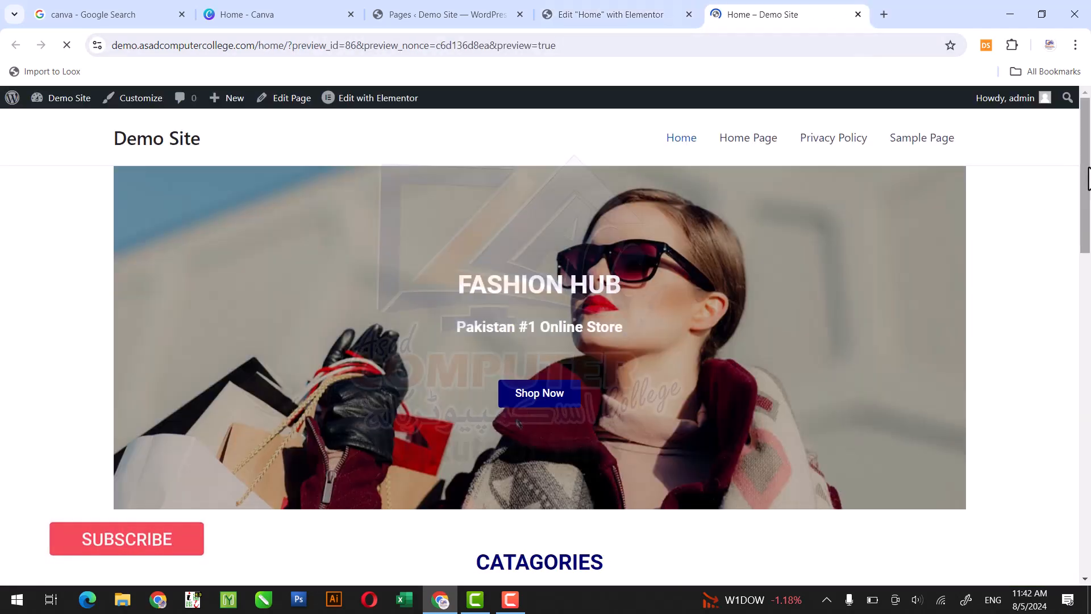
{"action": "left_click_drag", "start_coordinate": [1087, 179], "coordinate": [1089, 333]}
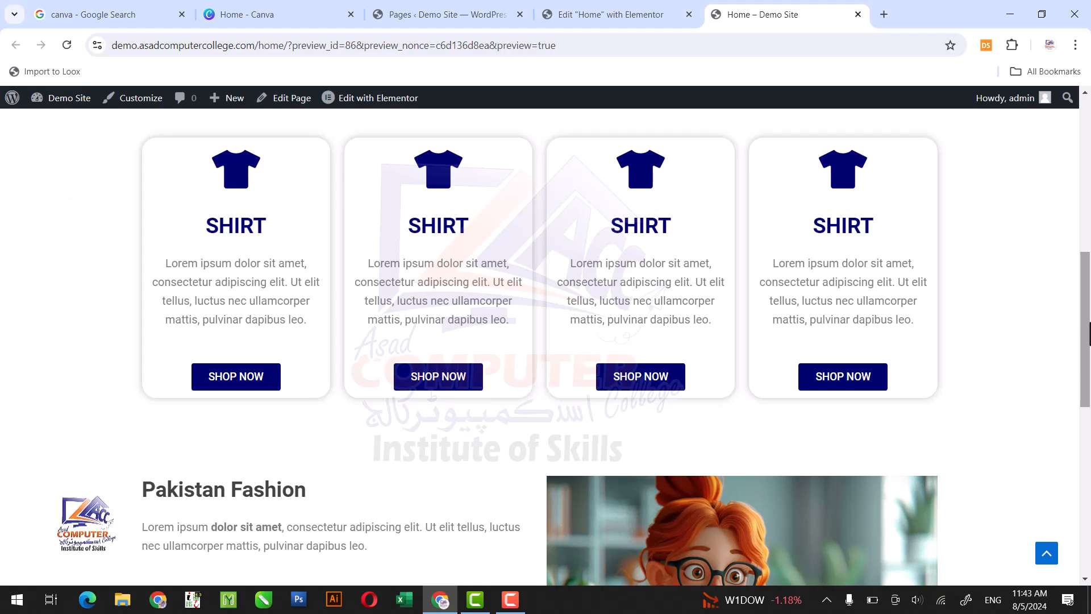
{"action": "left_click_drag", "start_coordinate": [1087, 334], "coordinate": [1085, 100]}
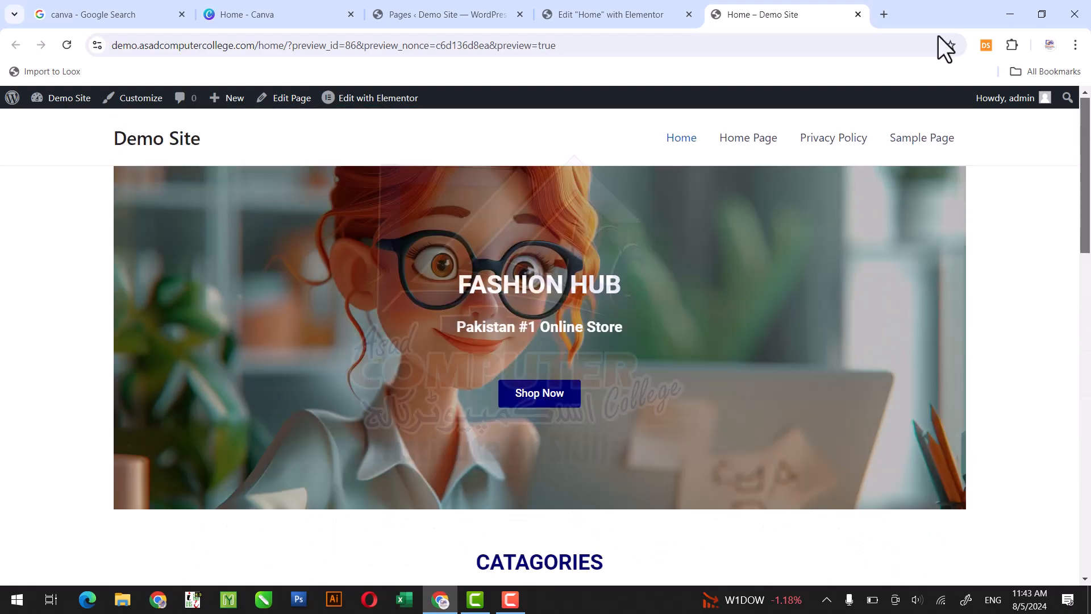
- Return to the Elementor editor and add a single-column container below the video section at the end of the page
{"action": "left_click", "coordinate": [620, 11]}
{"action": "left_click_drag", "start_coordinate": [1089, 232], "coordinate": [1089, 498]}
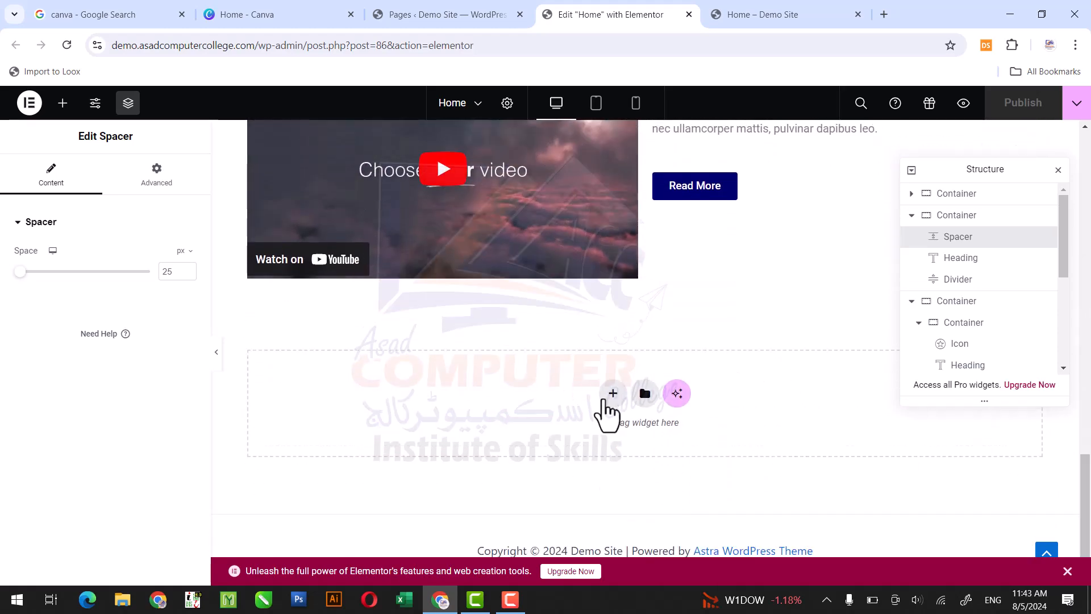
{"action": "left_click", "coordinate": [612, 394]}
{"action": "left_click", "coordinate": [599, 437]}
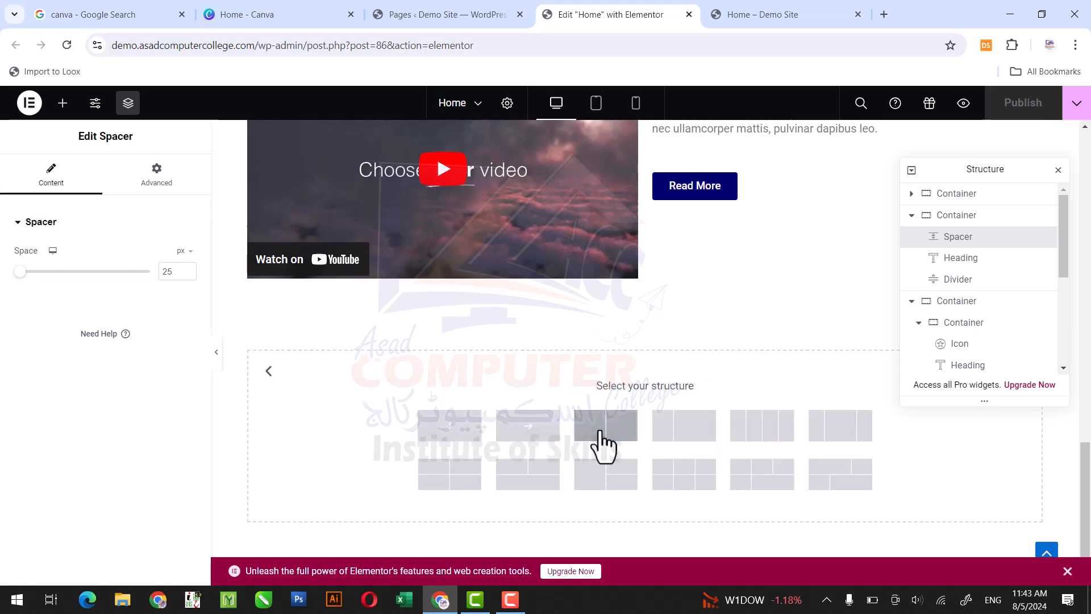
{"action": "left_click", "coordinate": [458, 428]}
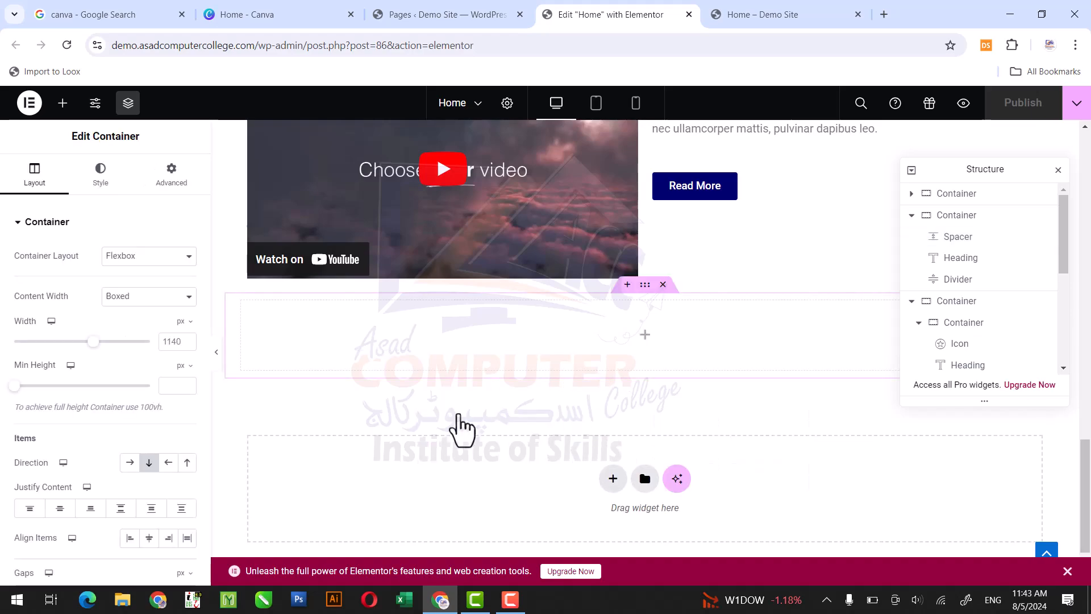
{"action": "left_click", "coordinate": [62, 103]}
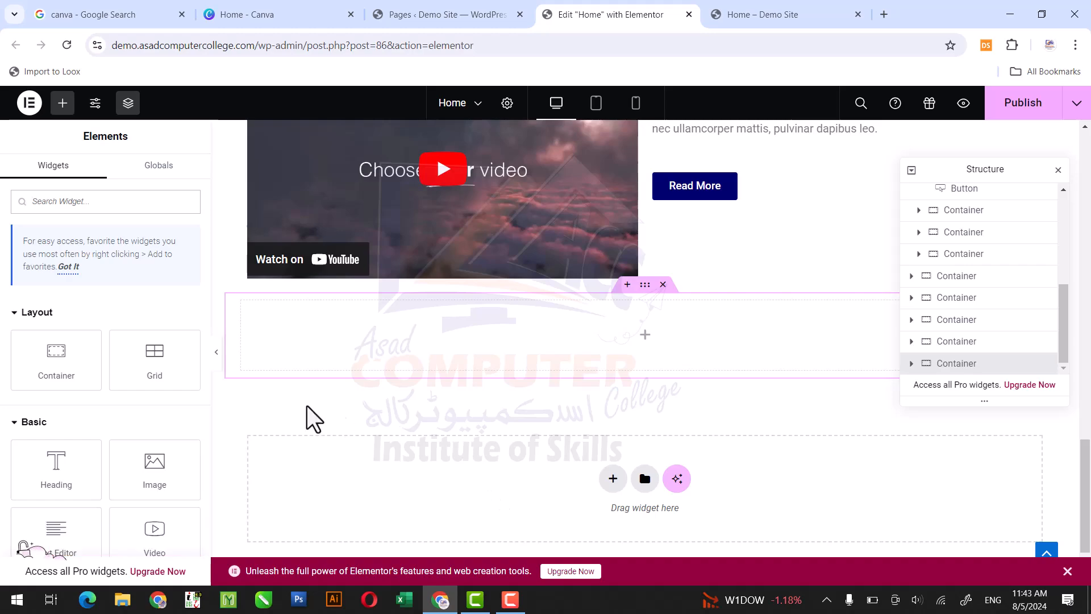
{"action": "left_click_drag", "start_coordinate": [151, 451], "coordinate": [506, 468]}
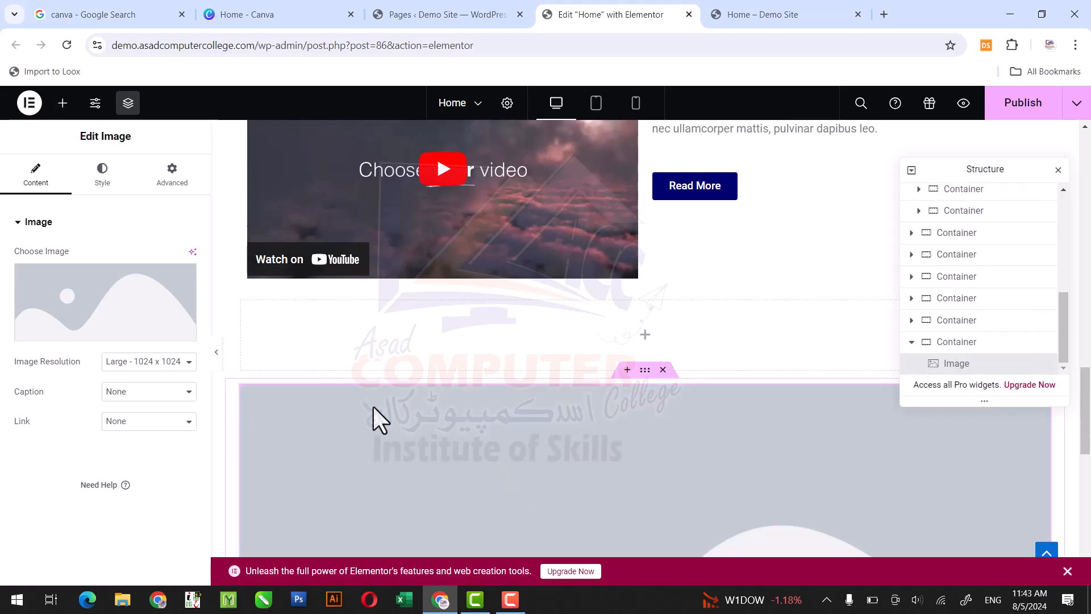
{"action": "left_click", "coordinate": [662, 370]}
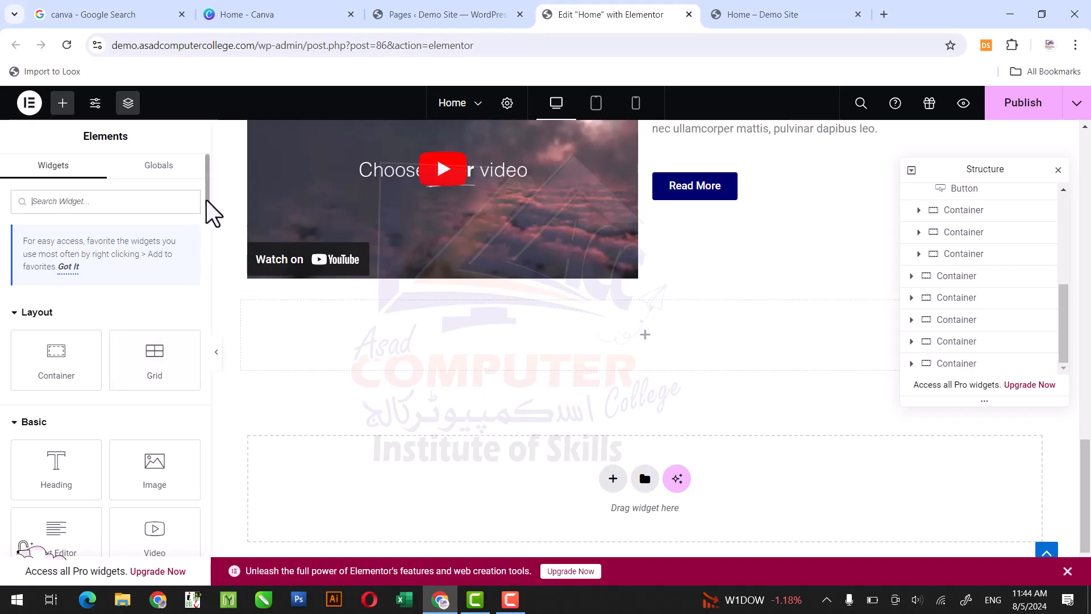
- Search the widgets for GOOGLE and place the Google Maps widget in the empty container below the video section
{"action": "scroll", "coordinate": [214, 219], "scroll_direction": "down", "scroll_amount": 2}
{"action": "scroll", "coordinate": [214, 219], "scroll_direction": "up", "scroll_amount": 2}
{"action": "left_click", "coordinate": [148, 205]}
{"action": "type", "text": "GOOGLE"}
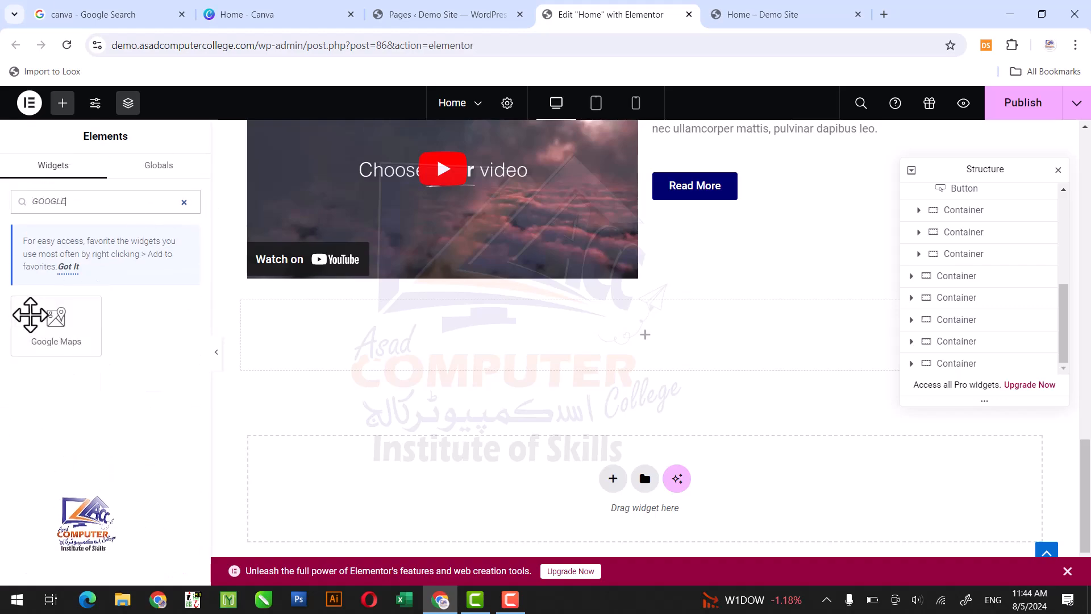
{"action": "left_click_drag", "start_coordinate": [30, 314], "coordinate": [471, 326]}
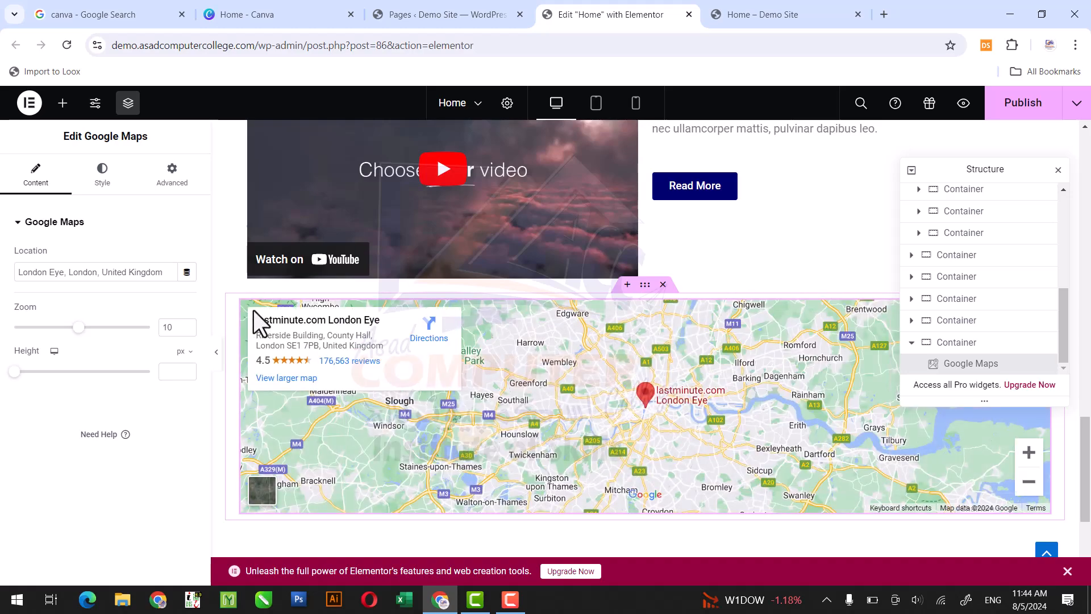
- Set the map's location to ASAD COMPUTER COLLEGE and publish the page
{"action": "triple_click", "coordinate": [89, 272]}
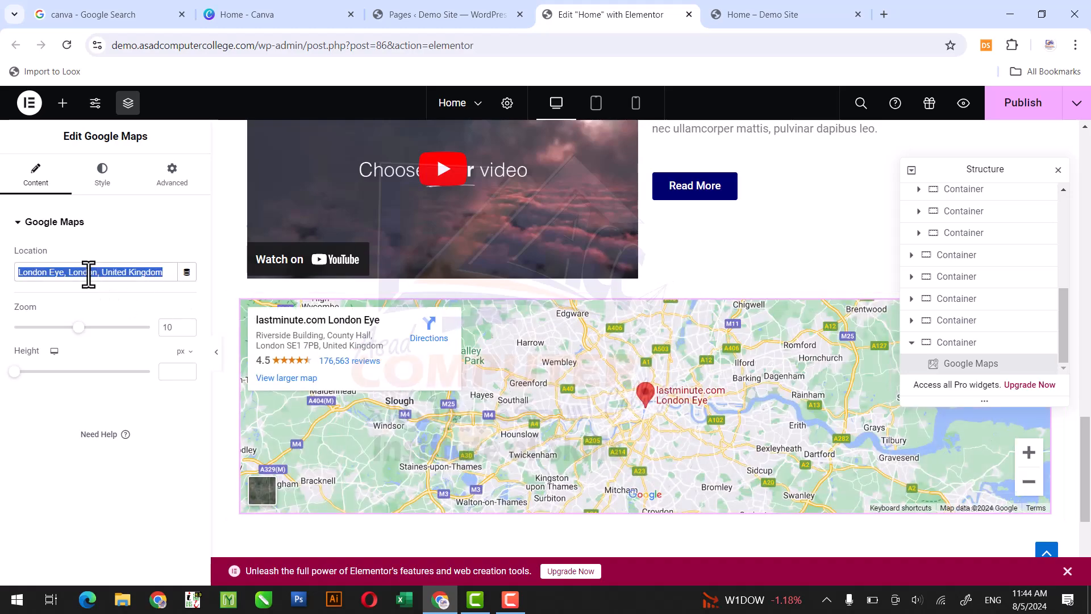
{"action": "type", "text": "ASAD "}
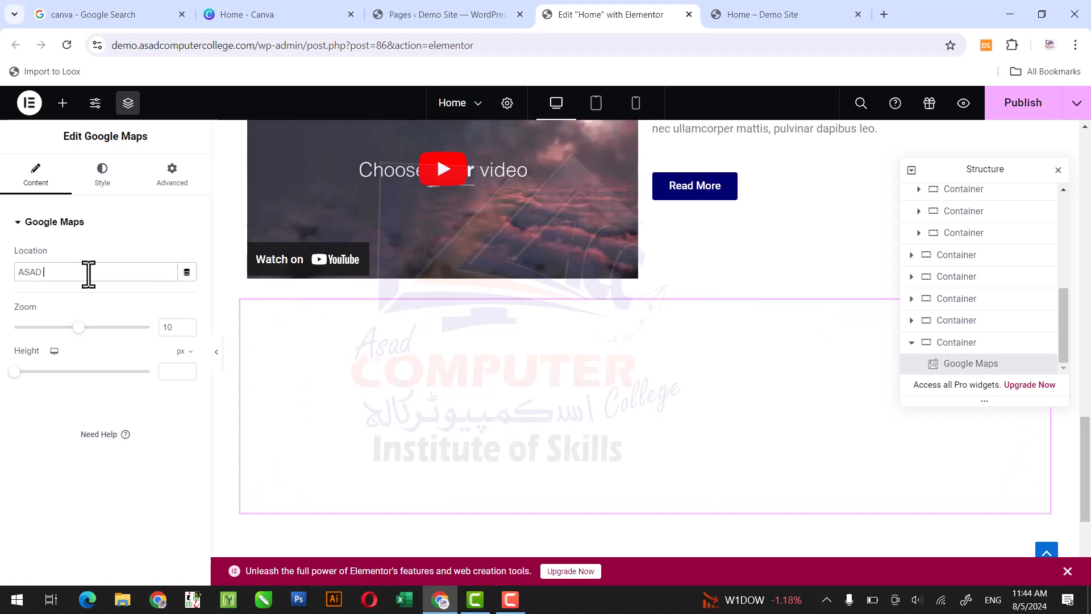
{"action": "type", "text": "COMPUTER COLLEGE"}
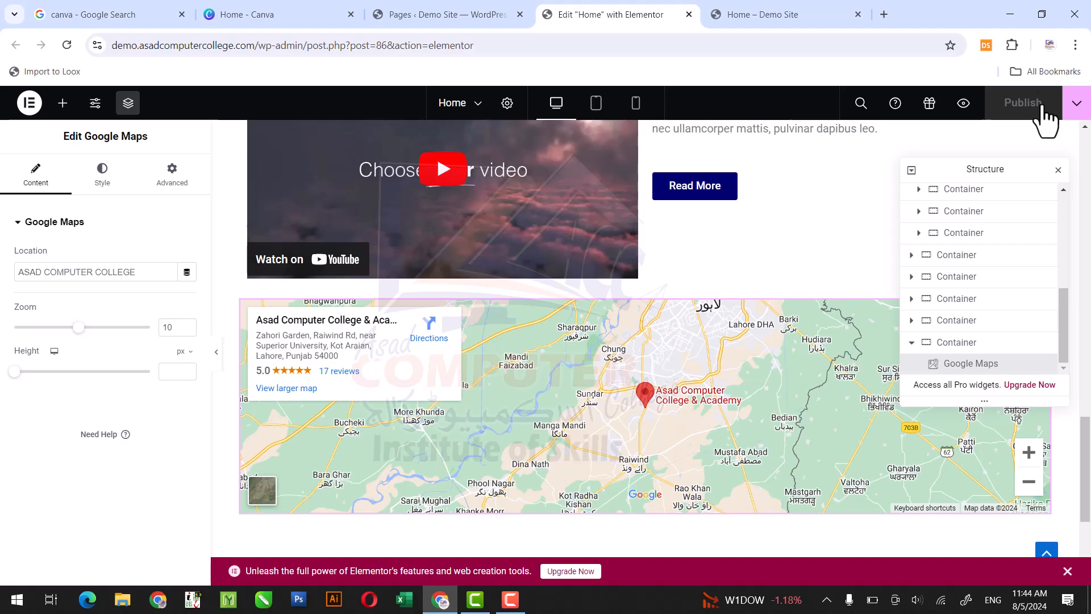
- Reload the Home page preview and examine the whole layout from the hero banner down to the map section
{"action": "left_click", "coordinate": [770, 7]}
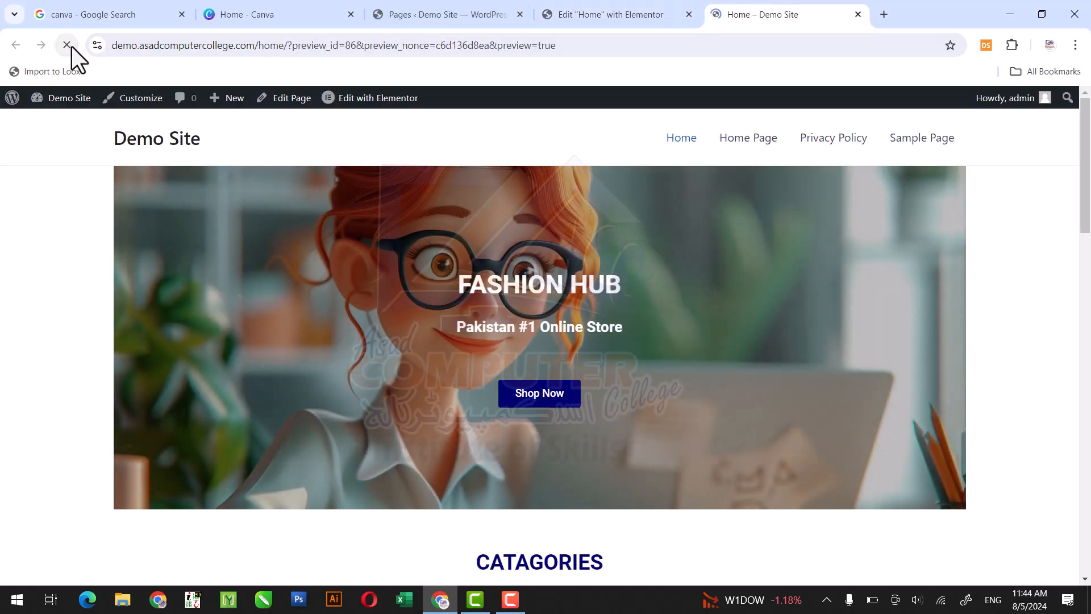
{"action": "key", "text": "Down"}
{"action": "key", "text": "Down"}
{"action": "key", "text": "Down"}
{"action": "key", "text": "Down"}
{"action": "key", "text": "Down"}
{"action": "key", "text": "Down"}
{"action": "key", "text": "Down"}
{"action": "key", "text": "Down"}
{"action": "key", "text": "Down"}
{"action": "key", "text": "Down"}
{"action": "key", "text": "Down"}
{"action": "key", "text": "Down"}
{"action": "key", "text": "Down"}
{"action": "key", "text": "Down"}
{"action": "key", "text": "Down"}
{"action": "key", "text": "Down"}
{"action": "key", "text": "Down"}
{"action": "key", "text": "Down"}
{"action": "key", "text": "Down"}
{"action": "key", "text": "Down"}
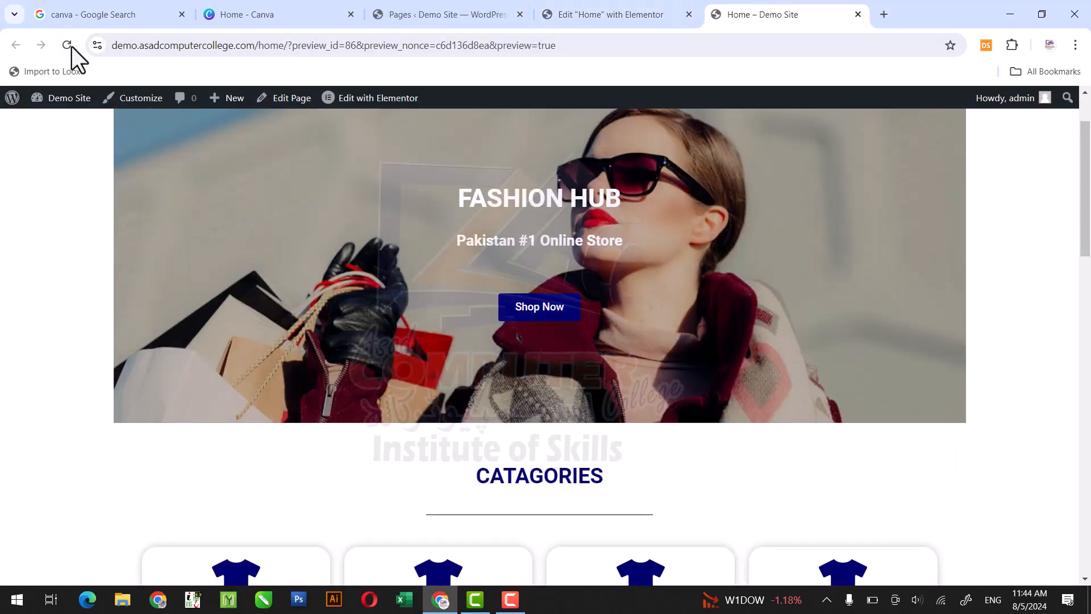
{"action": "key", "text": "Down"}
{"action": "key", "text": "Down"}
{"action": "key", "text": "Down"}
{"action": "key", "text": "Down"}
{"action": "key", "text": "Down"}
{"action": "key", "text": "Down"}
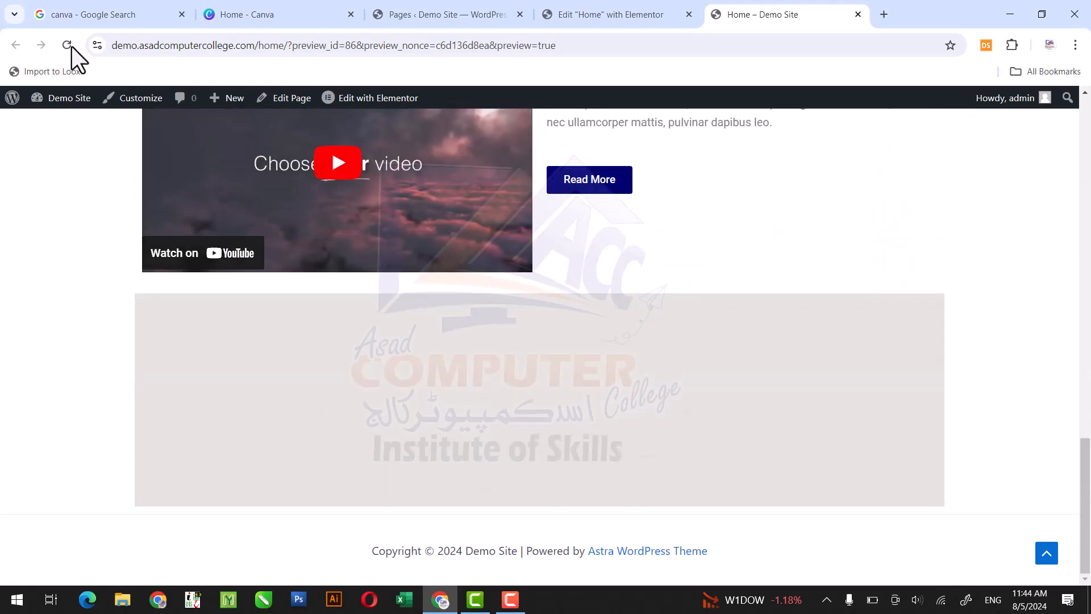
{"action": "key", "text": "Up"}
{"action": "key", "text": "Up"}
{"action": "key", "text": "Up"}
{"action": "key", "text": "Up"}
{"action": "key", "text": "Up"}
{"action": "key", "text": "Home"}
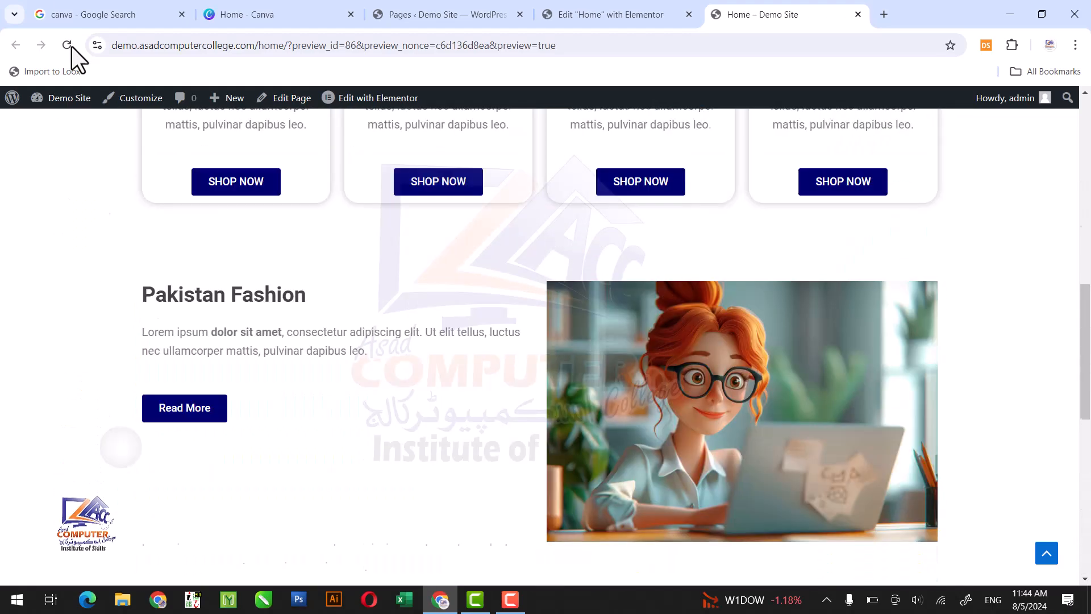
{"action": "key", "text": "Down"}
{"action": "key", "text": "Down"}
{"action": "key", "text": "Down"}
{"action": "key", "text": "Down"}
{"action": "key", "text": "Down"}
{"action": "key", "text": "Down"}
{"action": "key", "text": "Down"}
{"action": "key", "text": "Down"}
{"action": "key", "text": "Down"}
{"action": "key", "text": "Down"}
{"action": "key", "text": "Down"}
{"action": "key", "text": "Down"}
{"action": "key", "text": "Down"}
{"action": "key", "text": "Down"}
{"action": "key", "text": "Down"}
{"action": "key", "text": "Down"}
{"action": "key", "text": "Down"}
{"action": "key", "text": "Down"}
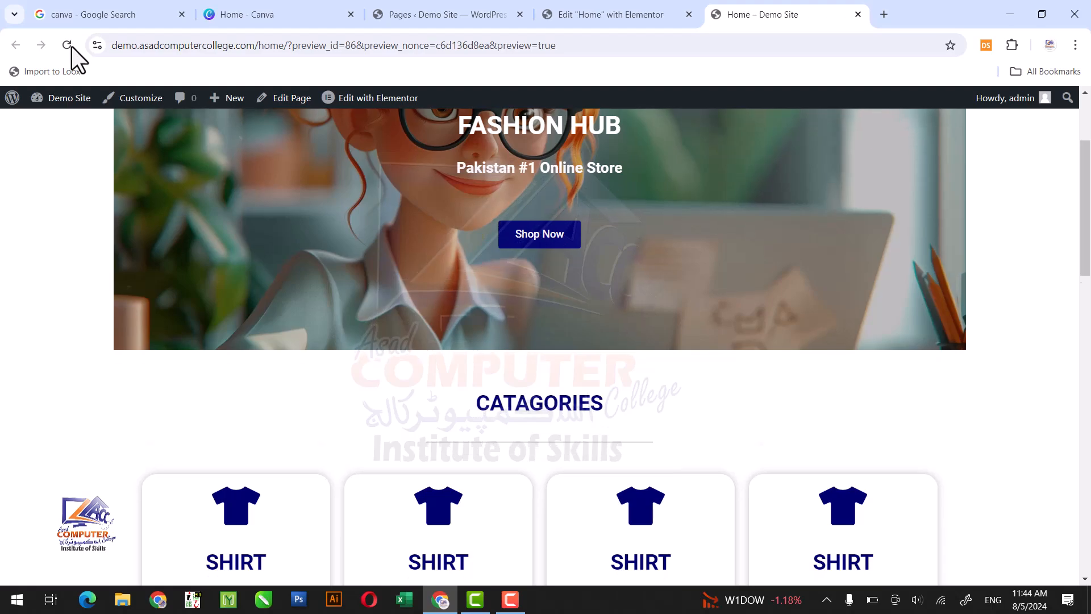
{"action": "key", "text": "Home"}
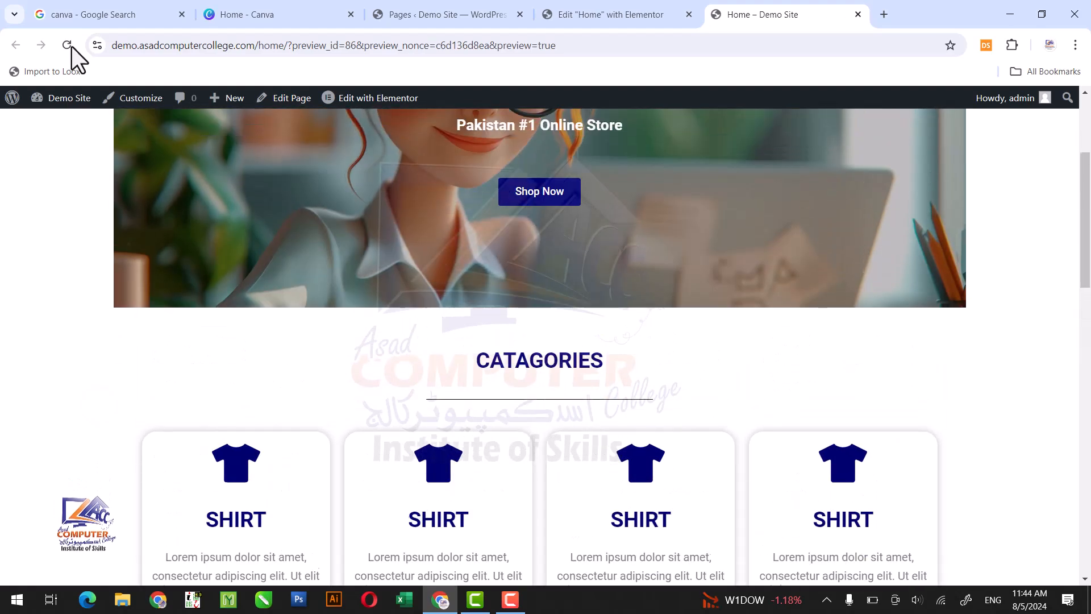